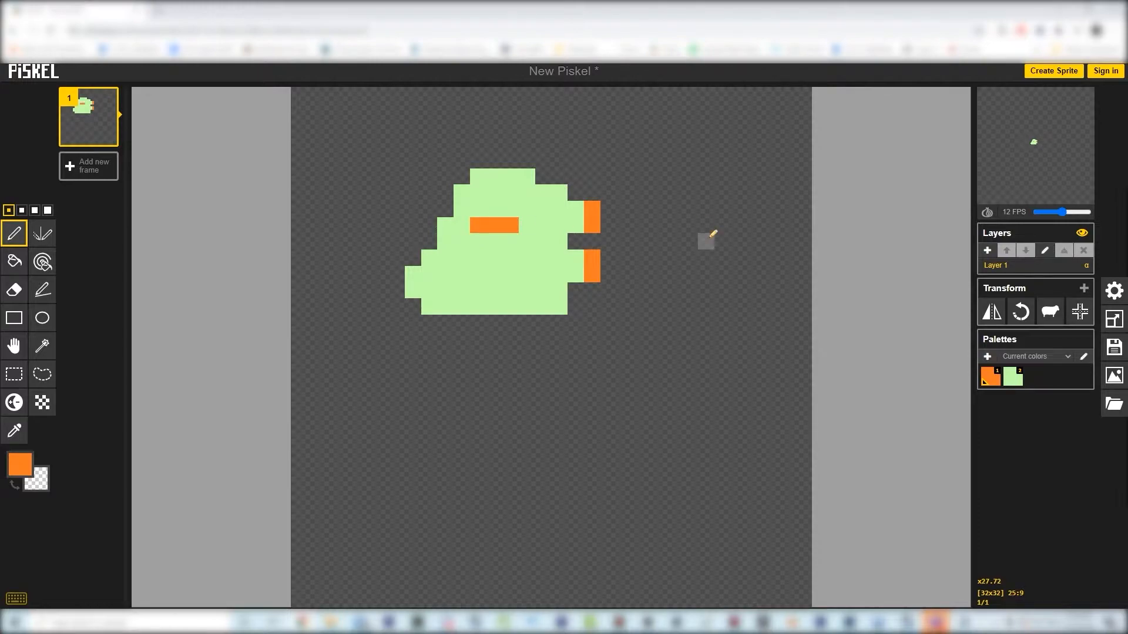
Step: Paint the white of the eye under the orange brow and add a black pupil pixel at its front lower corner
left_click(58, 488)
left_click(21, 464)
left_click(65, 545)
left_click_drag(65, 548, 59, 566)
left_click(478, 257)
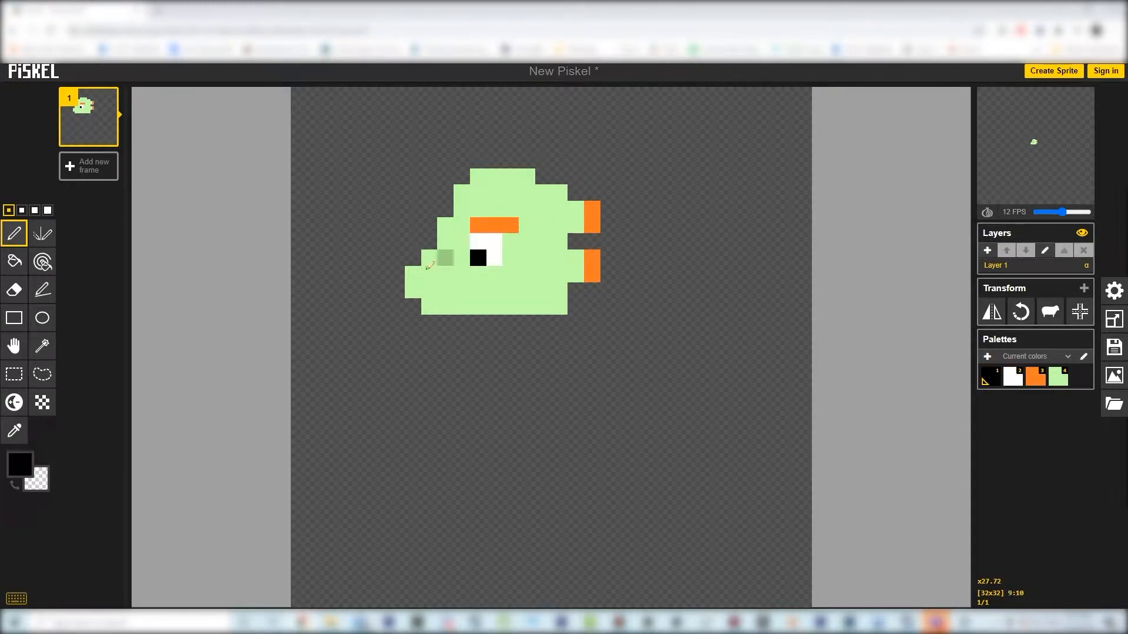
Step: Widen the white of the eye by one pixel column, try bright cyan inside it, and tint its upper part light cyan
left_click(24, 467)
left_click(22, 511)
mouse_move(510, 257)
left_mouse_down()
mouse_move(510, 241)
mouse_move(493, 240)
mouse_move(510, 241)
left_mouse_up()
left_click(21, 465)
left_click(149, 525)
left_click(108, 487)
left_click(493, 257)
left_click(20, 465)
left_click(84, 490)
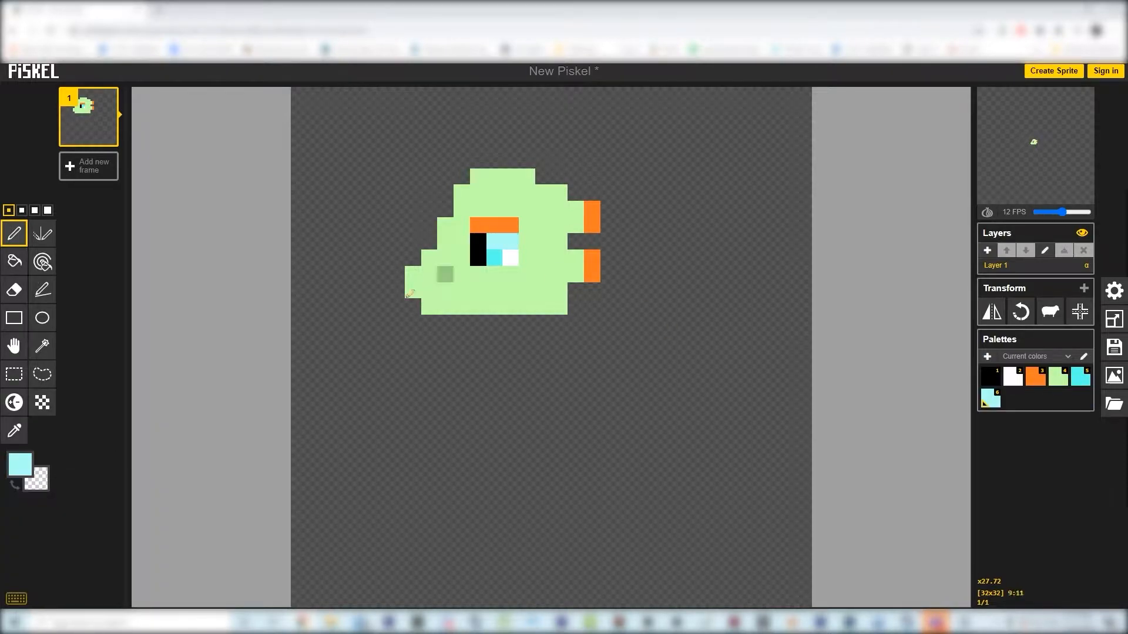
Step: Repaint the bright cyan eye pixel white and turn the upper pupil pixel dark grey
left_click(20, 464)
left_click(58, 488)
left_click(494, 257)
left_click(20, 465)
left_click_drag(64, 529, 31, 544)
left_click(478, 241)
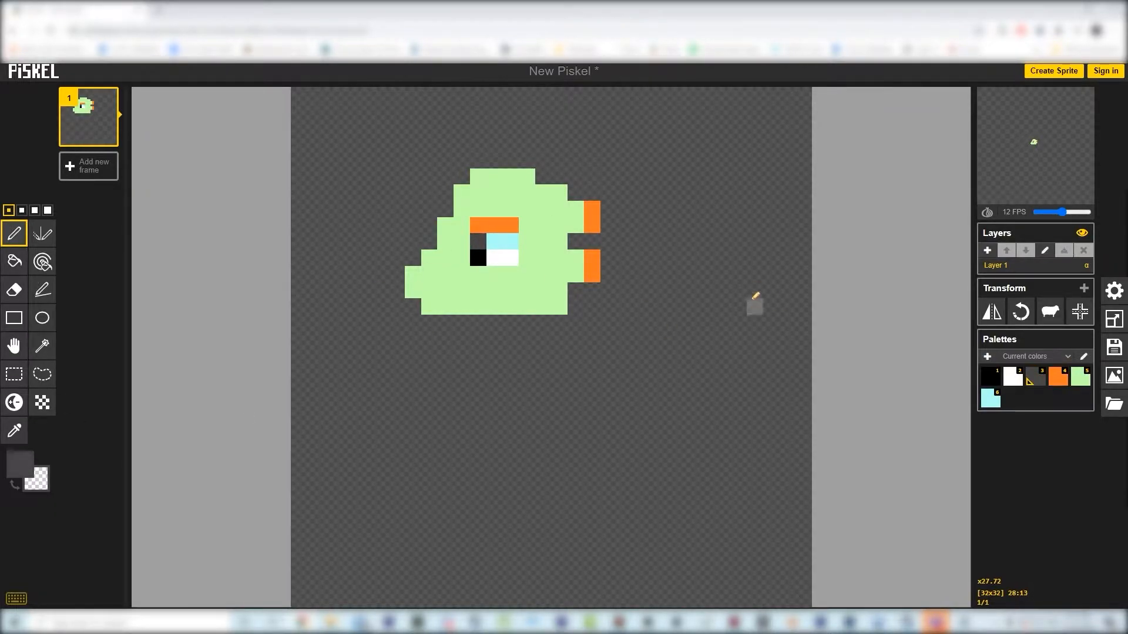
Step: Add a nostril pixel on the snout in a slightly darker shade of the head's green
left_click(14, 431)
left_click(445, 274)
left_click(20, 464)
left_click(83, 501)
left_click(15, 233)
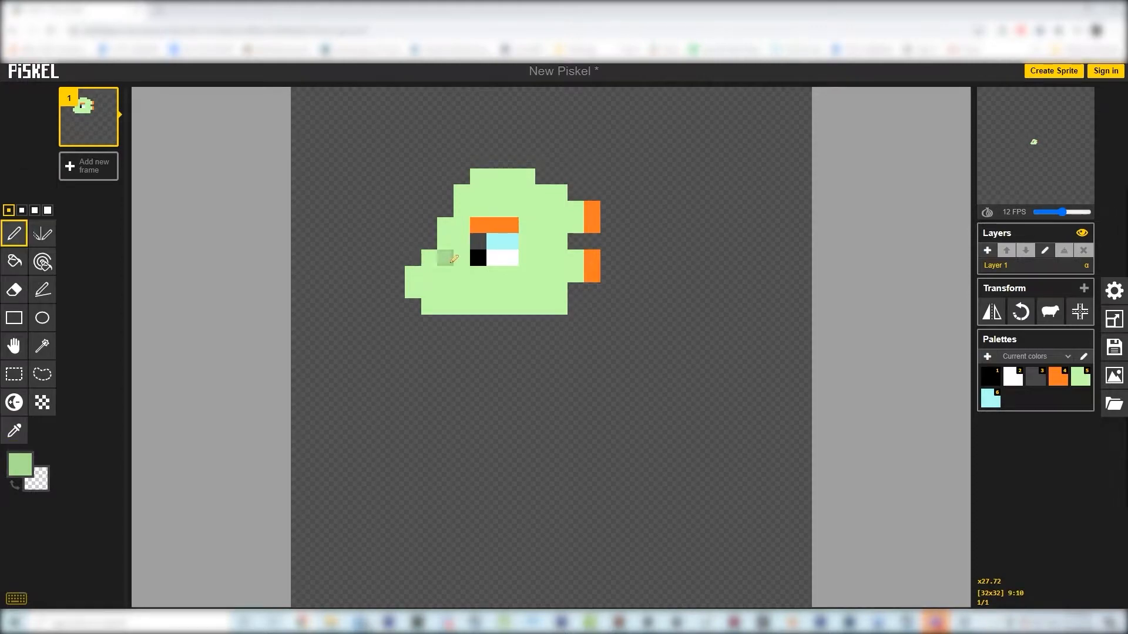
left_click(445, 258)
Step: Draw the torso and a curled tail behind it in the head's light green
left_click(14, 431)
left_click(446, 291)
left_click(14, 233)
mouse_move(493, 323)
left_mouse_down()
mouse_move(500, 343)
mouse_move(526, 324)
mouse_move(514, 395)
mouse_move(479, 406)
left_mouse_up()
mouse_move(543, 352)
left_mouse_down()
mouse_move(548, 417)
mouse_move(580, 414)
mouse_move(643, 353)
mouse_move(608, 372)
left_mouse_up()
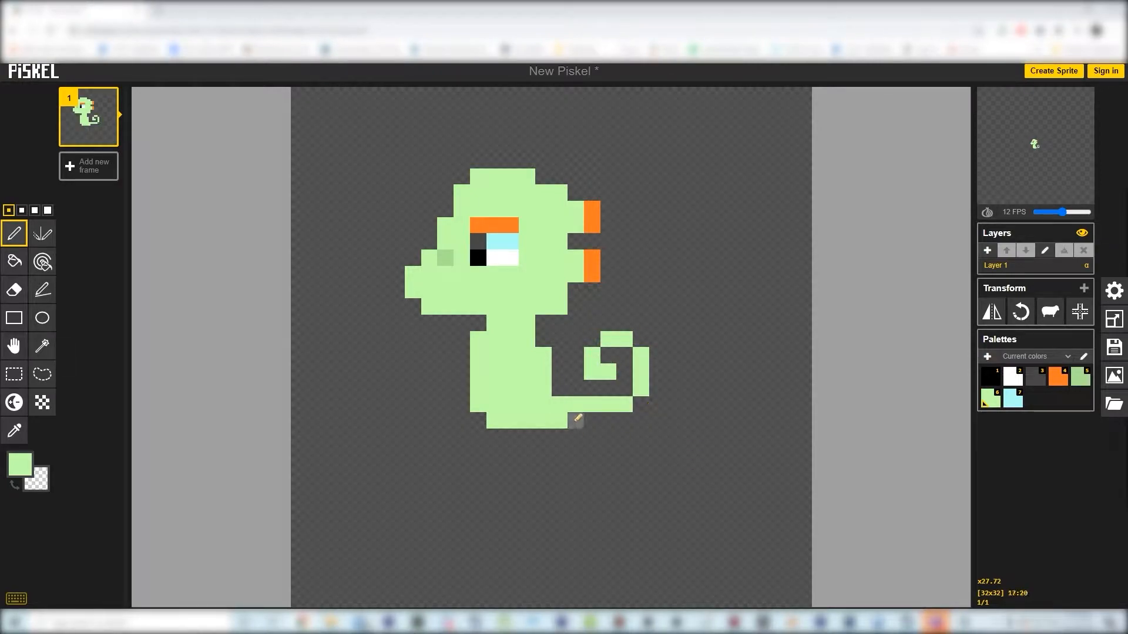
left_click(576, 420)
Step: Draw a bent front leg and a bent hind leg in light green, redoing the hind foot once
mouse_move(486, 405)
left_mouse_down()
mouse_move(450, 441)
mouse_move(413, 436)
left_mouse_up()
left_click(527, 437)
left_click_drag(527, 453, 560, 501)
key("ctrl+z")
key("ctrl+z")
left_click_drag(527, 453, 543, 486)
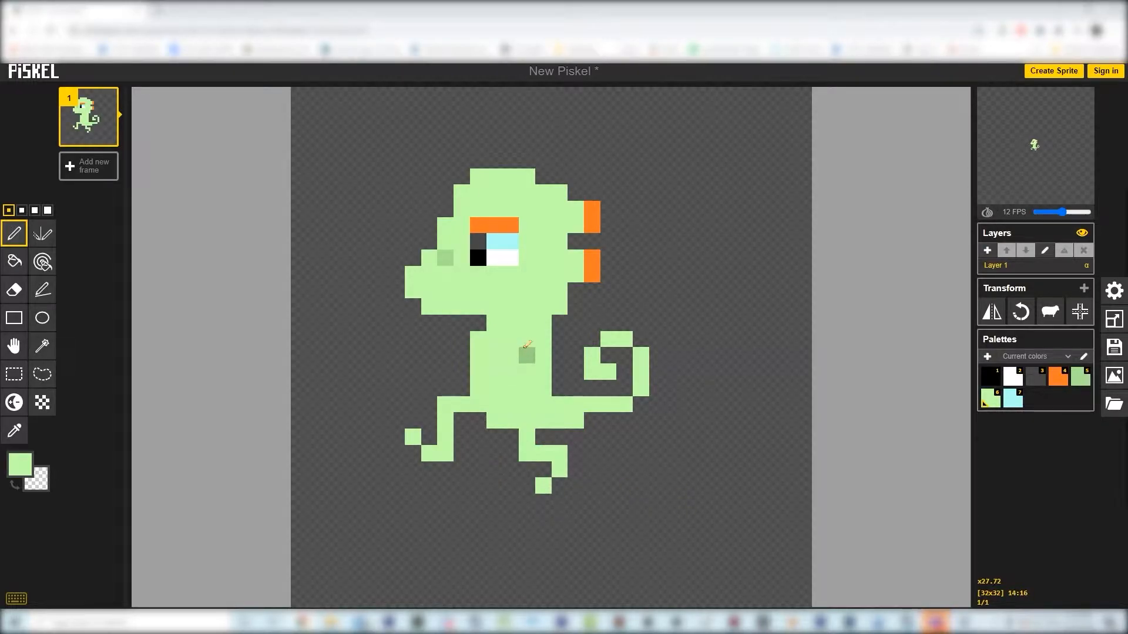
Step: Draw a bent arm behind the torso in light blue, leaving a gap at the elbow
left_click(20, 464)
left_click(148, 531)
left_click(527, 339)
key("ctrl+z")
left_click(543, 340)
left_click_drag(572, 353, 574, 404)
right_click(576, 339)
Step: Add a snout tip and an open lower jaw, coloured with the nostril's darker green
left_click(462, 339)
left_click(445, 339)
left_click_drag(430, 339, 413, 306)
left_click(397, 258)
left_click_drag(413, 258, 397, 274)
left_click(14, 431)
left_click(445, 258)
key("p")
mouse_move(413, 307)
left_mouse_down()
mouse_move(413, 323)
mouse_move(462, 339)
left_mouse_up()
Step: Shade the torso's back edge, the rump and the inner tail curl with the nostril's green
left_click_drag(560, 420, 575, 421)
left_click_drag(593, 355, 593, 372)
left_click_drag(544, 404, 544, 372)
Step: Recolour the snout tip and lower jaw in a darker muted green and erase their outermost pixels
left_click(20, 464)
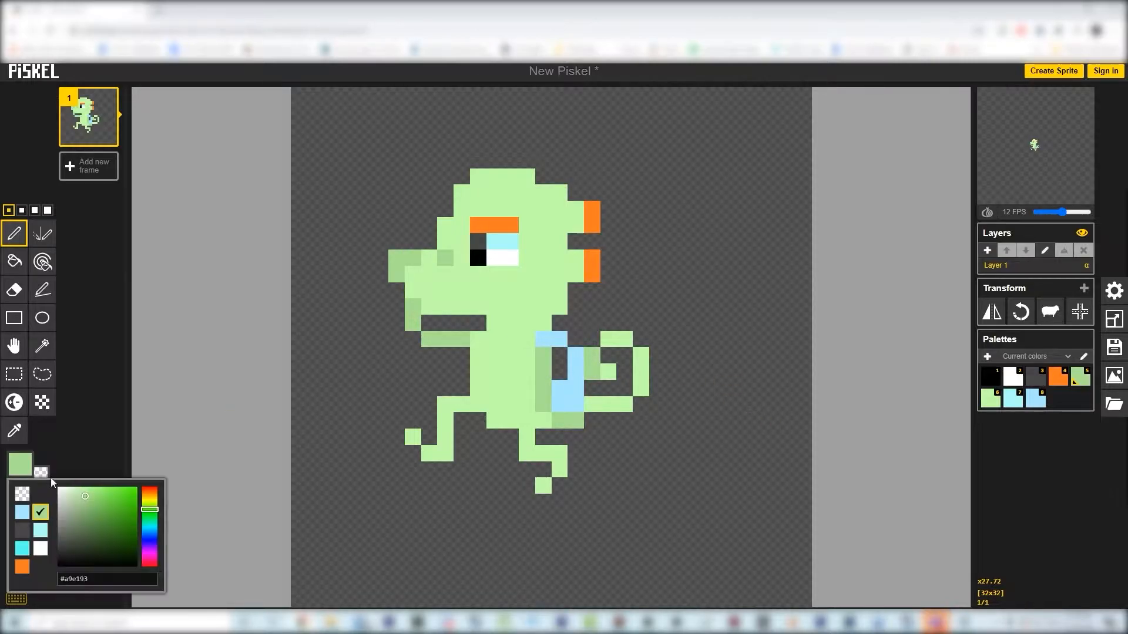
left_click(84, 510)
left_click_drag(397, 274, 413, 258)
left_click_drag(416, 305, 462, 339)
left_click(20, 467)
left_click(84, 517)
left_click_drag(397, 274, 413, 258)
left_click_drag(414, 305, 462, 339)
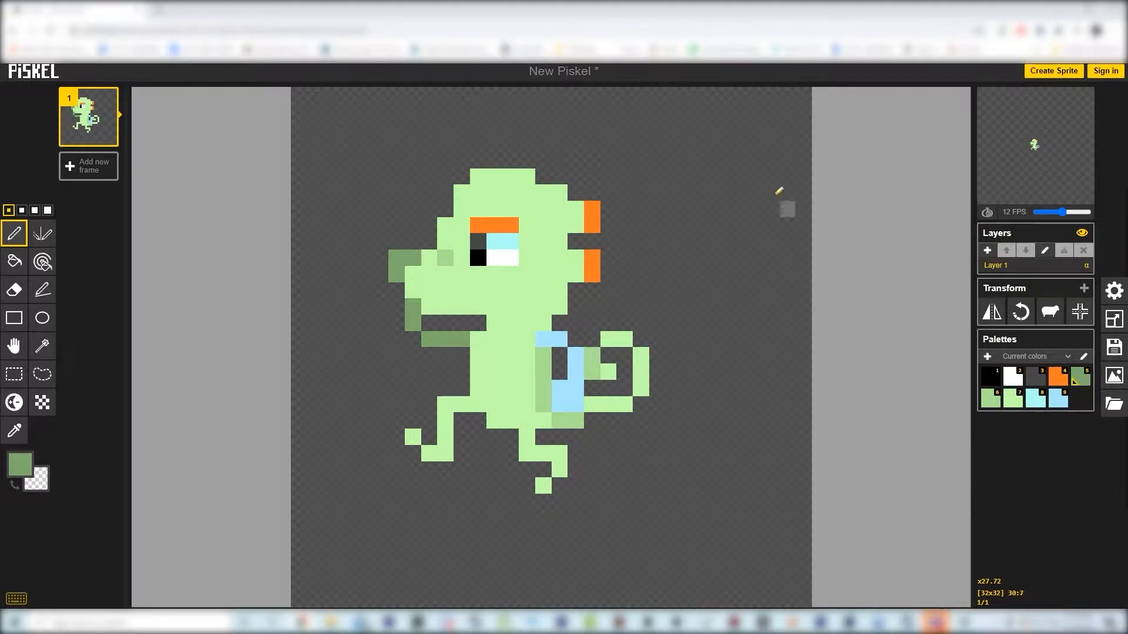
right_click(413, 307)
right_click(413, 323)
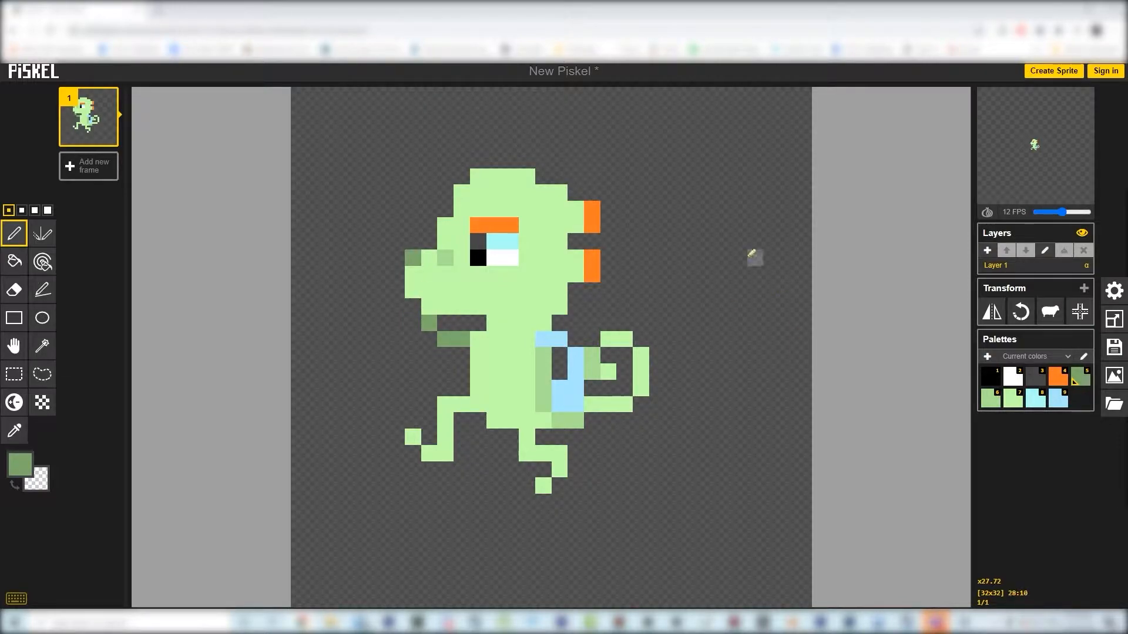
Step: Shade the torso's back edge, the rump and the inner tail curl with the jaw's dark muted green
left_click_drag(543, 356, 544, 405)
left_click_drag(559, 420, 575, 420)
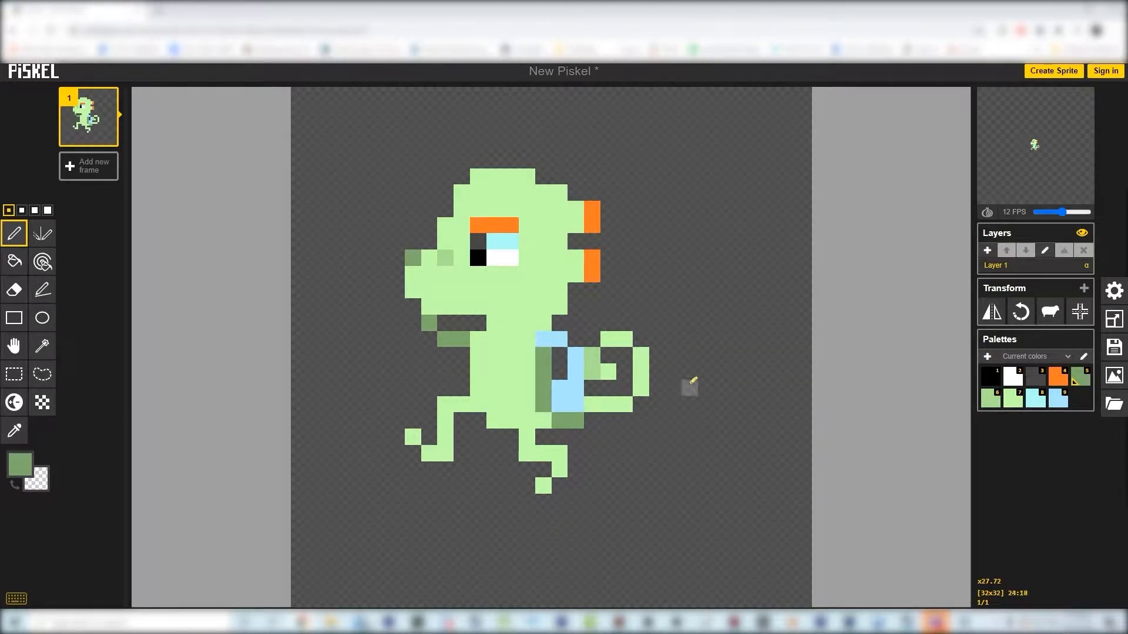
left_click_drag(592, 355, 592, 372)
Step: Repaint the light blue arm in the body's light green
left_click(14, 430)
left_click(511, 356)
left_click(14, 234)
left_click_drag(544, 339, 559, 339)
left_click_drag(576, 356, 559, 404)
Step: Add a dark green shadow pixel between the hand and the tail, using the rump's shade
left_click(23, 427)
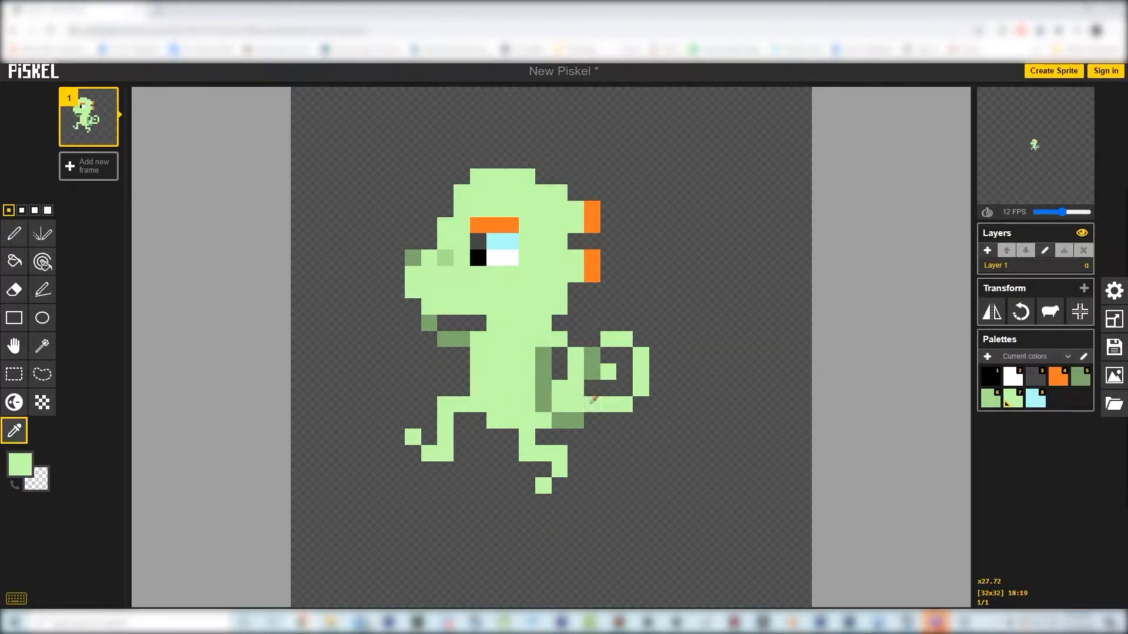
left_click(576, 420)
left_click(14, 234)
left_click(592, 404)
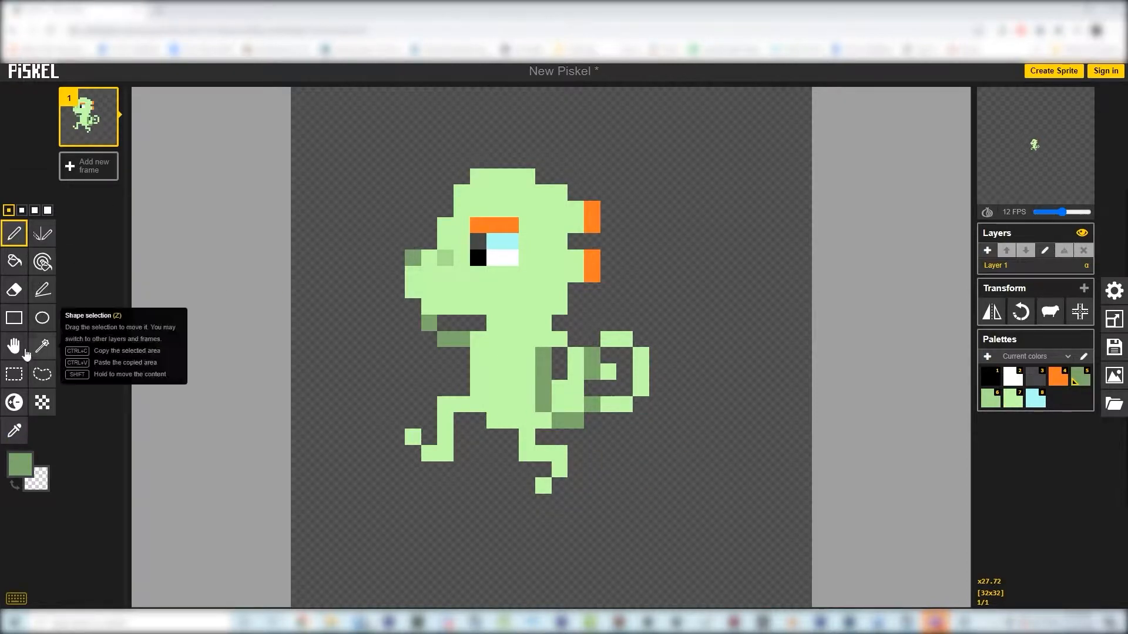
Step: Shade the hind leg and the back of the neck and head in the medium green
key("6")
left_click(543, 421)
left_click_drag(543, 454, 560, 470)
left_click(544, 486)
left_click_drag(544, 339, 576, 257)
left_click(625, 339)
Step: Try shading the arm and the tail curl in medium green
left_click(559, 339)
mouse_move(576, 355)
left_mouse_down()
mouse_move(543, 421)
mouse_move(576, 356)
left_mouse_up()
key("ctrl+z")
key("ctrl+z")
key("ctrl+y")
left_click(611, 370)
Step: Restore the body's light green on the inner hind leg pixel and along the tail curl
left_click(14, 430)
left_click(517, 364)
left_click(14, 233)
left_click(543, 453)
left_click(608, 371)
mouse_move(624, 339)
left_mouse_down()
mouse_move(609, 339)
mouse_move(608, 404)
left_mouse_up()
Step: Recolour the front leg, trying medium green first and settling on the jaw's dark green
left_click(14, 431)
left_click(559, 339)
left_click(14, 234)
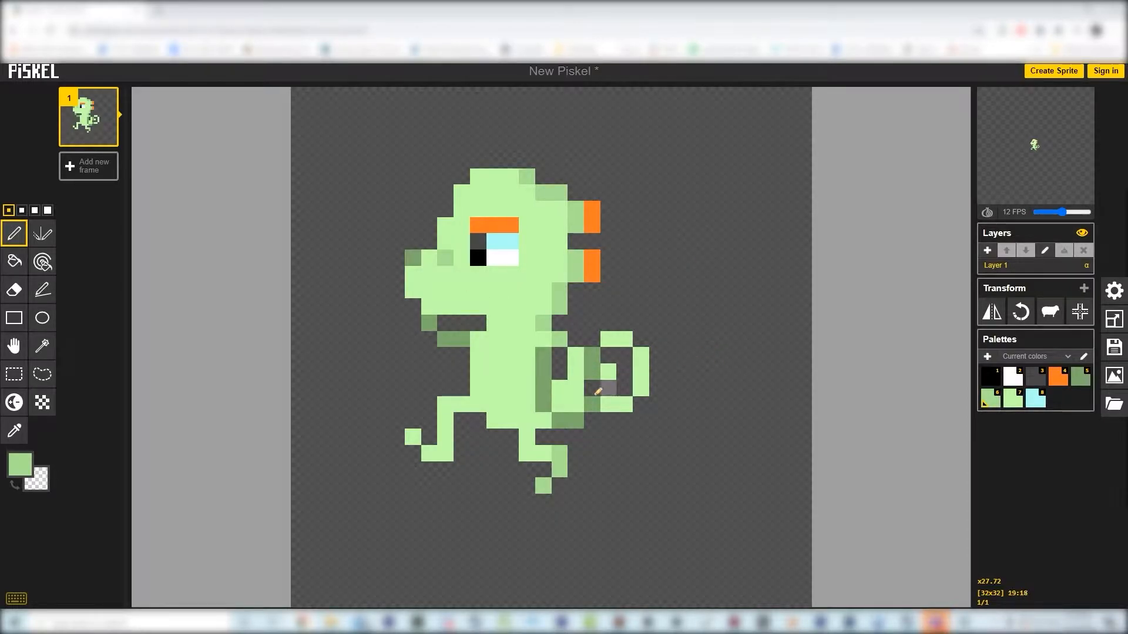
left_click_drag(466, 406, 412, 436)
left_click(14, 431)
left_click(453, 339)
left_click(14, 234)
left_click_drag(461, 404, 412, 437)
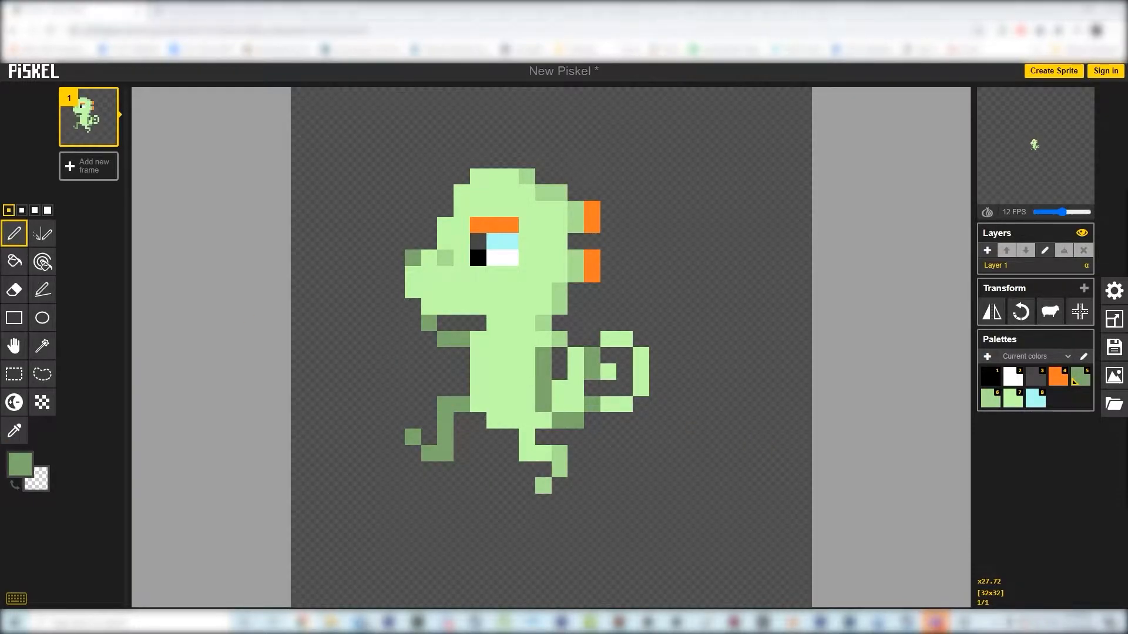
Step: Paint a pale yellow belly patch on the front of the torso and trim its rear corners with light green
left_click(20, 465)
left_click(150, 499)
left_click(91, 490)
mouse_move(478, 355)
left_mouse_down()
mouse_move(495, 356)
mouse_move(490, 391)
mouse_move(510, 388)
left_mouse_up()
key("o")
left_click(527, 389)
key("p")
left_click(511, 389)
left_click(510, 356)
Step: Use the brow's orange to colour the tips of both feet and a square hand at the end of the arm
key("o")
left_click(494, 225)
key("p")
left_click(413, 437)
left_click(544, 486)
left_click_drag(561, 388, 575, 404)
Step: Repaint the front foot's tip and the snout tip in a darker orange
left_click(20, 465)
left_click(126, 502)
left_click(413, 437)
left_click(413, 258)
left_click(20, 465)
left_click(126, 509)
left_click(413, 437)
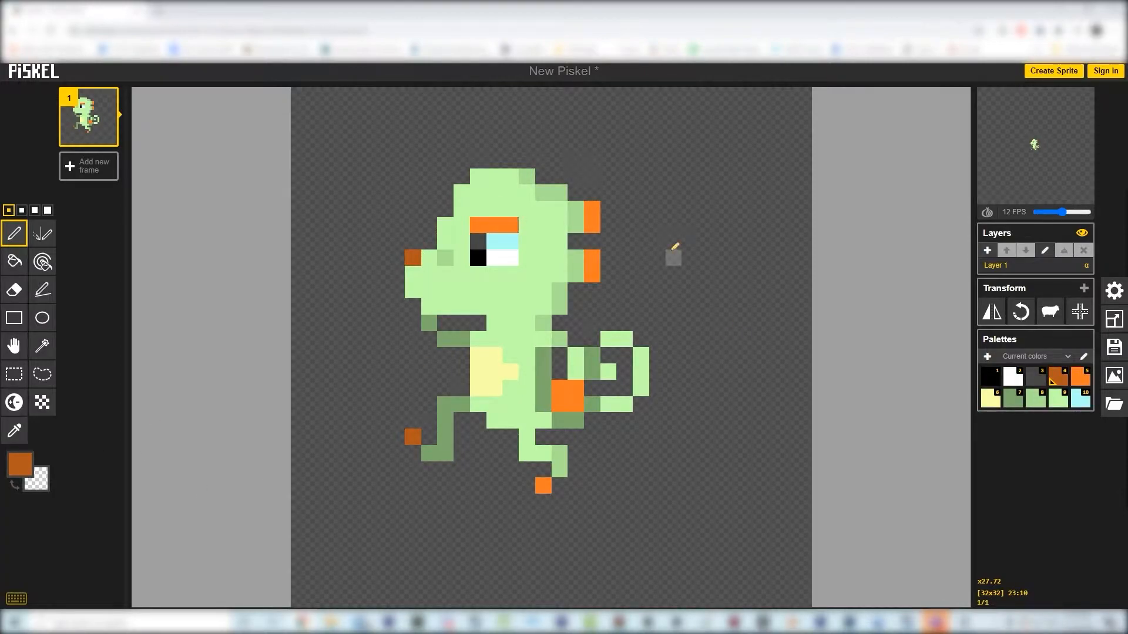
Step: Extend the orange over the hind foot and the darker orange along the front foot's sole
left_click(14, 431)
left_click(544, 486)
key("p")
left_click_drag(559, 469, 559, 453)
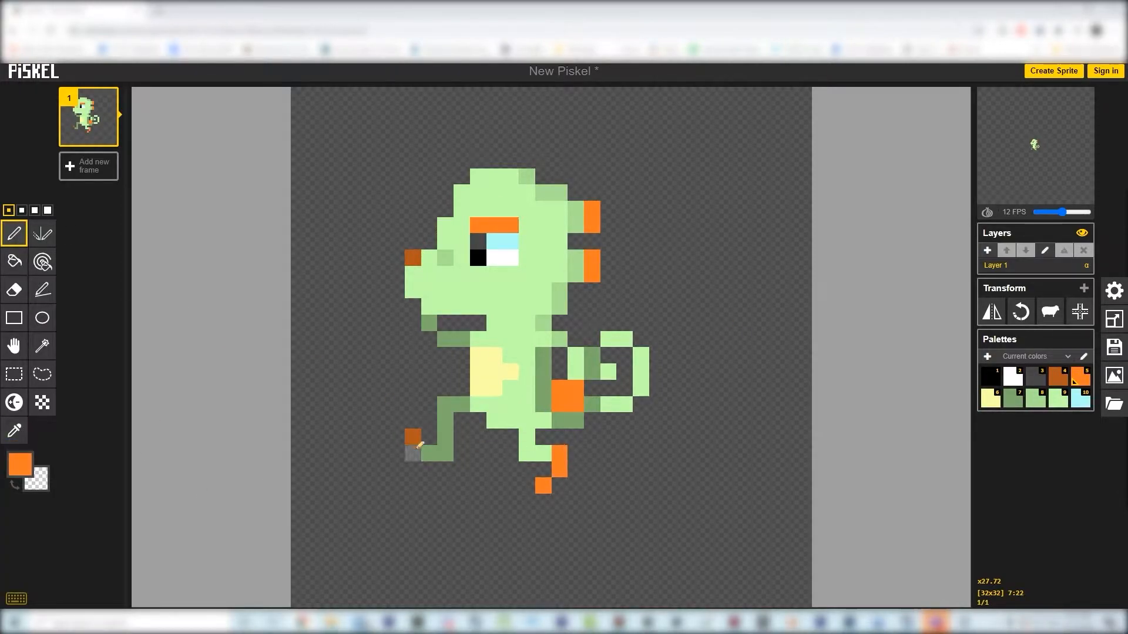
key("o")
left_click(413, 438)
key("p")
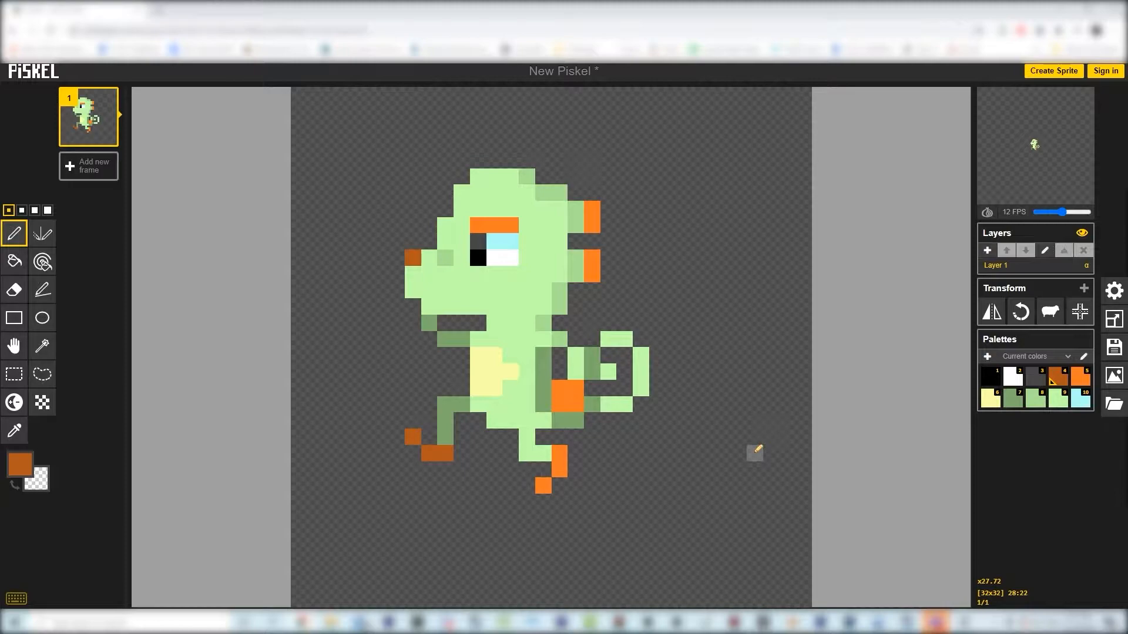
Step: Shade the pixel column behind the eye with the medium green from the back of the head
left_click(14, 431)
left_click(531, 235)
key("p")
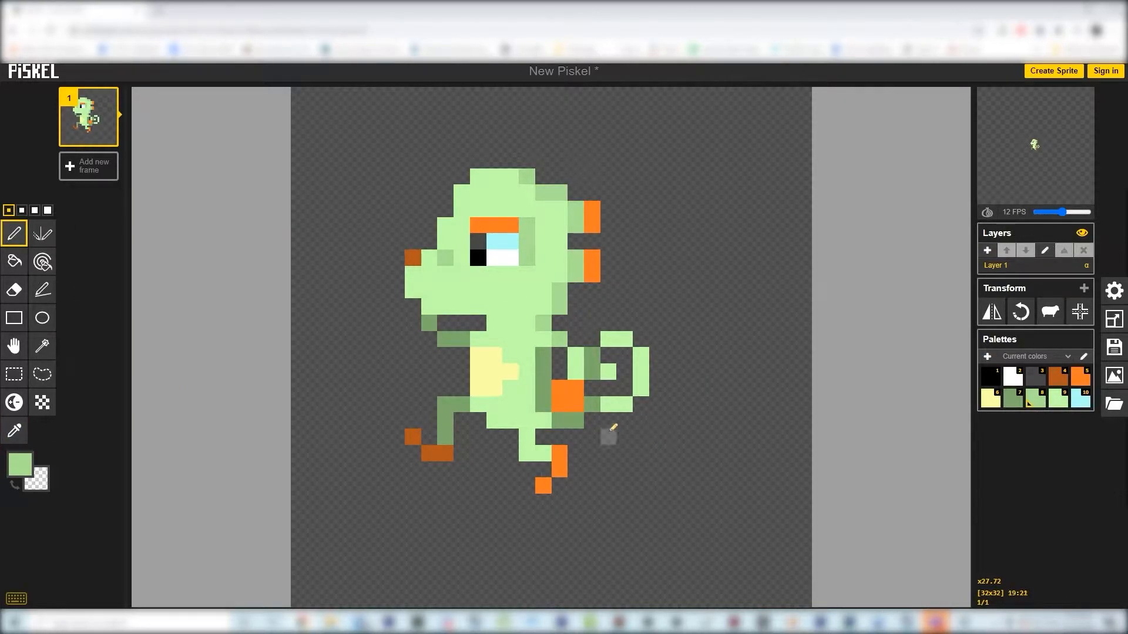
Step: Select the curled tail and move it one pixel further away from the body
key("s")
left_click_drag(653, 340, 608, 404)
mouse_move(624, 404)
left_mouse_down()
mouse_move(611, 404)
mouse_move(646, 406)
mouse_move(592, 405)
mouse_move(609, 356)
left_mouse_up()
left_click(559, 403)
Step: Rejoin the tail base to the body with light green pixels and a dark green shadow pixel
key("o")
left_click(608, 404)
left_click(624, 405)
key("p")
left_click(15, 431)
left_click(14, 233)
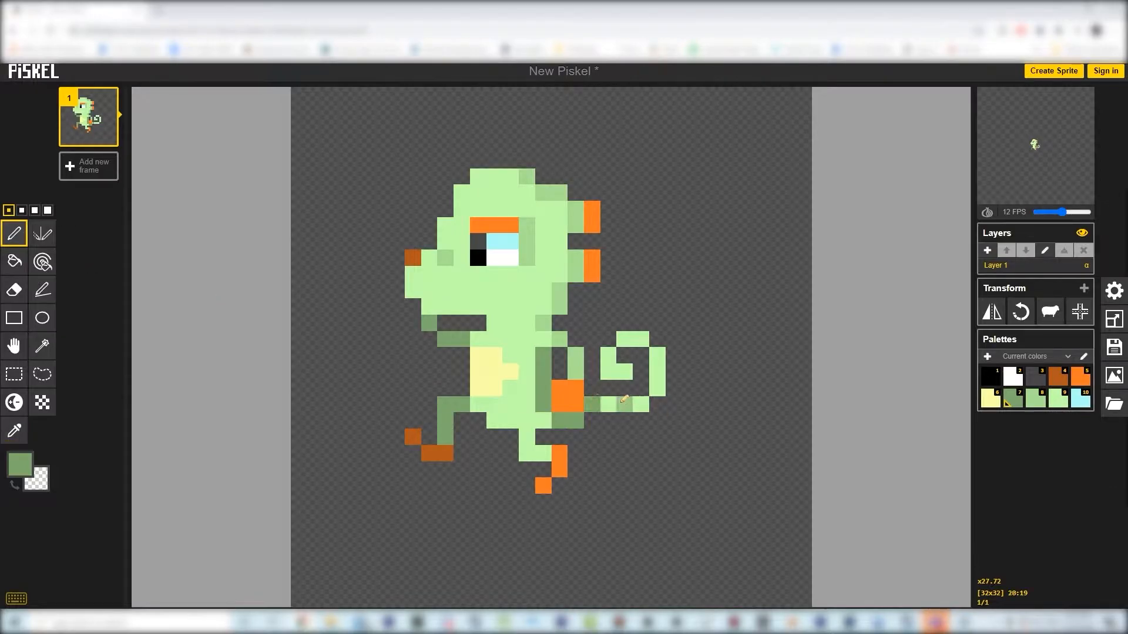
Step: Shade the lower row and rear pixel of the belly patch in a darker yellow
key("o")
left_click(486, 371)
key("p")
left_click(20, 465)
left_click(83, 513)
key("ctrl+z")
mouse_move(478, 388)
left_mouse_down()
mouse_move(419, 468)
mouse_move(509, 372)
left_mouse_up()
left_click(20, 465)
left_click(84, 499)
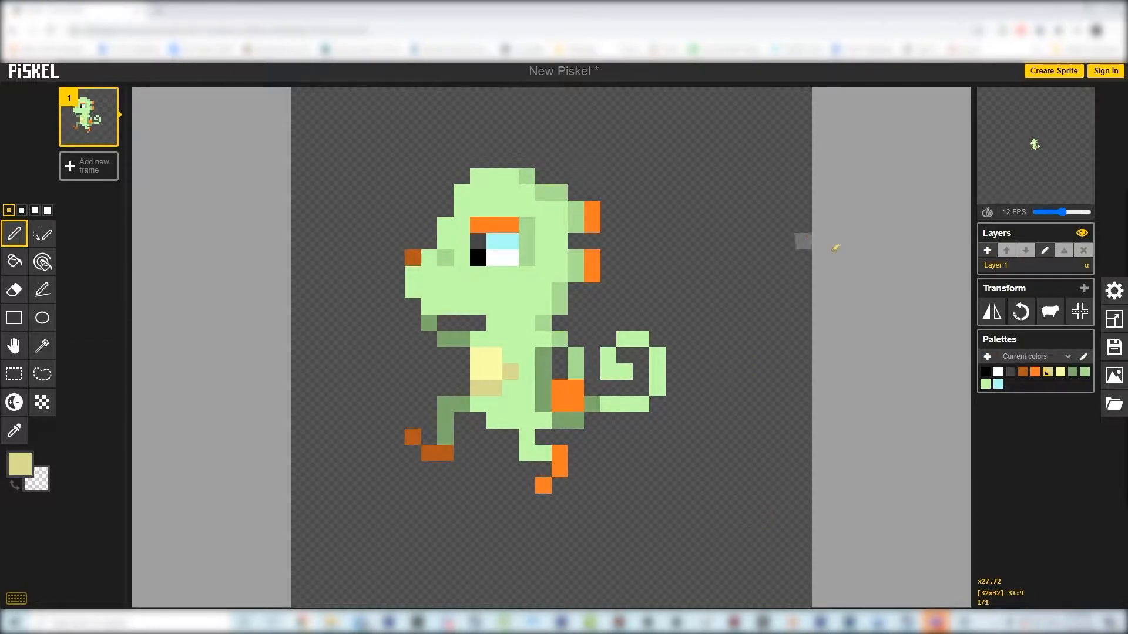
Step: Add a second layer and set the drawing color to muted purple #8b678a
left_click(987, 250)
left_click(20, 465)
left_click(150, 554)
left_click_drag(91, 514, 78, 524)
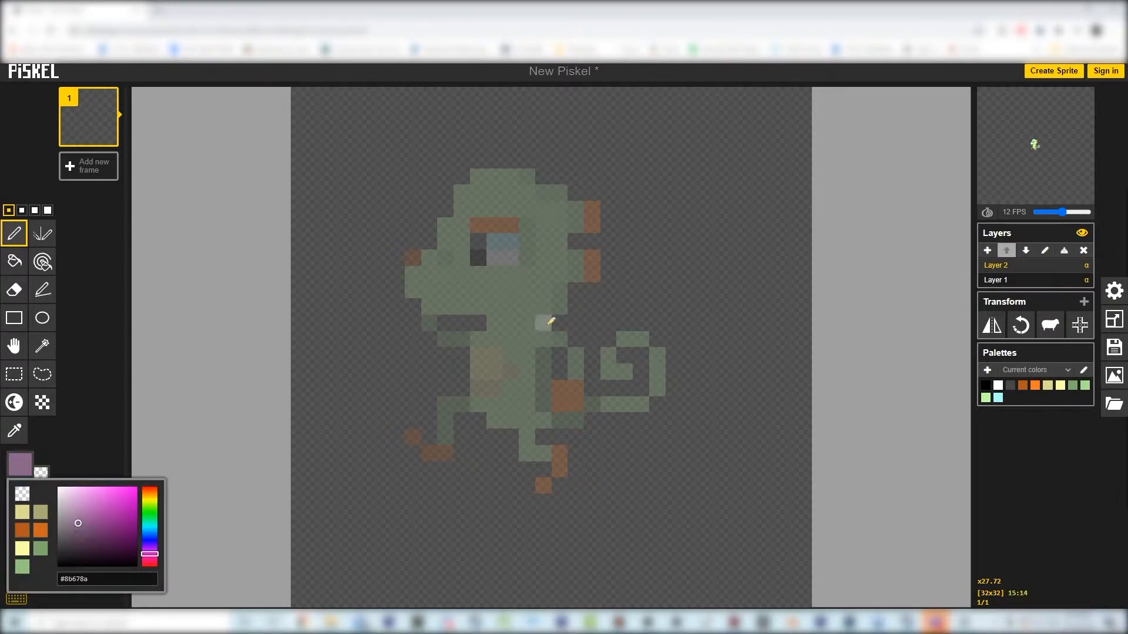
left_click_drag(551, 321, 526, 339)
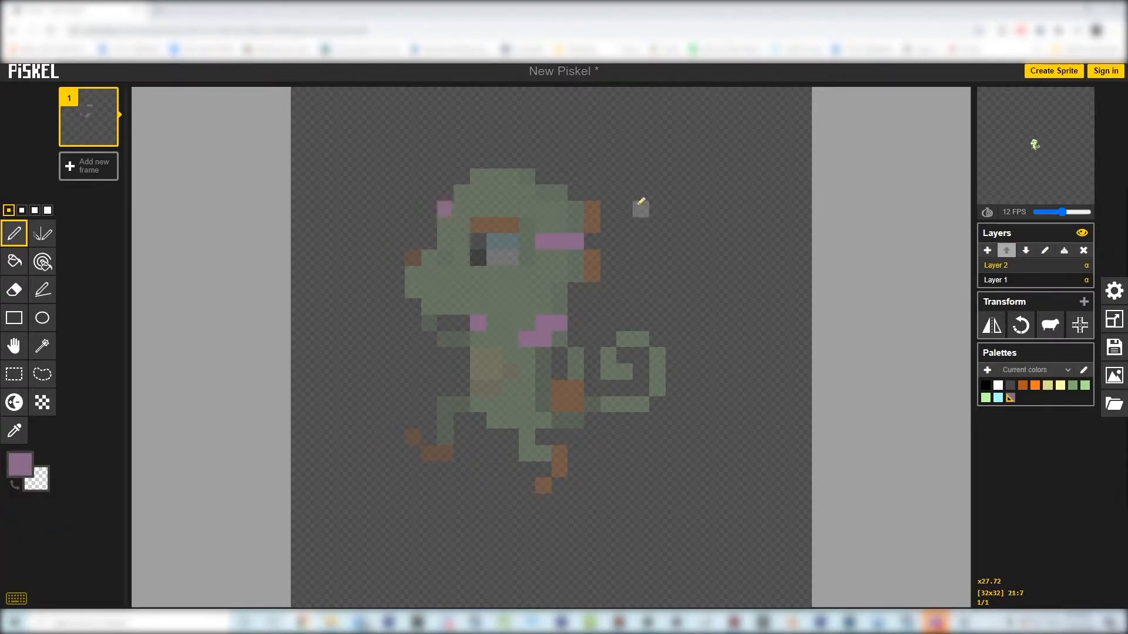
key("ctrl+z")
key("ctrl+z")
Step: Draw a purple bat behind the chameleon's head, with a solid head and body and a filled, scalloped wing
mouse_move(561, 176)
left_mouse_down()
mouse_move(629, 143)
mouse_move(626, 259)
left_mouse_up()
mouse_move(642, 212)
left_mouse_down()
mouse_move(722, 160)
mouse_move(772, 208)
left_mouse_up()
left_click(738, 241)
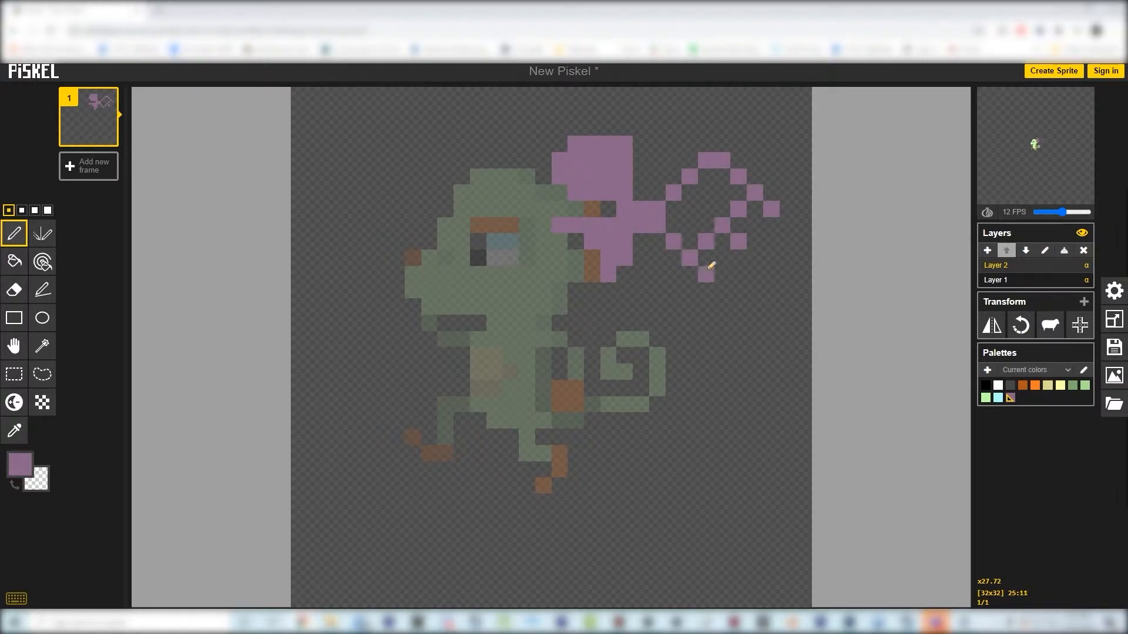
left_click_drag(655, 235, 744, 254)
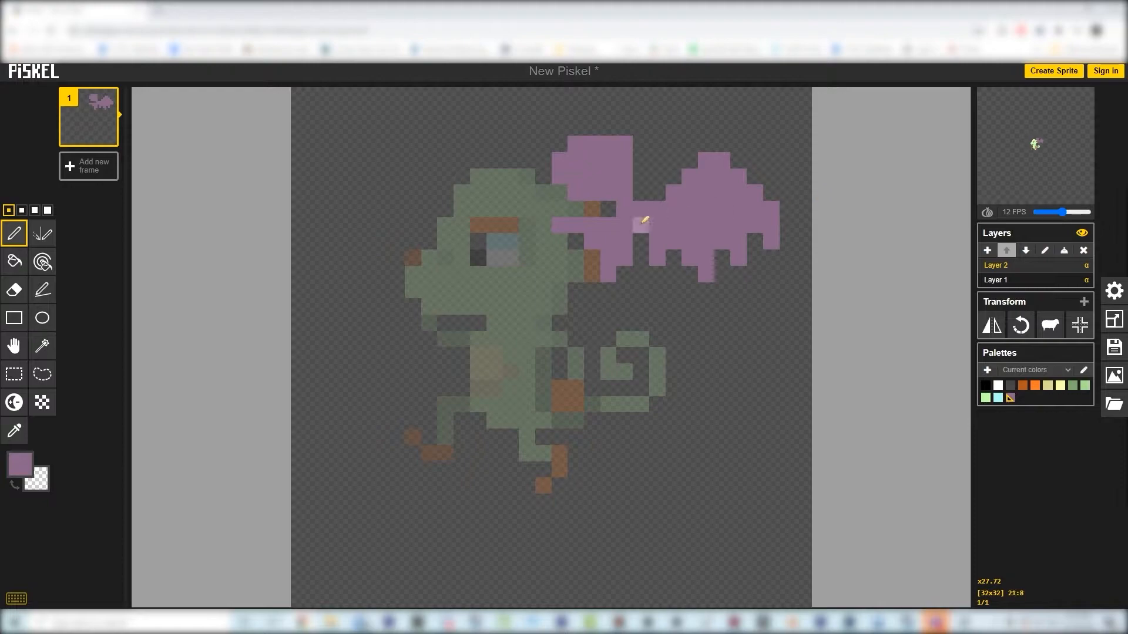
Step: Shape two pointed ears on the bat's head and shade the far ear, wing root and wing fringe in darker purple
scroll(628, 124, "down", 2)
mouse_move(610, 144)
left_mouse_down()
mouse_move(619, 183)
mouse_move(586, 177)
mouse_move(584, 149)
left_mouse_up()
left_click(20, 467)
left_click(77, 533)
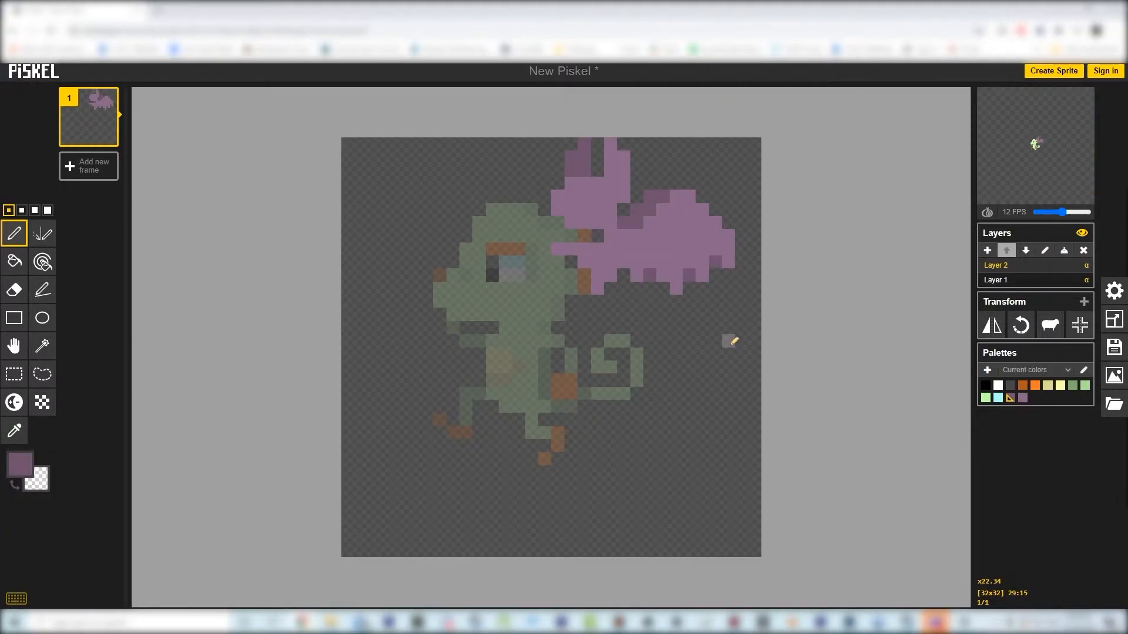
Step: Draw a coral-red nose of two by two pixels at the front of the bat's head
left_click(20, 465)
left_click(148, 491)
left_click(105, 489)
left_click_drag(545, 196, 557, 196)
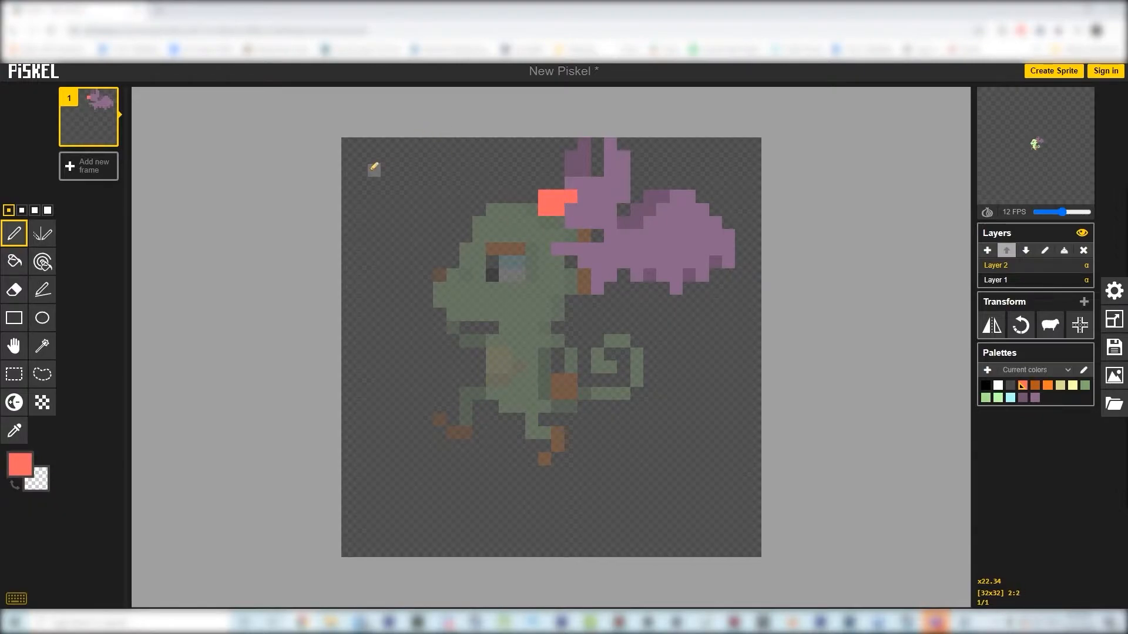
left_click(21, 466)
left_click(570, 210)
Step: Give the bat an eye with a white pixel and a dark grey pupil beside the nose
left_click(30, 469)
left_click(21, 494)
left_click_drag(587, 183, 584, 196)
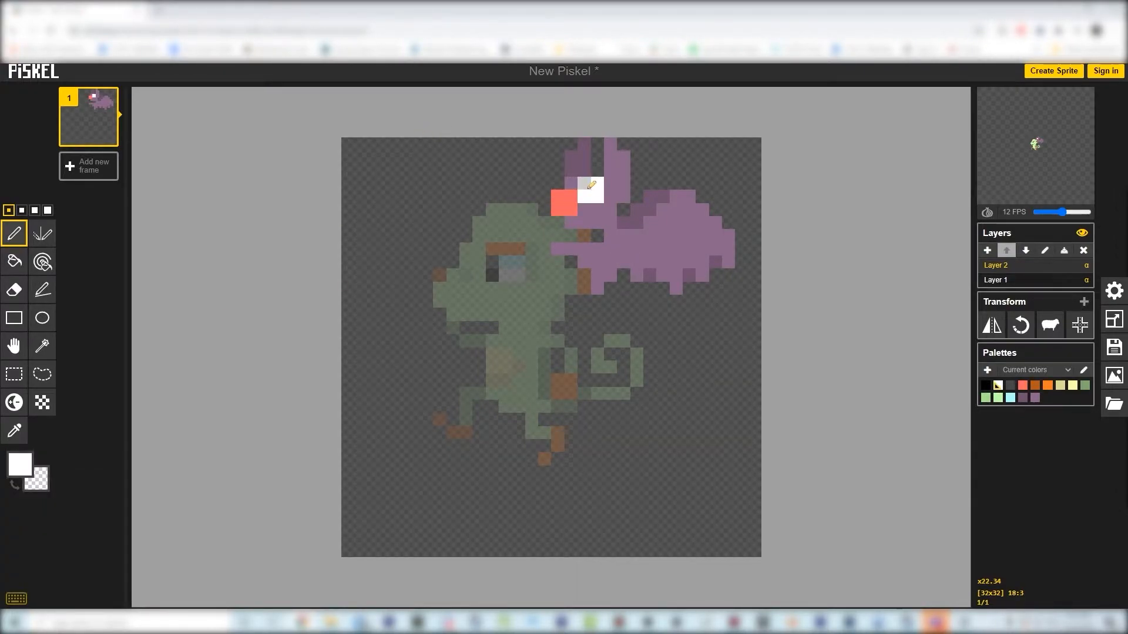
left_click(597, 196)
left_click(20, 465)
left_click(57, 535)
left_click(584, 196)
Step: Highlight the upper front pixel of the bat's nose in light pink
left_click(14, 431)
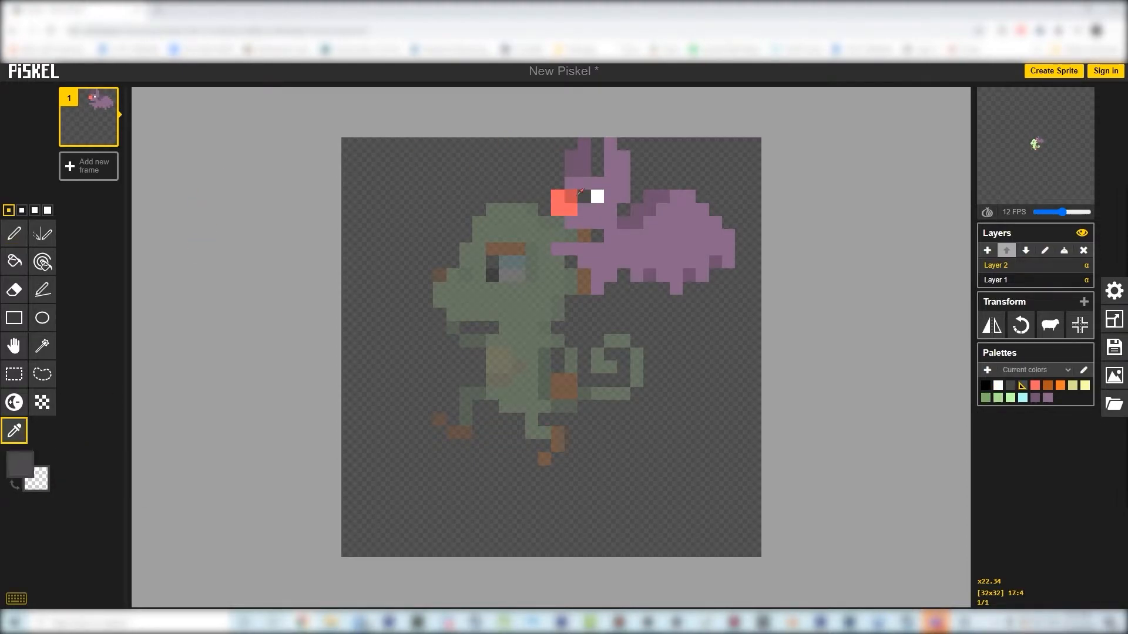
left_click(569, 198)
left_click(20, 465)
left_click(85, 487)
key("p")
left_click(558, 196)
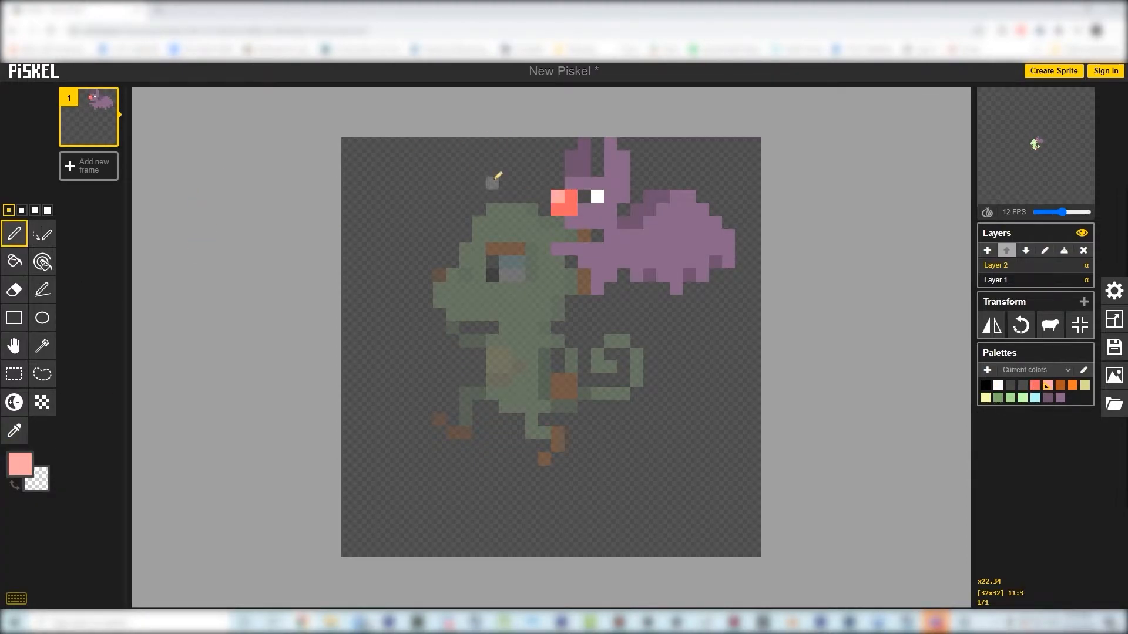
Step: Paint light yellow patches inside the bat's wing and shade parts of them with a darker yellow
left_click(598, 235, "alt")
left_click(20, 465)
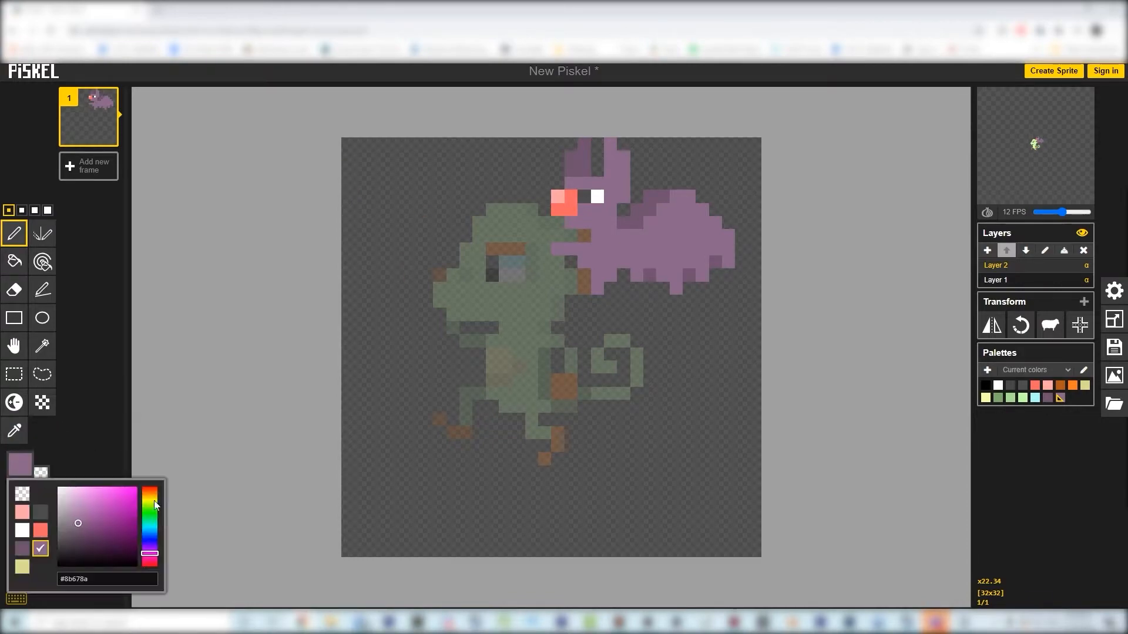
left_click(97, 487)
left_click(151, 494)
left_click(14, 234)
left_click_drag(663, 276, 650, 249)
left_click_drag(689, 262, 704, 234)
left_click(623, 250)
left_click(22, 473)
left_click(97, 500)
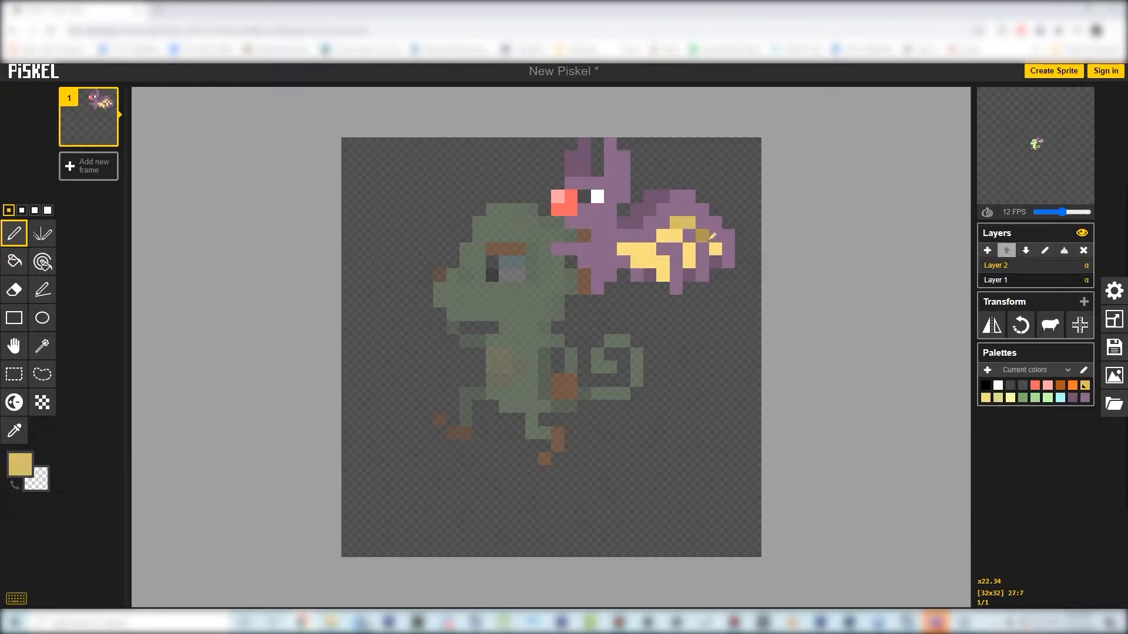
Step: Paint a small yellow patch on the bat's lower body and pick a slightly darker purple as the drawing color
left_click(14, 430)
left_click(643, 262)
left_click(14, 234)
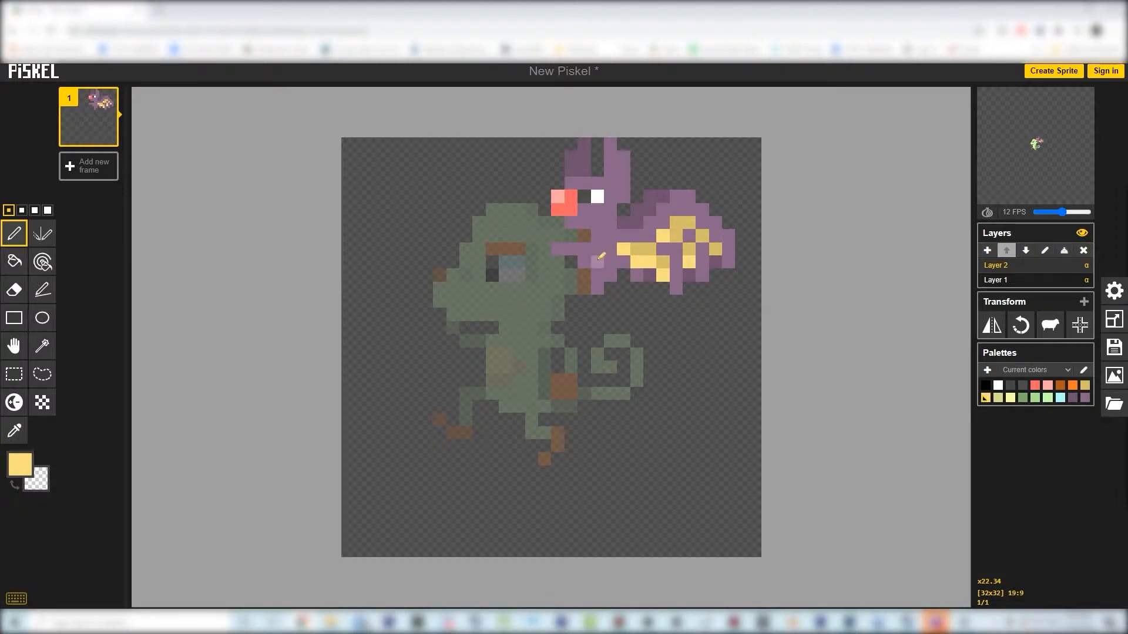
left_click(597, 272)
left_click(14, 431)
left_click(644, 249)
left_click(14, 234)
left_click_drag(597, 262, 585, 262)
left_click(14, 430)
left_click(650, 275)
left_click(23, 465)
left_click(14, 234)
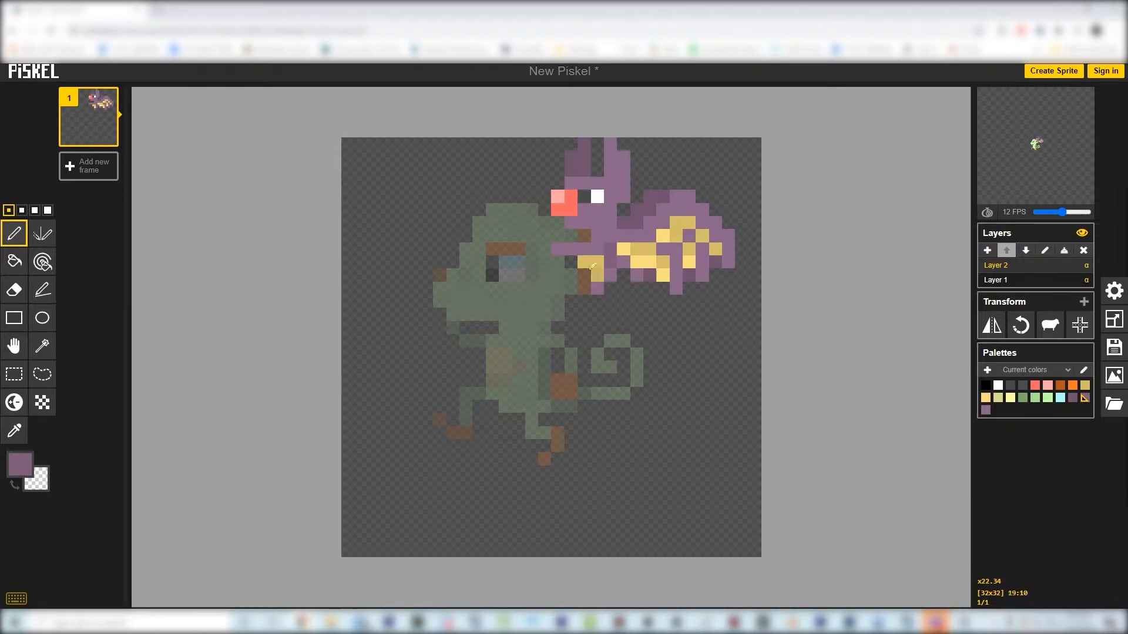
Step: Color the insides of both bat ears with the darker yellow
key("o")
left_click(642, 262)
key("p")
key("o")
left_click(591, 157)
key("p")
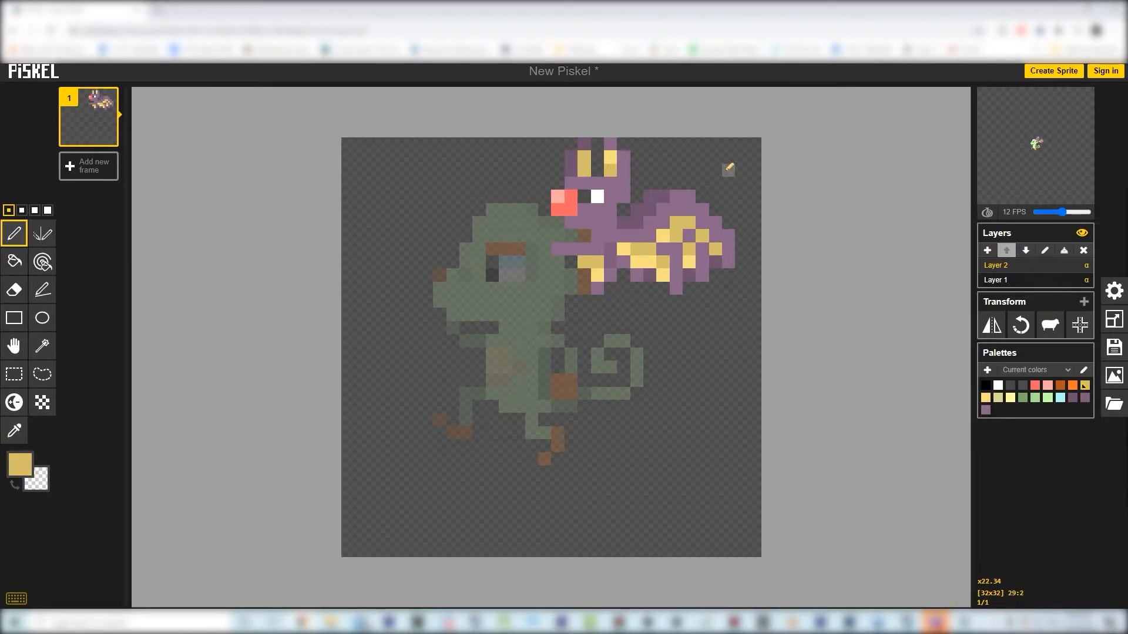
left_click(1005, 279)
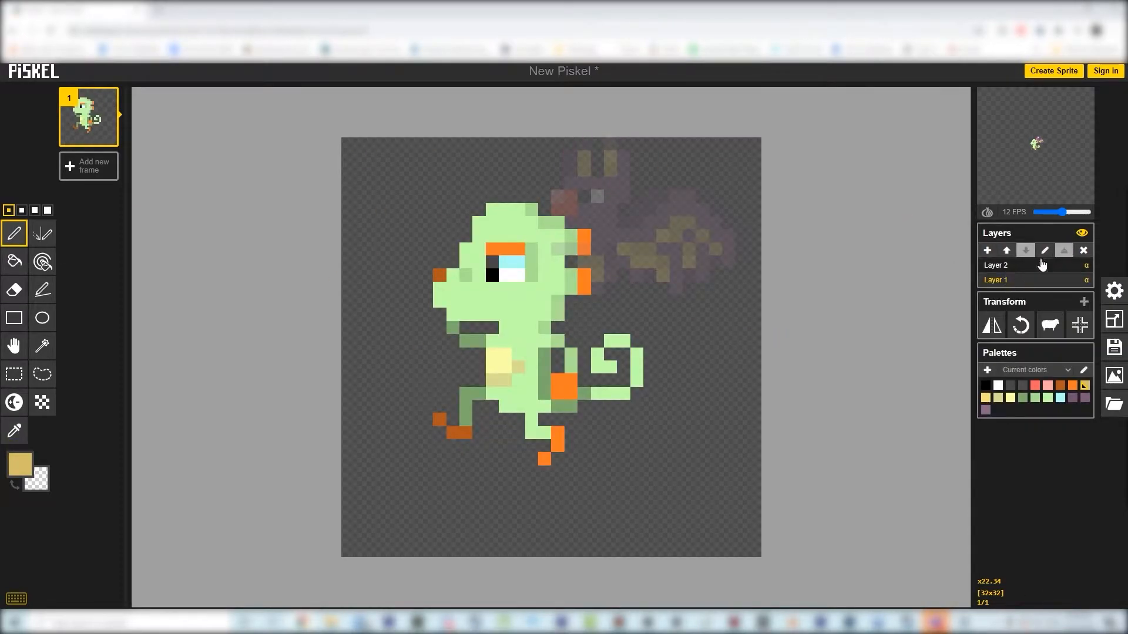
left_click(1086, 280)
key("Escape")
Step: Export the sprite as a 1080 x 1080 px PNG spritesheet and download it
left_click(1114, 376)
left_click(1008, 265)
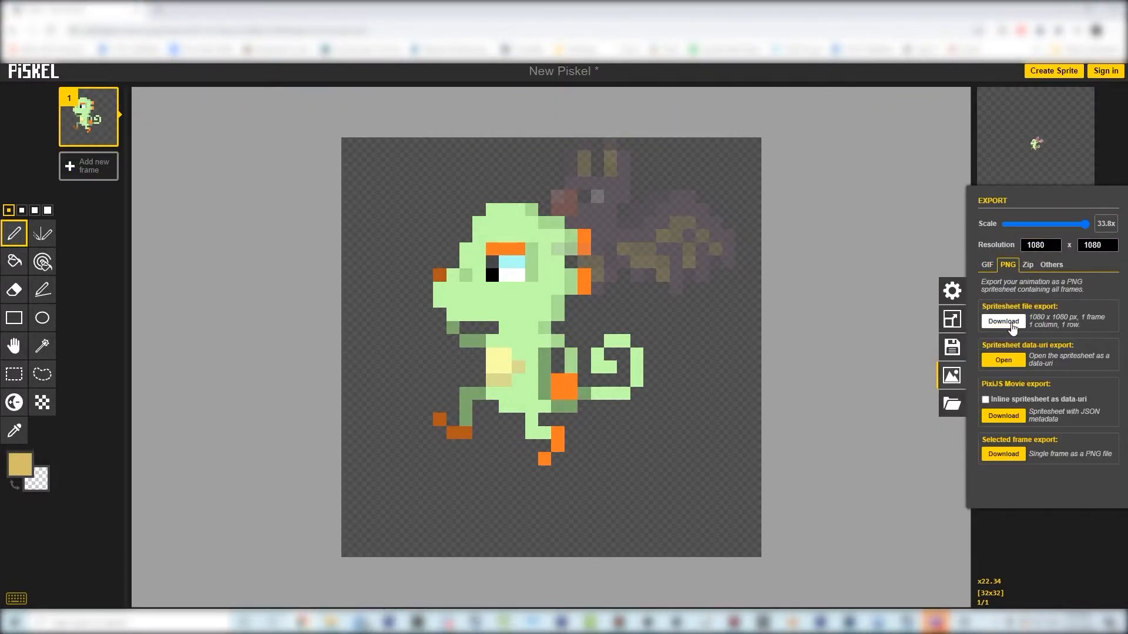
left_click(1003, 326)
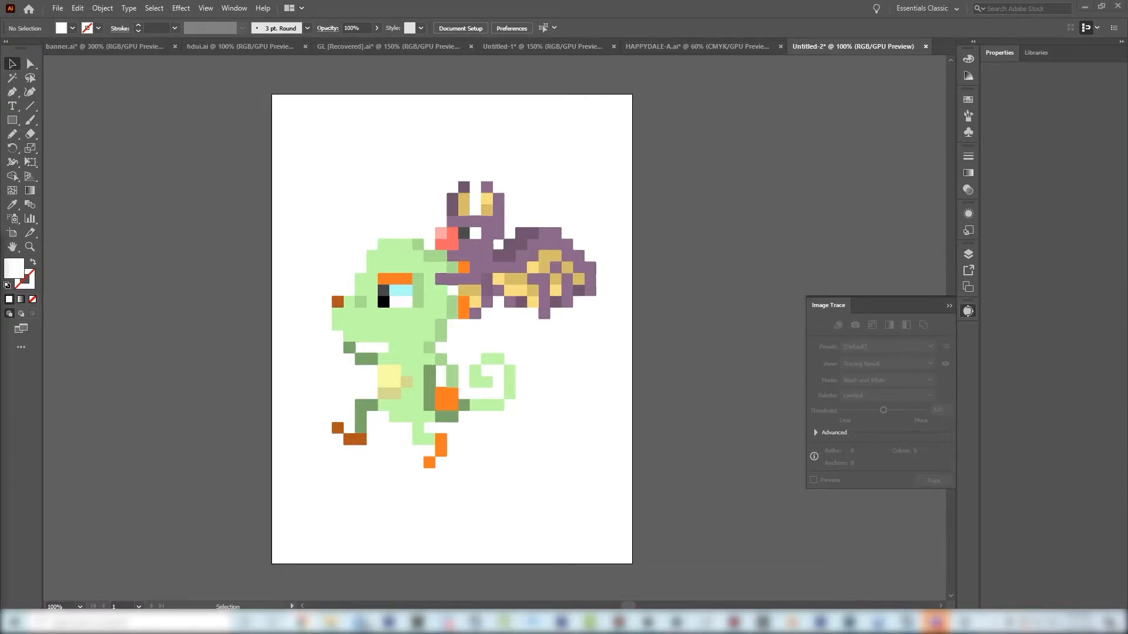
Step: In Illustrator, shrink the pixel characters and draw a 1284 x 1284 px square over them with a near-black fill
key("ctrl+a")
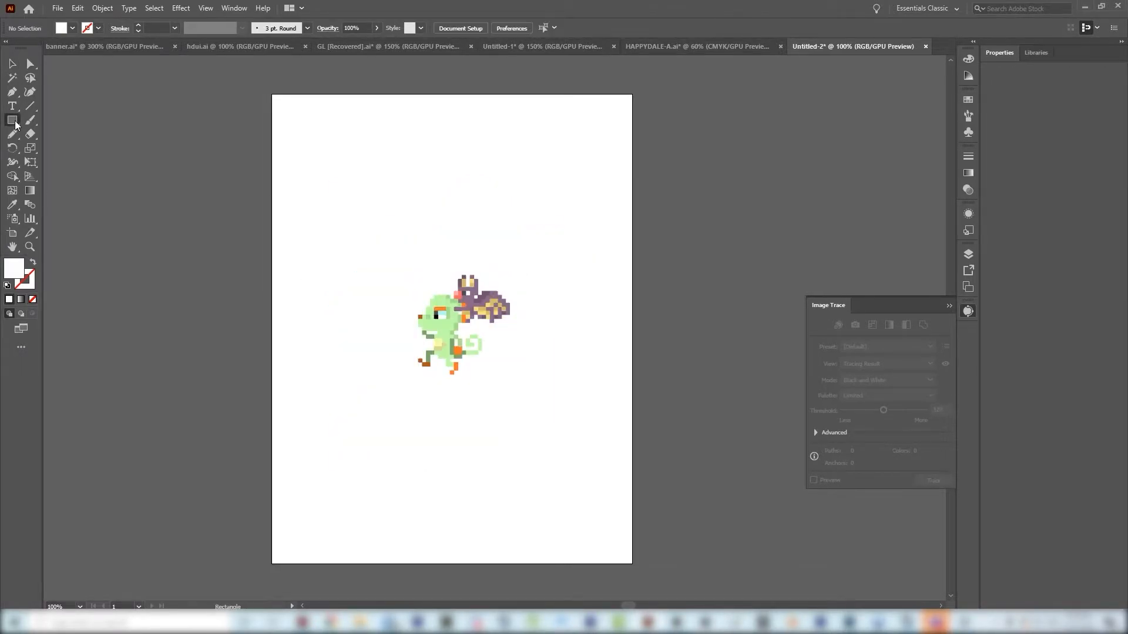
key("m")
left_click_drag(296, 205, 610, 519)
double_click(14, 270)
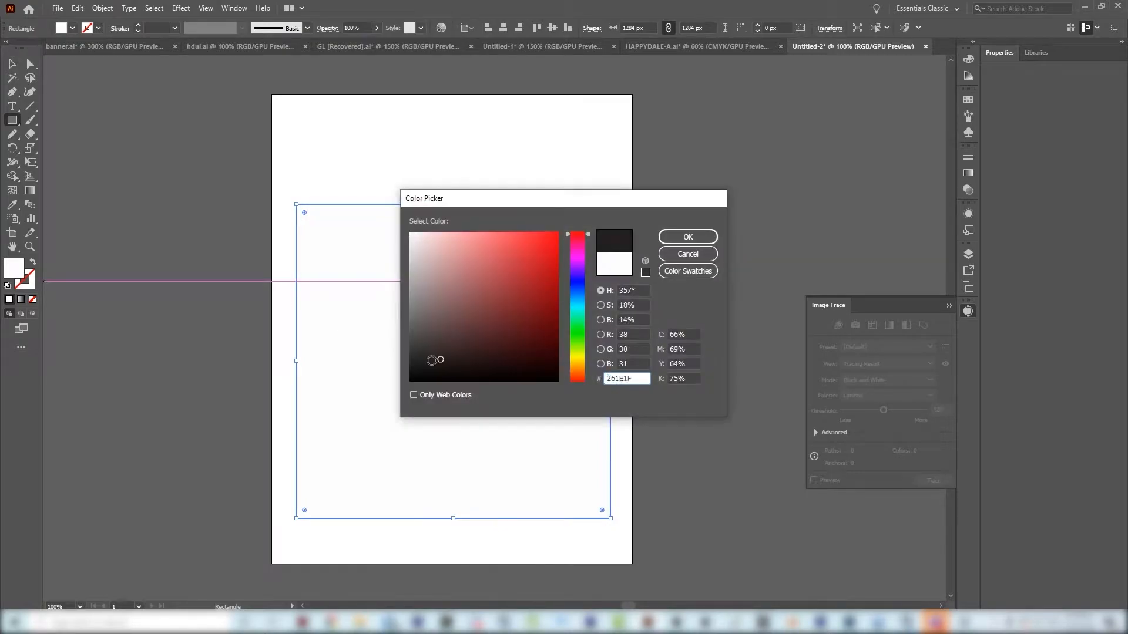
left_click_drag(463, 352, 410, 370)
left_click(687, 237)
Step: Send the near-black square behind the characters and enlarge them to about 870 x 945 px
left_click(13, 64)
left_click_drag(483, 404, 480, 403)
key("ctrl+shift+bracketleft")
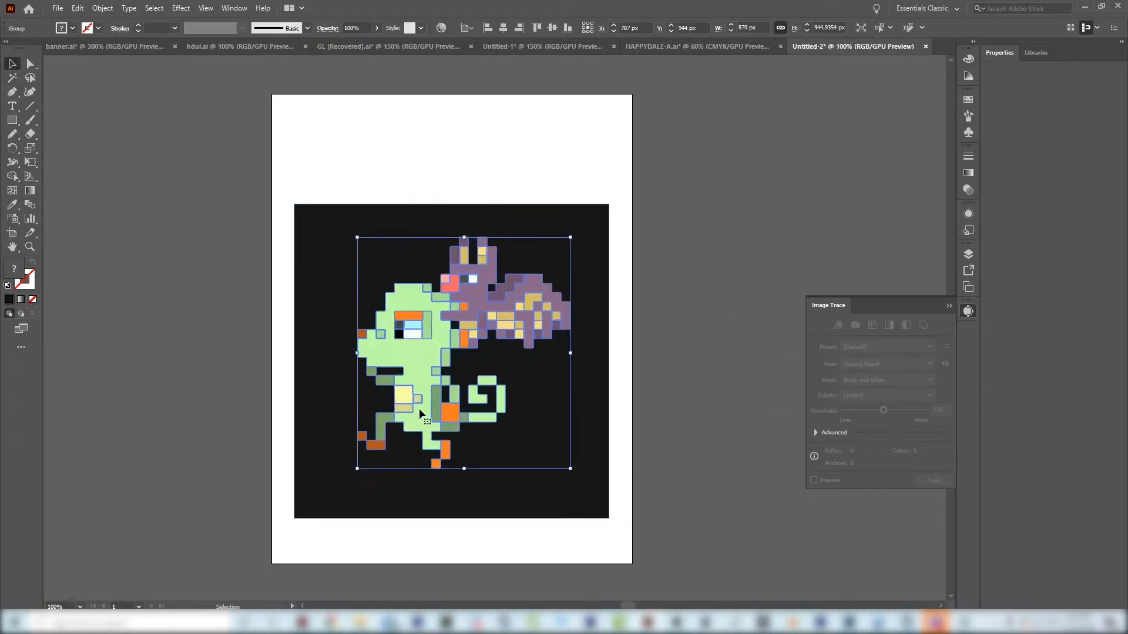
left_click(731, 393)
Step: Lower the upper edge of the dark background and move the characters down within it
left_click_drag(264, 219, 504, 492)
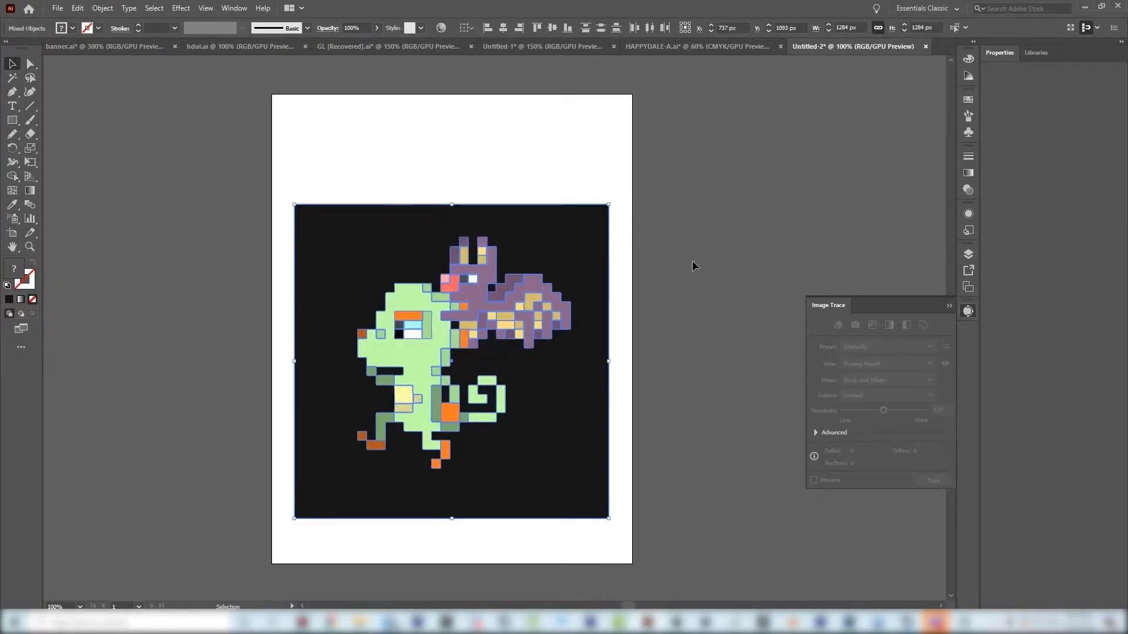
left_click(529, 312, "shift")
left_click_drag(452, 204, 451, 228)
left_click(470, 317)
left_click_drag(470, 317, 470, 344)
left_click(692, 324)
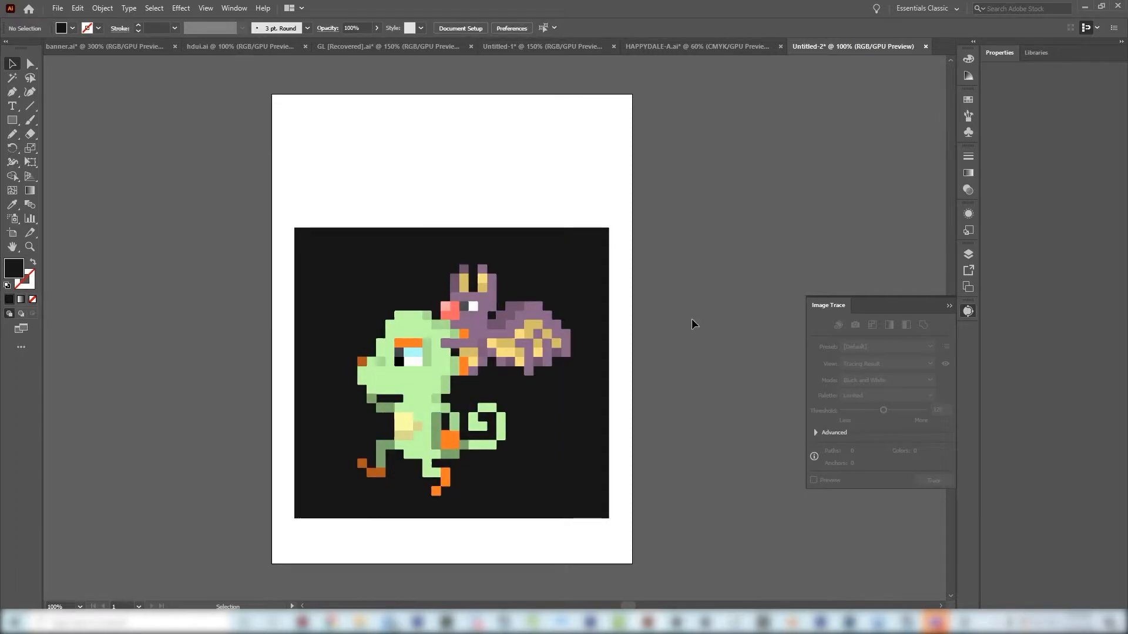
Step: Add the title text YOOKA above the picture, enlarge it and set its font to Acumin Pro Bold
key("t")
left_click(317, 142)
type("YOOKA")
key("Escape")
left_click_drag(327, 145, 555, 198)
left_click_drag(436, 154, 454, 154)
left_click(429, 27)
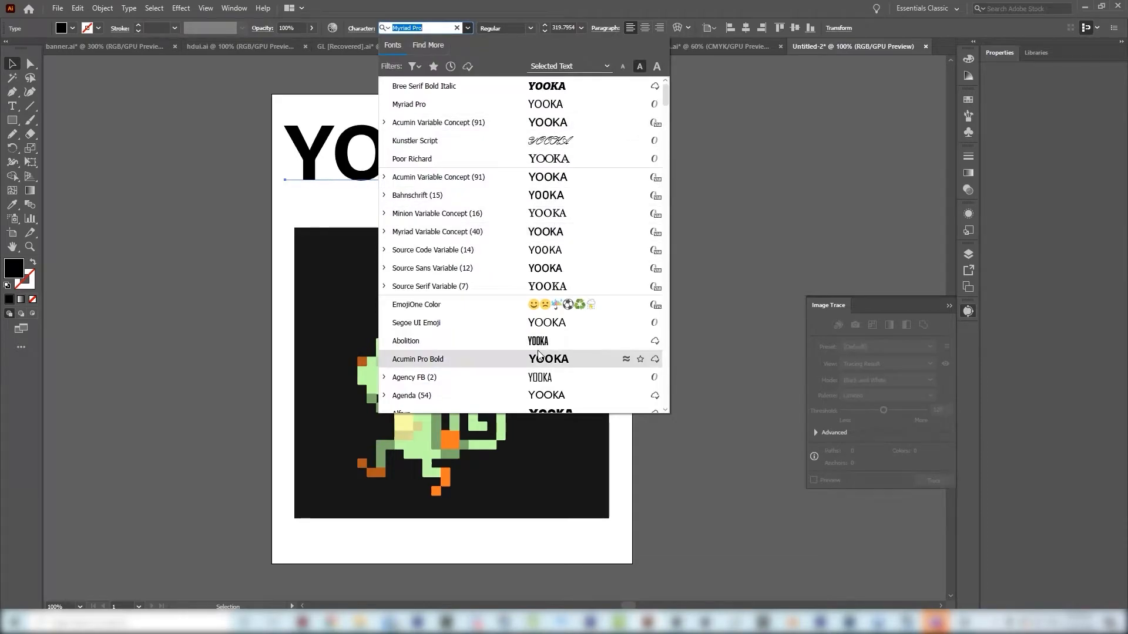
left_click(446, 435)
Step: Place YOOKA beside the artboard with a copy below it and change the copy's text to LAYLEE
key("ctrl+minus")
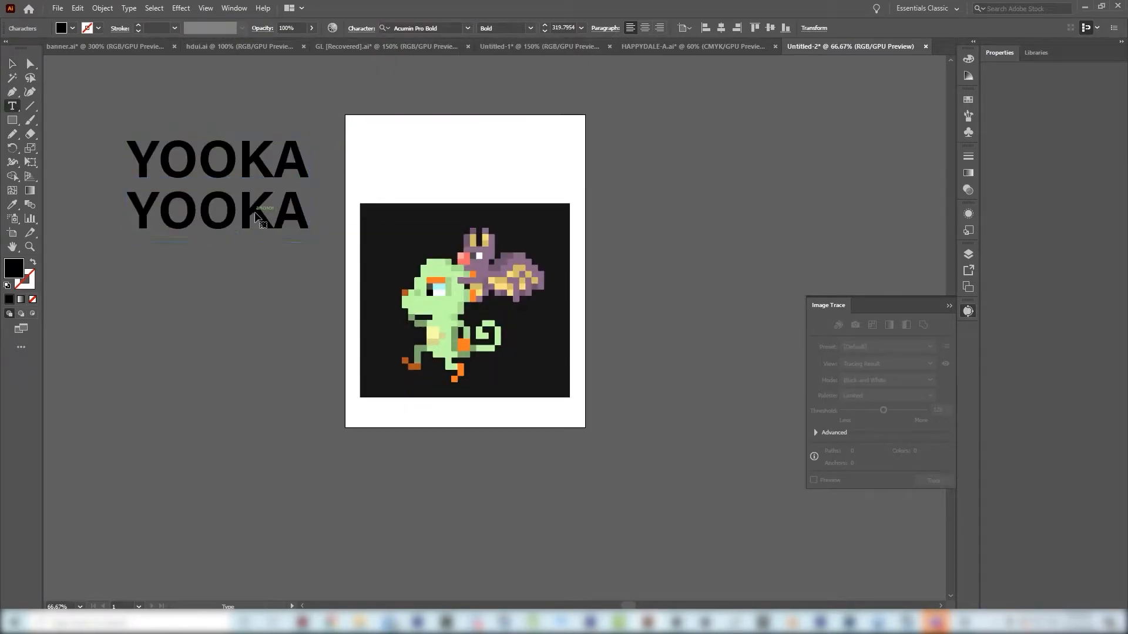
key("ctrl+a")
type("LAYLEE")
key("Escape")
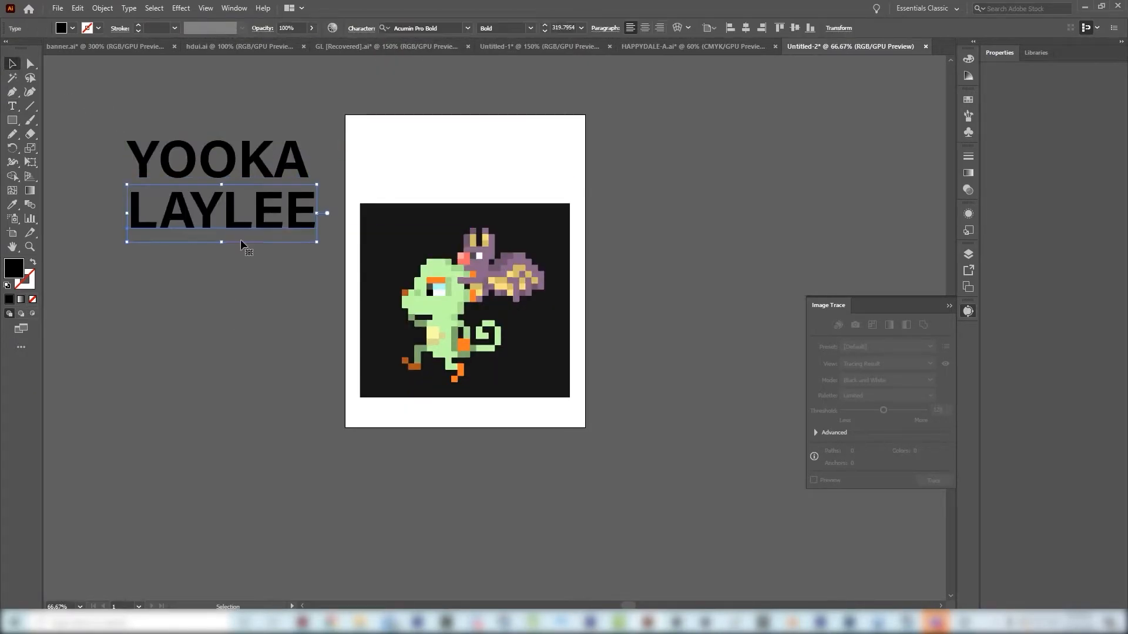
Step: Convert both title words to outlines and round all the letter corners
key("ctrl+plus")
key("ctrl+plus")
key("ctrl+shift+a")
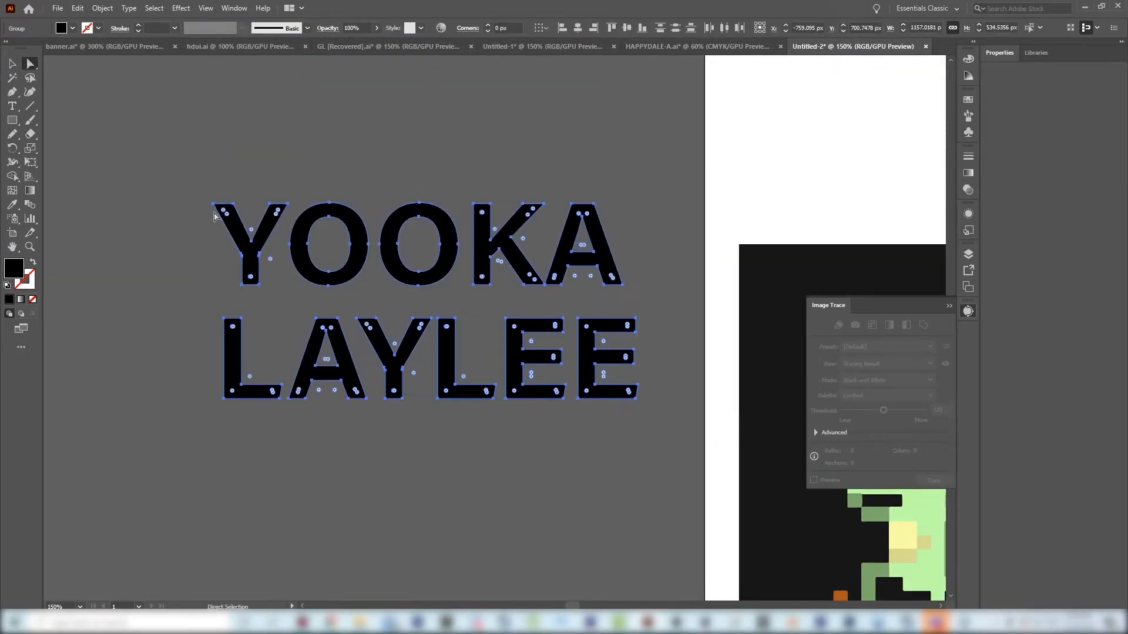
key("ctrl+shift+a")
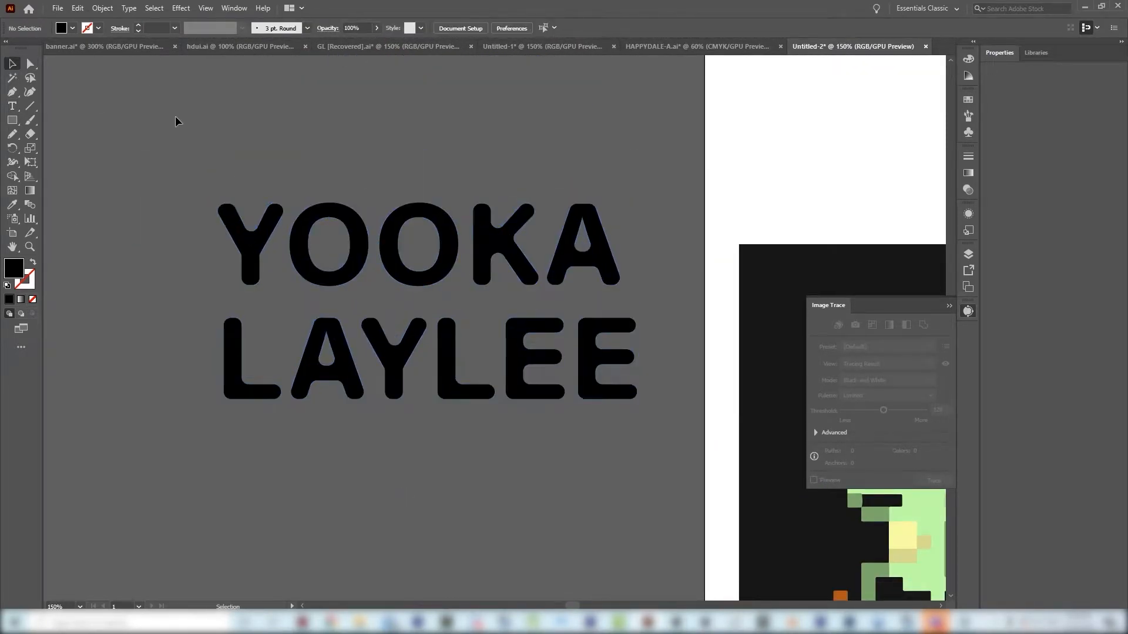
Step: Ungroup the letters, delete the extra anchor point at the tip of the counter in LAYLEE's A and round that tip
key("ctrl+plus")
key("ctrl+shift+g")
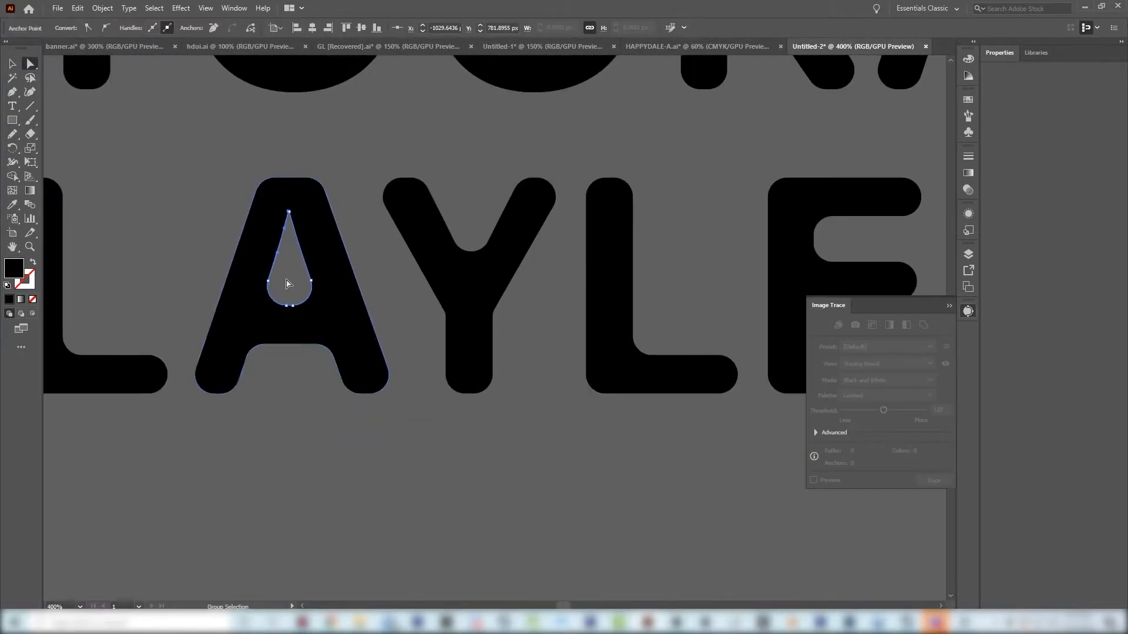
key("a")
left_click(292, 319)
key("ctrl+shift+a")
key("ctrl+minus")
key("ctrl+minus")
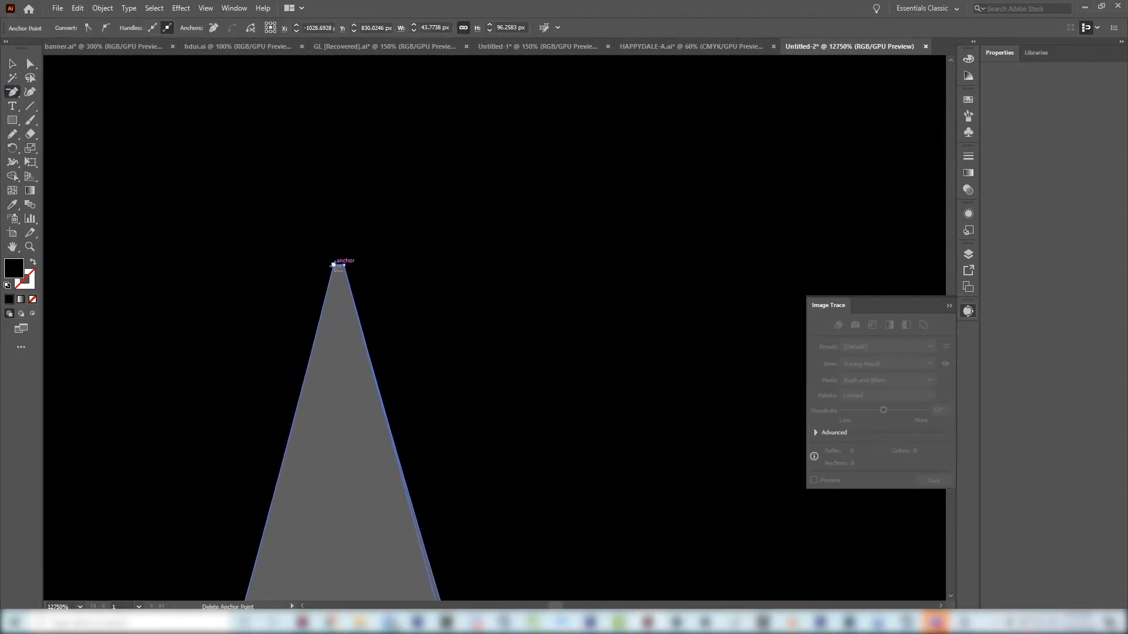
left_click(472, 348)
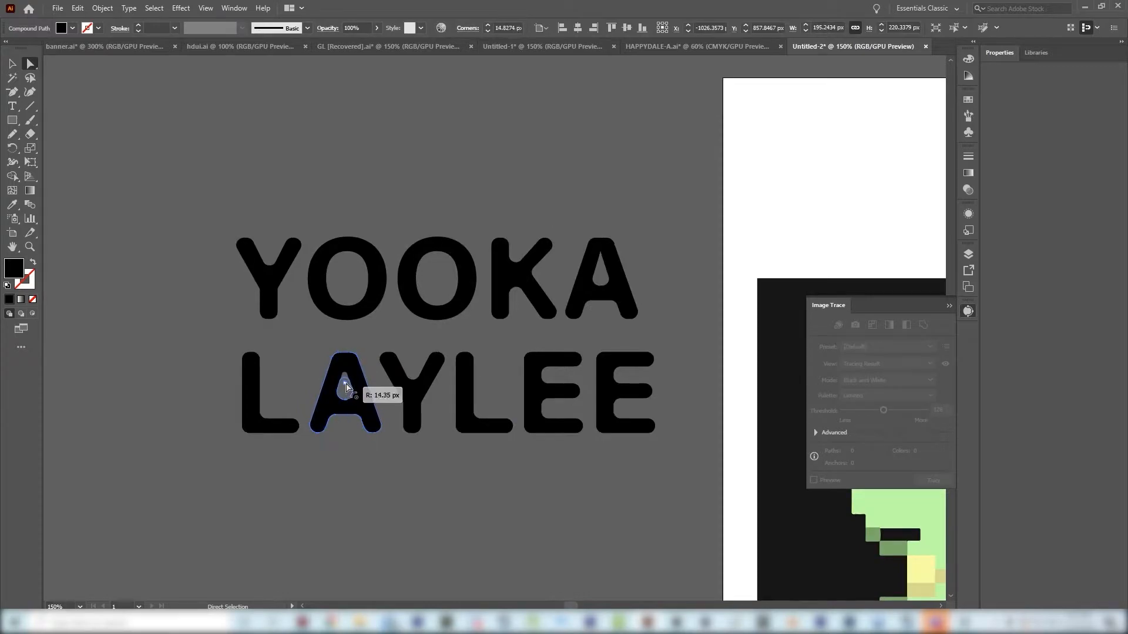
Step: Replace the A of YOOKA with a copy of the reshaped A from LAYLEE
scroll(363, 447, "down", 1)
key("Delete")
left_click_drag(355, 431, 530, 355)
scroll(562, 311, "down", 1)
Step: Line up the outer edge of YOOKA's A with the outer edge of LAYLEE's final E
left_click_drag(566, 305, 494, 318)
left_click_drag(294, 319, 492, 355)
left_click(541, 452)
left_click_drag(505, 317, 368, 493)
scroll(368, 439, "up", 1)
left_click(522, 389)
right_click(522, 389)
left_click(523, 479)
left_click(517, 288, "shift")
right_click(516, 296)
Step: Open the Align panel and dock it with the collapsed panels beside the canvas
left_click_drag(564, 259, 259, 317)
left_click(518, 27)
left_click(681, 27)
left_click(234, 8)
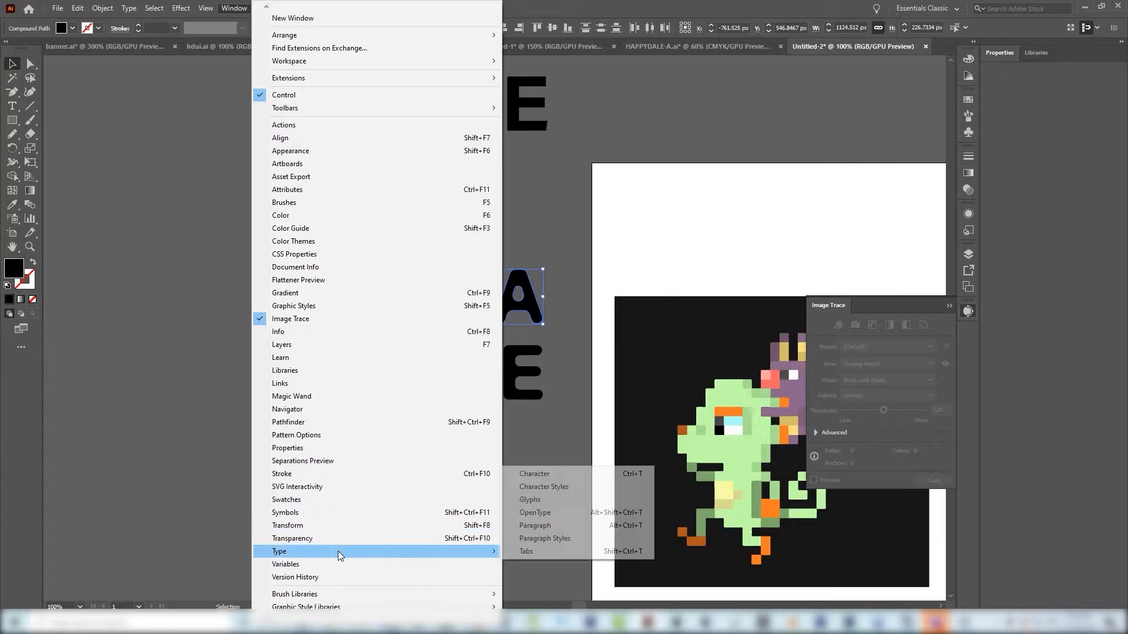
left_click(337, 418)
left_click(395, 317)
left_click(233, 7)
left_click(280, 138)
left_click_drag(483, 79, 968, 335)
left_click(558, 67)
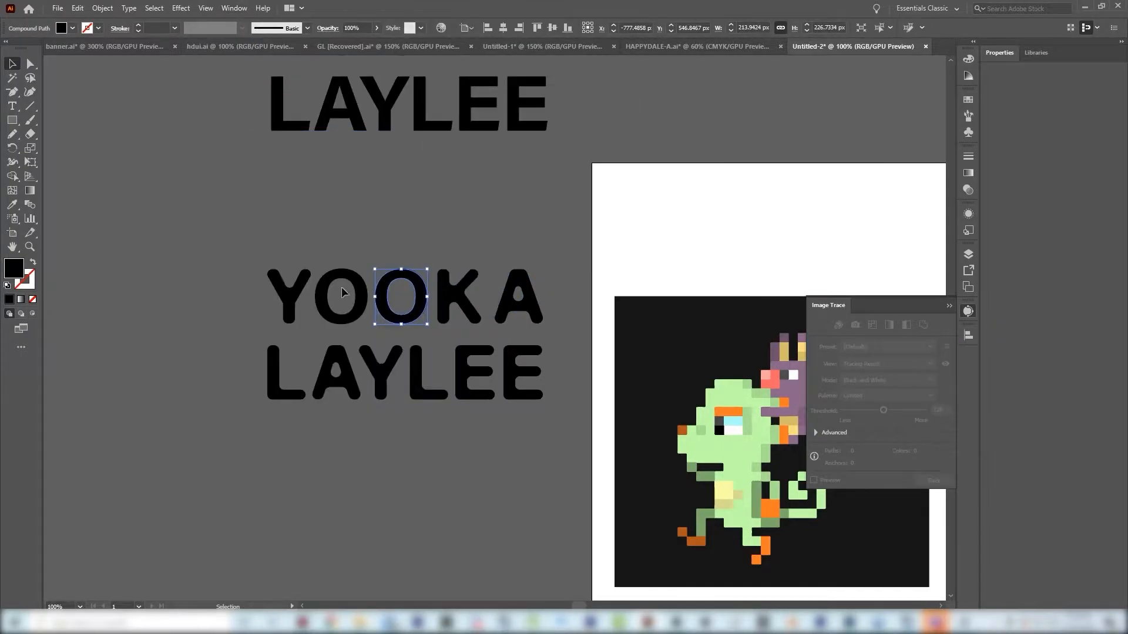
Step: Distribute the horizontal spacing between the letters evenly in both YOOKA and LAYLEE
left_click_drag(229, 244, 547, 322)
left_click(968, 335)
left_click(849, 430)
left_click_drag(238, 352, 550, 405)
left_click(849, 430)
Step: Shift the first L of LAYLEE slightly inward and redistribute the spacing of that word's letters evenly
left_click(288, 395)
left_click_drag(288, 395, 296, 395)
left_click(557, 376)
scroll(553, 420, "down", 2)
left_click_drag(554, 420, 395, 385)
left_click_drag(418, 409, 418, 404)
left_click(847, 430)
Step: Group the title letters and sample the chameleon's light green for YOOKA and the bat's purple for LAYLEE
left_click_drag(365, 332, 548, 365)
key("ctrl+g")
left_click(448, 401)
key("i")
left_click(693, 403)
left_click_drag(382, 337, 447, 364)
key("i")
left_click(646, 441)
left_click(177, 259)
Step: Draw a rectangle covering the whole artboard, send it to the back and fill it dark green
scroll(177, 258, "right", 3)
left_click(12, 120)
left_click_drag(422, 291, 602, 526)
key("ctrl+shift+bracketleft")
double_click(15, 269)
left_click(578, 345)
mouse_move(537, 317)
left_mouse_down()
mouse_move(535, 303)
mouse_move(559, 324)
left_mouse_up()
left_click(687, 236)
key("v")
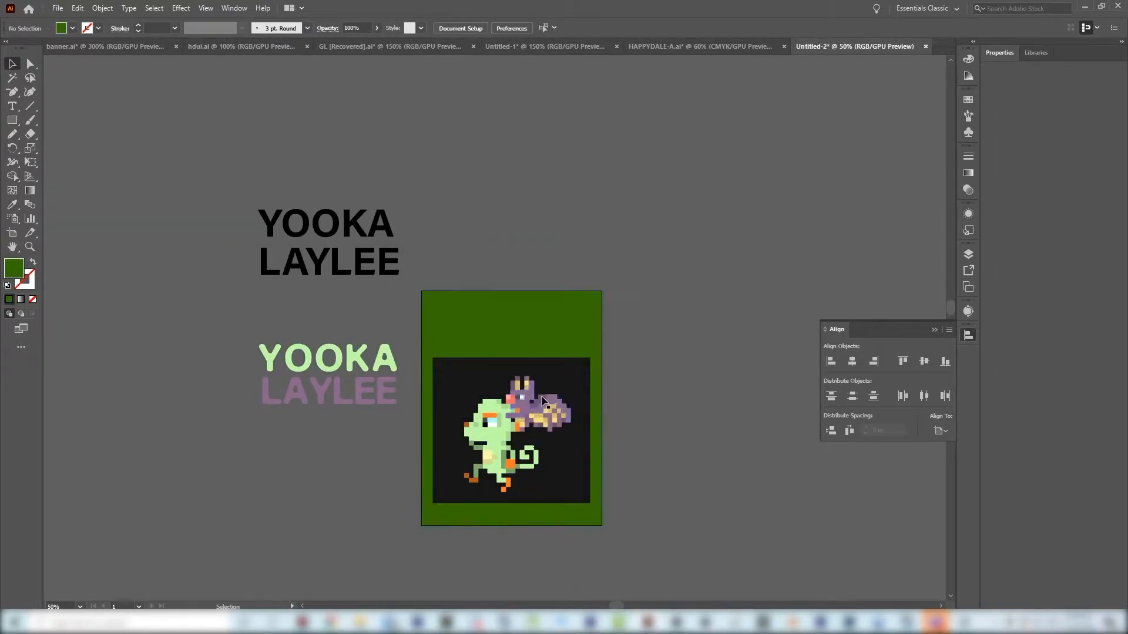
Step: Place the coloured YOOKA LAYLEE title on the artboard above the chameleon picture and scale it down
scroll(633, 421, "up", 1)
left_click(305, 385)
left_click_drag(305, 384, 552, 320)
left_click_drag(566, 255, 545, 262)
left_click(651, 306)
left_click(532, 306)
Step: Shrink the chameleon and bat picture inside the green cover and reposition the title above it
left_click(519, 361)
left_click_drag(576, 337, 560, 352)
left_click_drag(538, 371, 537, 381)
left_click_drag(526, 303, 526, 327)
left_click_drag(545, 285, 531, 291)
left_click_drag(526, 304, 525, 312)
left_click(636, 346)
Step: Enlarge the YOOKA LAYLEE title slightly above the picture
scroll(635, 347, "up", 1)
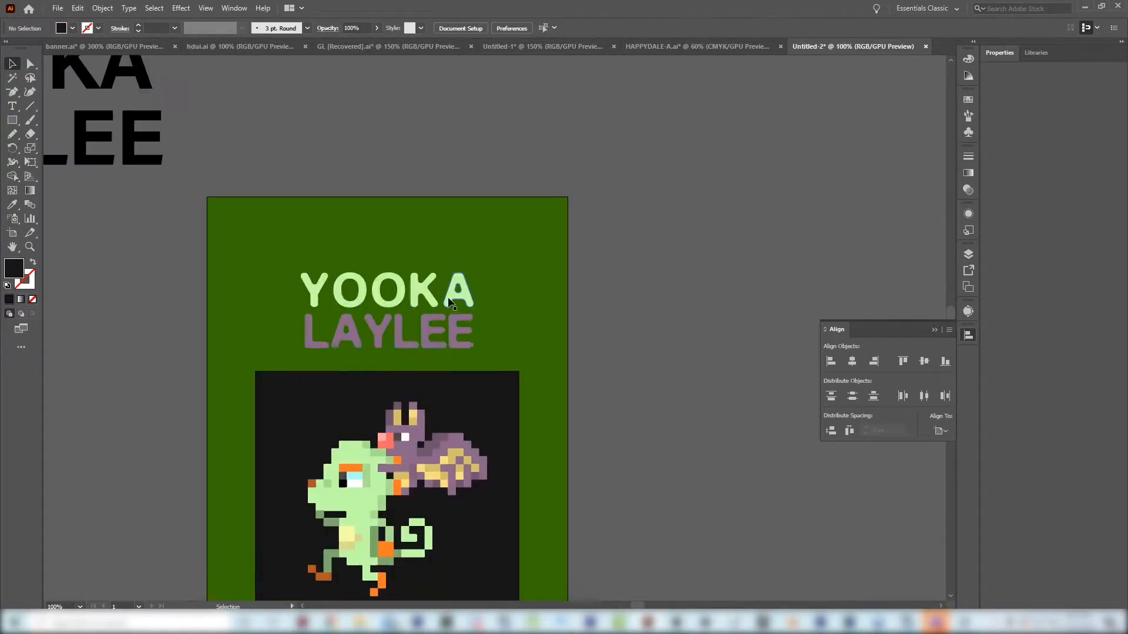
left_click(463, 320)
left_click_drag(471, 271, 490, 264)
left_click(731, 252)
Step: Add the white text "playtonic" centred above the YOOKA LAYLEE title
scroll(731, 251, "down", 1)
key("t")
left_click(168, 326)
type("playtonic")
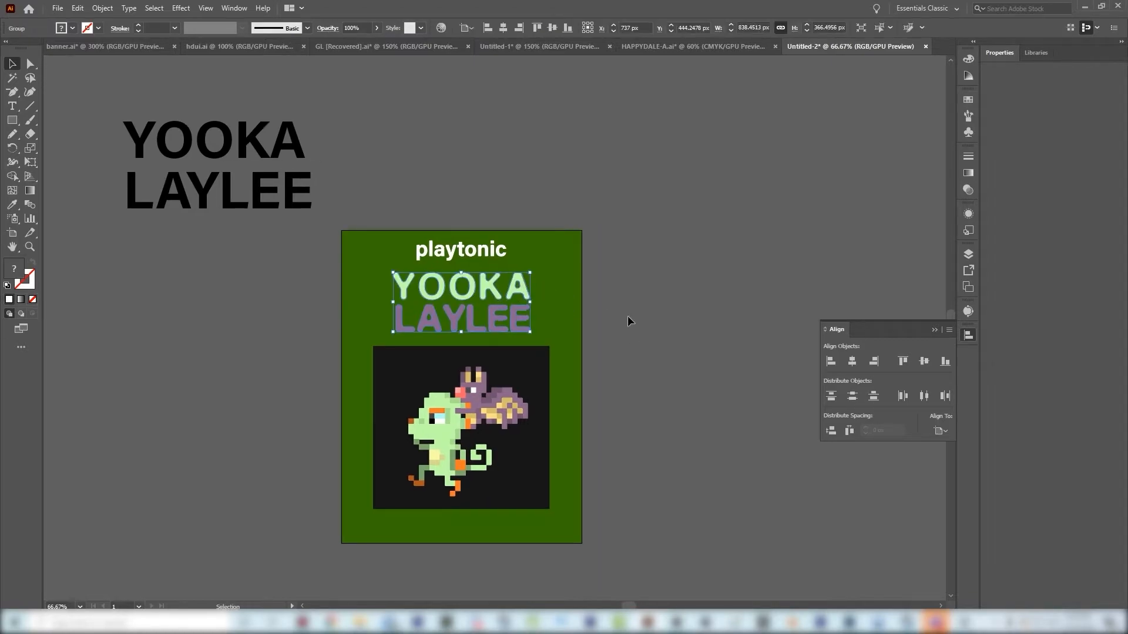
left_click(628, 316)
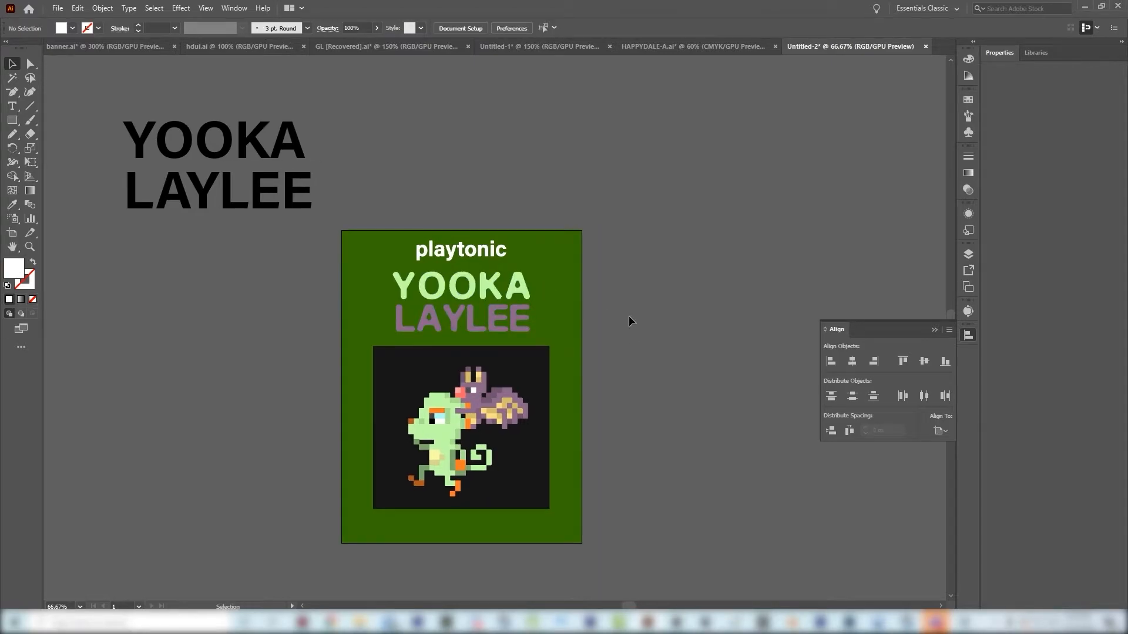
left_click_drag(12, 120, 56, 163)
left_click(108, 319)
key("Tab")
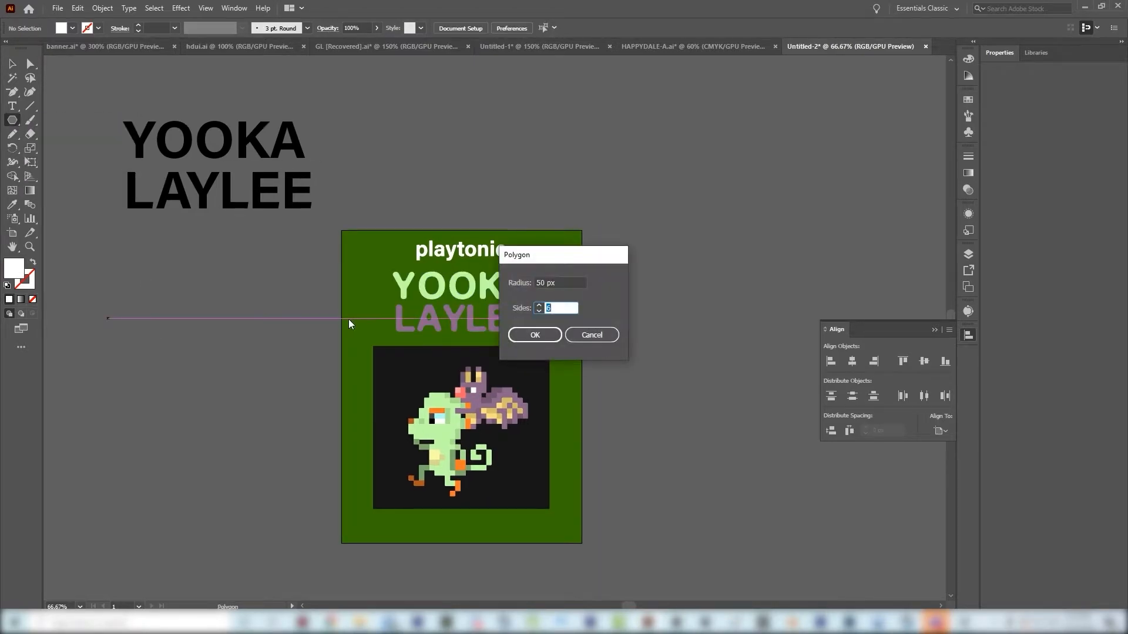
type("3")
key("Return")
left_click_drag(122, 308, 521, 544)
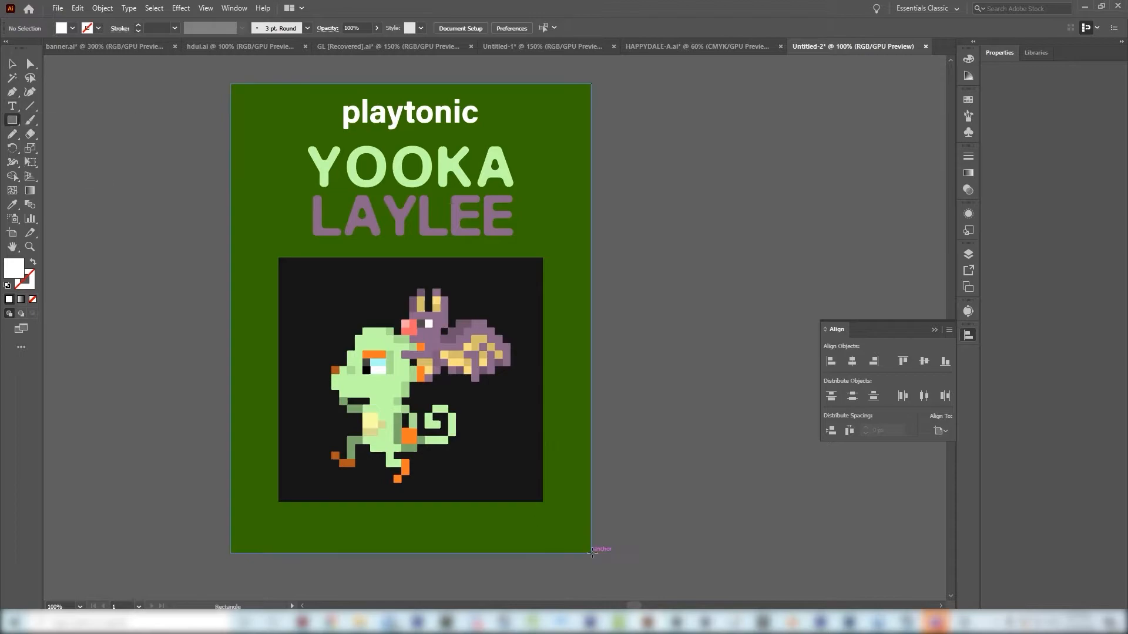
Step: Draw a square in the artboard's lower-right corner, delete its inner anchor point to leave a triangle, and fill it salmon pink
mouse_move(592, 553)
left_mouse_down()
mouse_move(461, 423)
mouse_move(441, 377)
mouse_move(409, 371)
mouse_move(438, 401)
left_mouse_up()
key("minus")
left_click(460, 421)
key("v")
double_click(14, 268)
key("ctrl+v")
key("Return")
Step: Paste a copy of the triangle behind it as a larger light blue stripe
key("ctrl+c")
key("ctrl+b")
left_click(968, 254)
left_click(852, 267)
double_click(14, 269)
key("ctrl+v")
key("Return")
left_click_drag(899, 279, 899, 297)
Step: Paste another copy of the corner triangle in front, scale it down and fill it pale yellow
key("ctrl+c")
key("ctrl+f")
left_click_drag(438, 401, 486, 449)
double_click(14, 268)
key("ctrl+v")
key("Return")
left_click(72, 114)
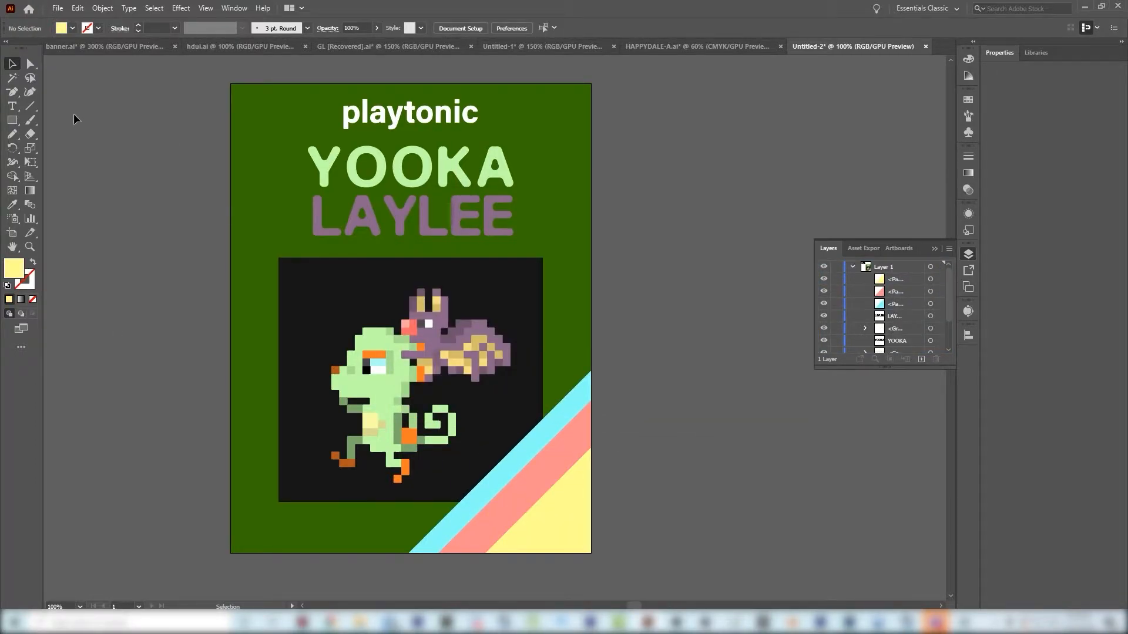
Step: Duplicate the chameleon and bat picture with its dark background onto the empty area beside the artboard
left_click_drag(384, 411, 716, 412)
key("i")
left_click(312, 305)
left_click(13, 64)
left_click(721, 259)
left_click_drag(721, 259, 549, 234)
left_click(353, 265)
left_click(288, 329, "shift")
left_click(635, 329)
key("Delete")
left_click_drag(288, 329, 684, 329)
left_click(684, 329)
Step: Open the Pathfinder panel and dock it with the collapsed panels
left_click(969, 272)
left_click(234, 8)
left_click(292, 411)
left_click_drag(453, 74, 968, 359)
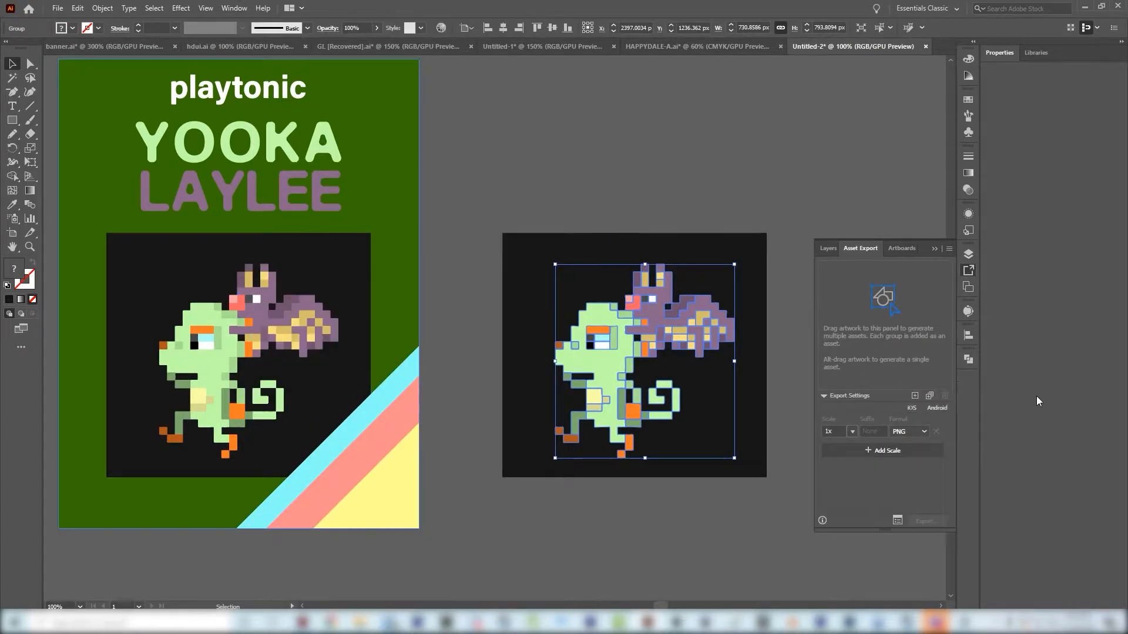
left_click(968, 359)
Step: Unite the copied characters into a single near-black silhouette and delete the copy's background
left_click(831, 385)
double_click(14, 268)
left_click_drag(652, 333, 652, 328)
left_click(735, 431)
key("Delete")
Step: Draw a rectangle around the silhouette, arrange it behind and group the two
key("m")
mouse_move(518, 237)
left_mouse_down()
mouse_move(774, 439)
mouse_move(762, 439)
left_mouse_up()
key("v")
right_click(578, 320)
left_click(741, 571)
left_click(723, 315)
left_click(713, 277, "shift")
key("ctrl+g")
Step: Scale the silhouette group down to logo size and move it to the cover's striped corner
left_click_drag(763, 235, 681, 319)
left_click_drag(671, 373, 407, 506)
left_click_drag(338, 452, 400, 508)
left_click(604, 512)
left_click_drag(527, 497, 635, 464)
left_click_drag(502, 471, 642, 414)
Step: Ungroup the small logo and delete the rectangle behind the silhouette
key("ctrl+shift+g")
left_click(623, 493)
key("Delete")
Step: Position the small black silhouette inside the pale yellow corner triangle, nudging it up and toward the outer edge
left_click_drag(643, 415, 494, 479)
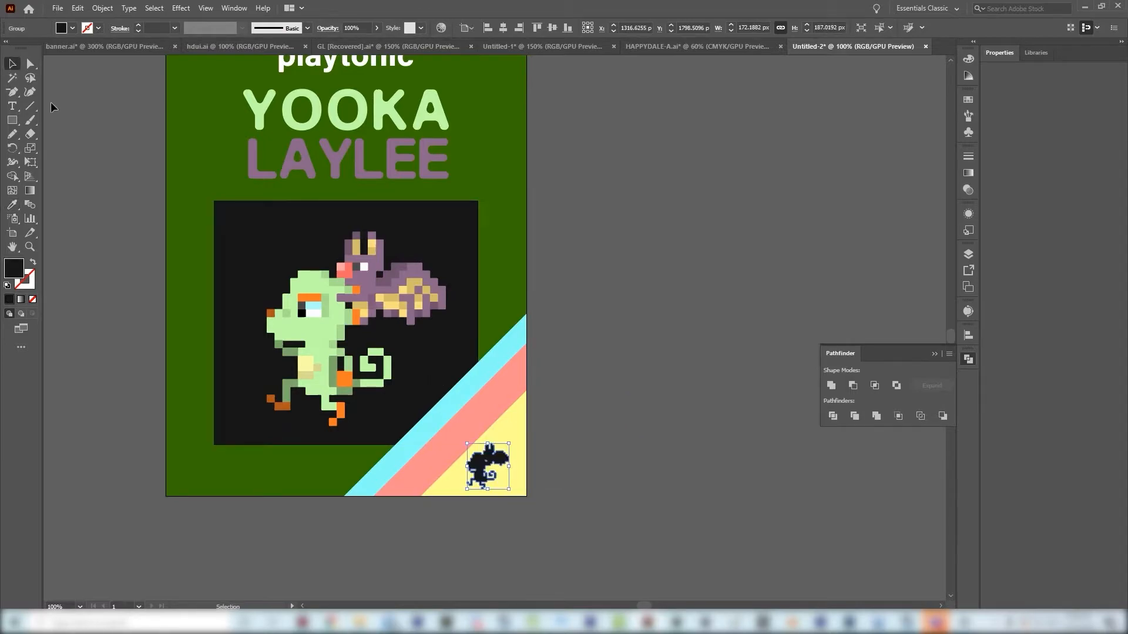
key("shift+Up")
key("shift+Up")
key("shift+Up")
key("shift+Up")
key("shift+Up")
key("shift+Up")
key("shift+Right")
left_click(552, 487)
Step: Add the text "ACTION" on the empty area beside the artboard
key("t")
left_click(663, 353)
type("ACTION")
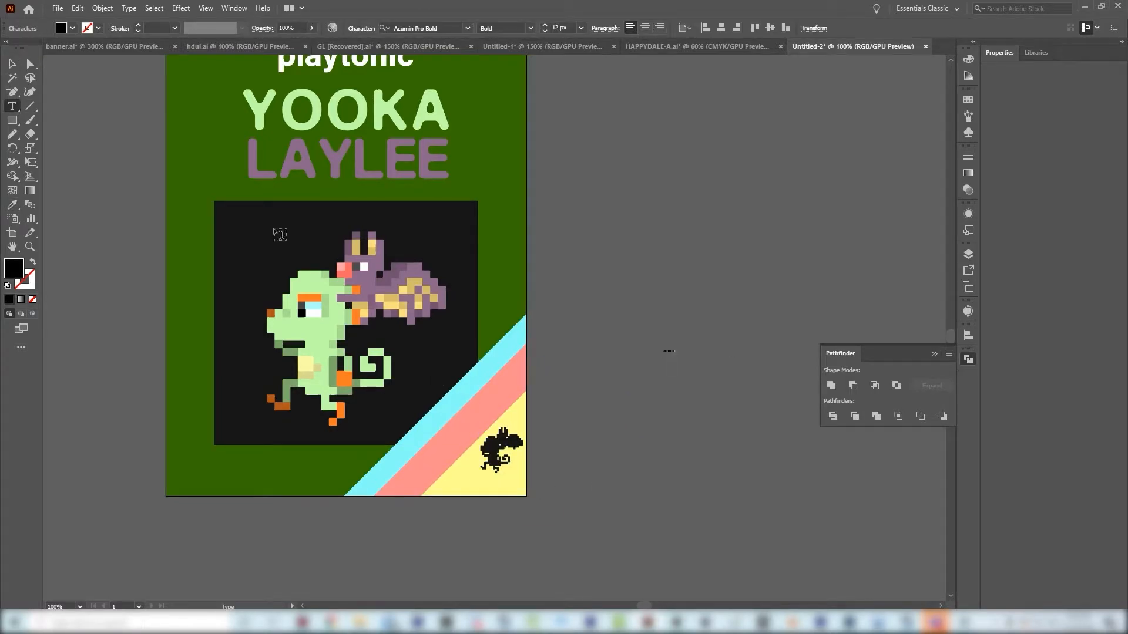
Step: Set the "ACTION" text in Bree Serif Bold Italic and move it into the striped corner beneath the small silhouette
left_click(467, 28)
left_click(484, 104)
key("i")
left_click(354, 62)
key("v")
left_click_drag(613, 469, 496, 495)
Step: Fill the "ACTION" lettering with a very pale cream color
key("i")
left_click(500, 449)
left_click(12, 64)
scroll(346, 300, "up", 1)
double_click(13, 268)
left_click(578, 357)
left_click(423, 231)
key("Return")
Step: Convert the "ACTION" text to outlines and make a slightly offset copy filled with the silhouette's black as a shadow
left_click(968, 254)
left_click_drag(509, 531, 506, 532)
key("ctrl+shift+o")
key("i")
left_click(500, 491)
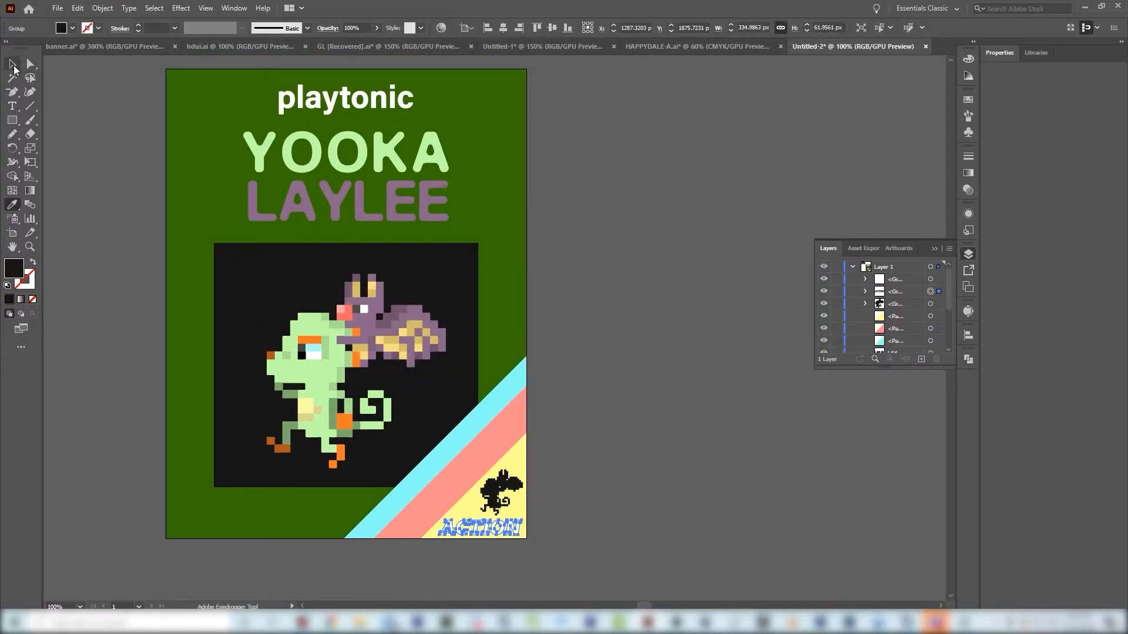
Step: Recolor the pale yellow corner triangle dark blue, 234E7C
left_click(590, 414)
left_click(930, 279)
left_click(650, 431)
left_click(507, 527)
left_click(470, 505)
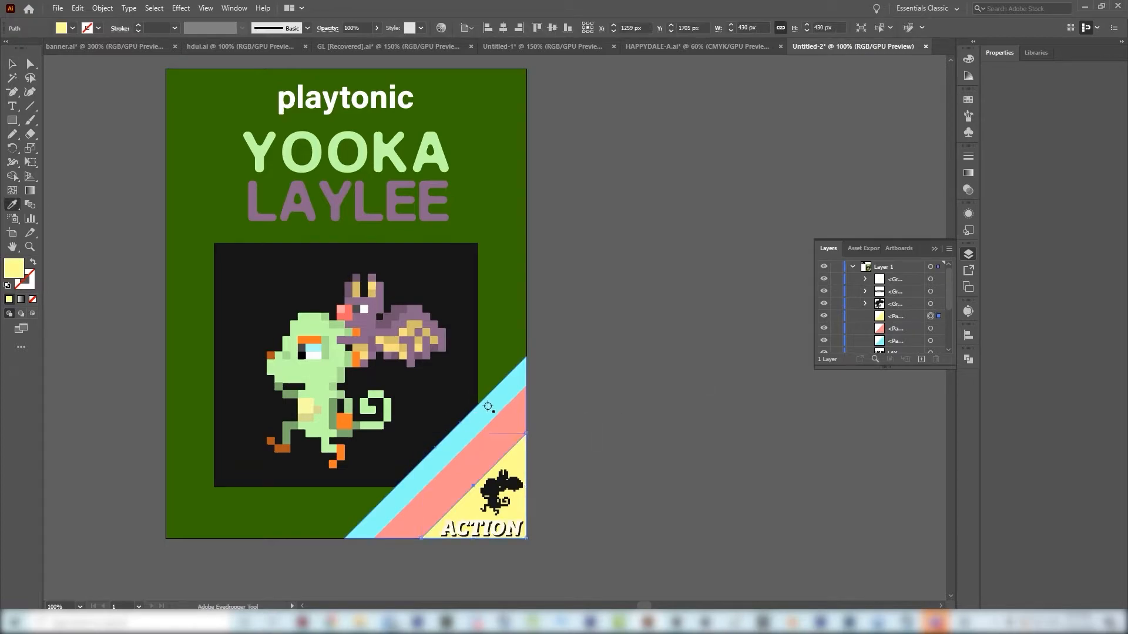
key("i")
left_click(478, 421)
double_click(13, 268)
left_click(578, 294)
left_click(457, 290)
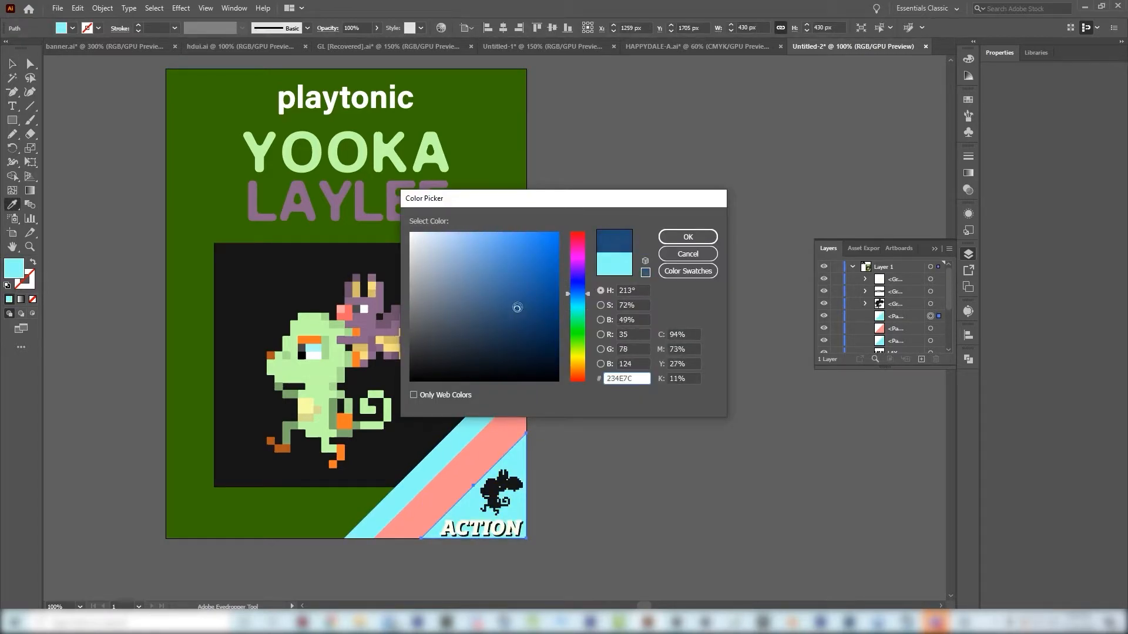
key("Return")
Step: Match the playtonic text and the small silhouette to the cream color of the "ACTION" lettering
left_click(364, 105, "ctrl")
left_click(479, 526)
left_click(498, 490, "ctrl")
left_click(479, 525)
Step: Delete the black shadow copy behind the "ACTION" lettering
key("v")
left_click(937, 293)
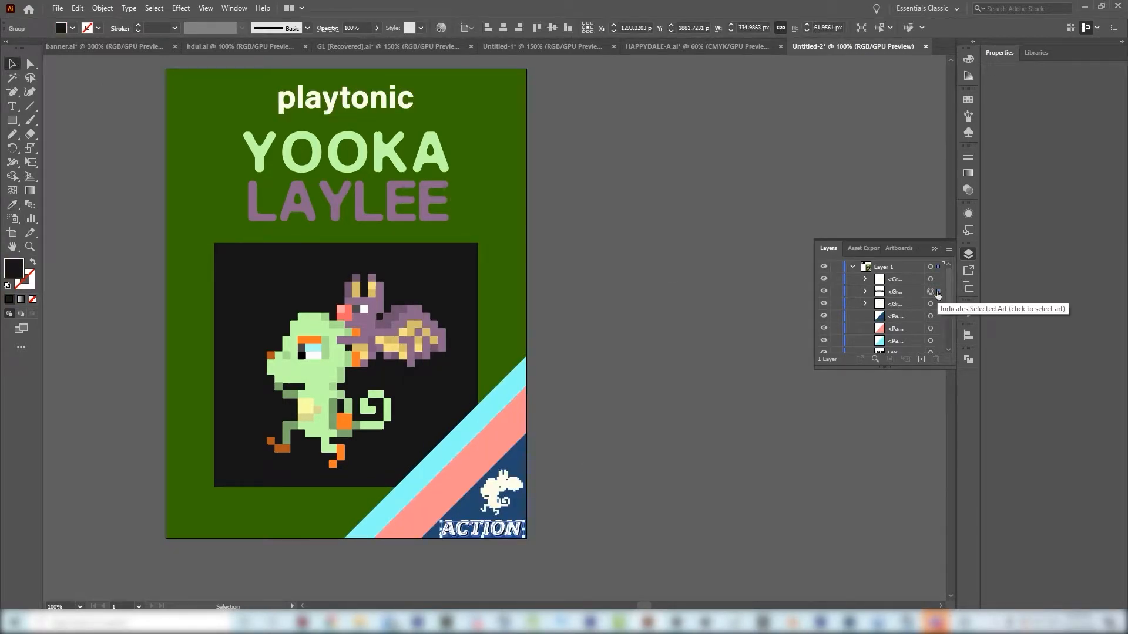
left_click(717, 343)
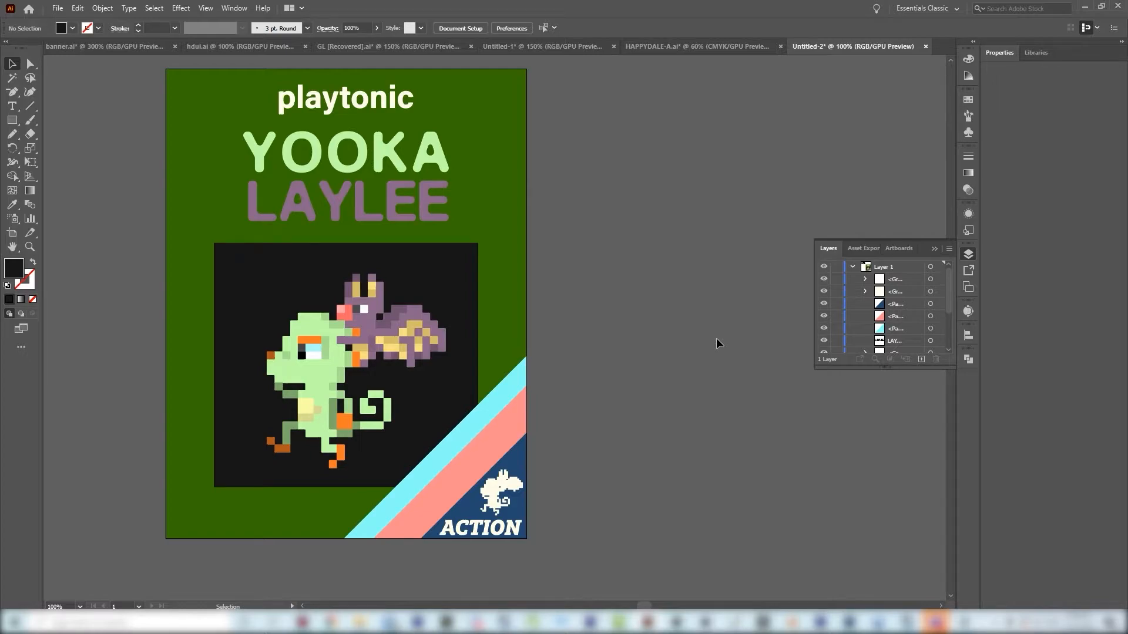
Step: Add the text "FIND THE PAGES!" on the empty area beside the artboard
key("t")
left_click(580, 251)
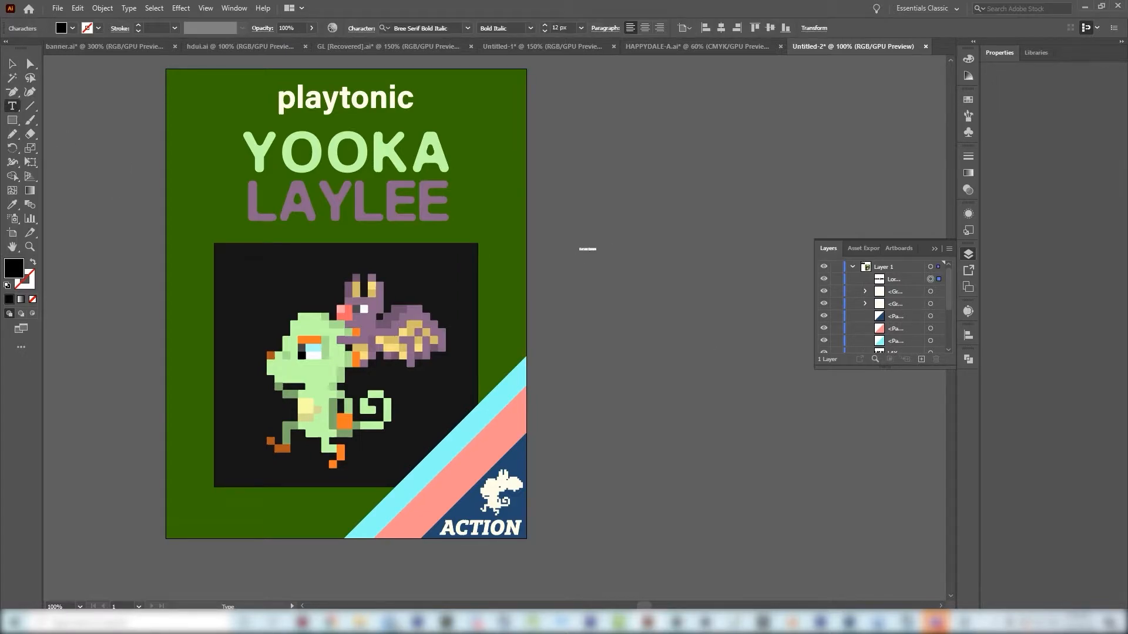
key("BackSpace")
type("FIND THE PAGES!")
key("Escape")
Step: Enlarge the new text, match it to the cream of the playtonic text, and rotate it onto the pink stripe
left_click_drag(602, 246, 752, 229)
key("i")
left_click(352, 100)
left_click_drag(667, 241, 477, 486)
left_click(12, 64)
left_click_drag(564, 471, 524, 414)
Step: Retype the pink stripe's text as "Find the PAGES!"
double_click(501, 457)
key("ctrl+a")
type("Fin")
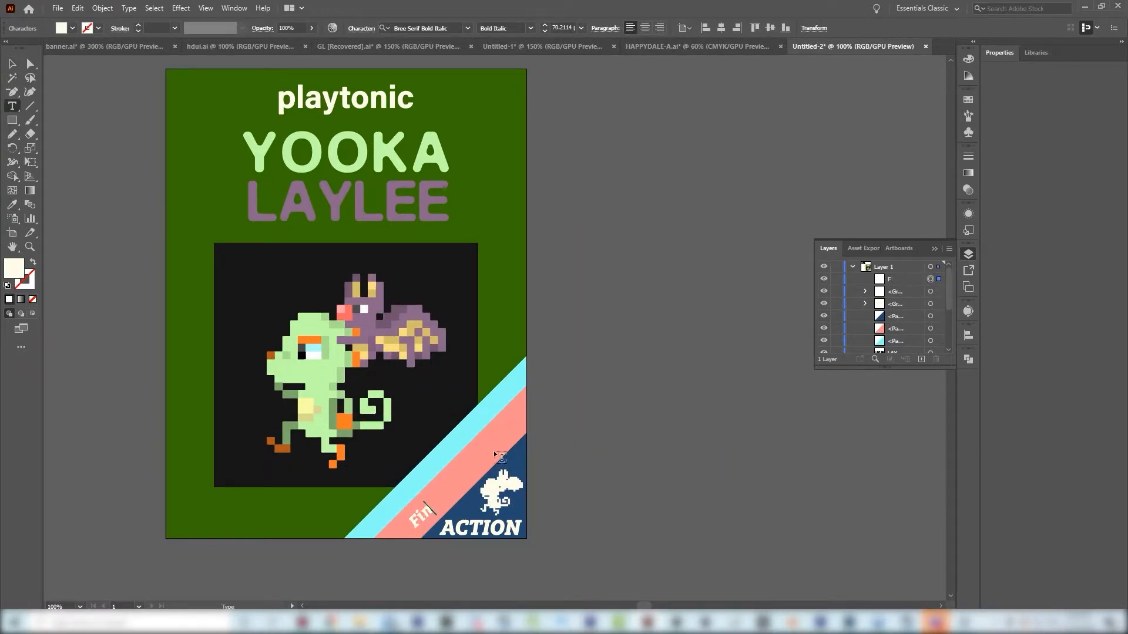
left_click(11, 65)
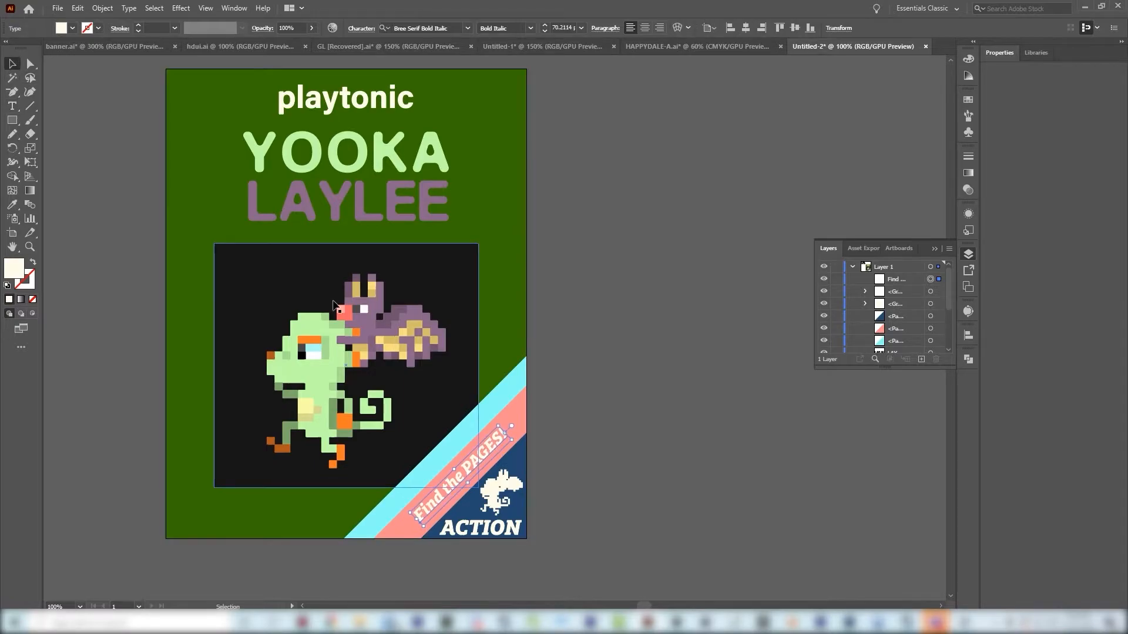
Step: Center-align the "Find the PAGES!" text, nudge it along the stripe, and set its tracking to 110
left_click(645, 28)
key("Left")
key("Left")
left_click(234, 7)
mouse_move(282, 551)
left_click(544, 474)
left_click(504, 149)
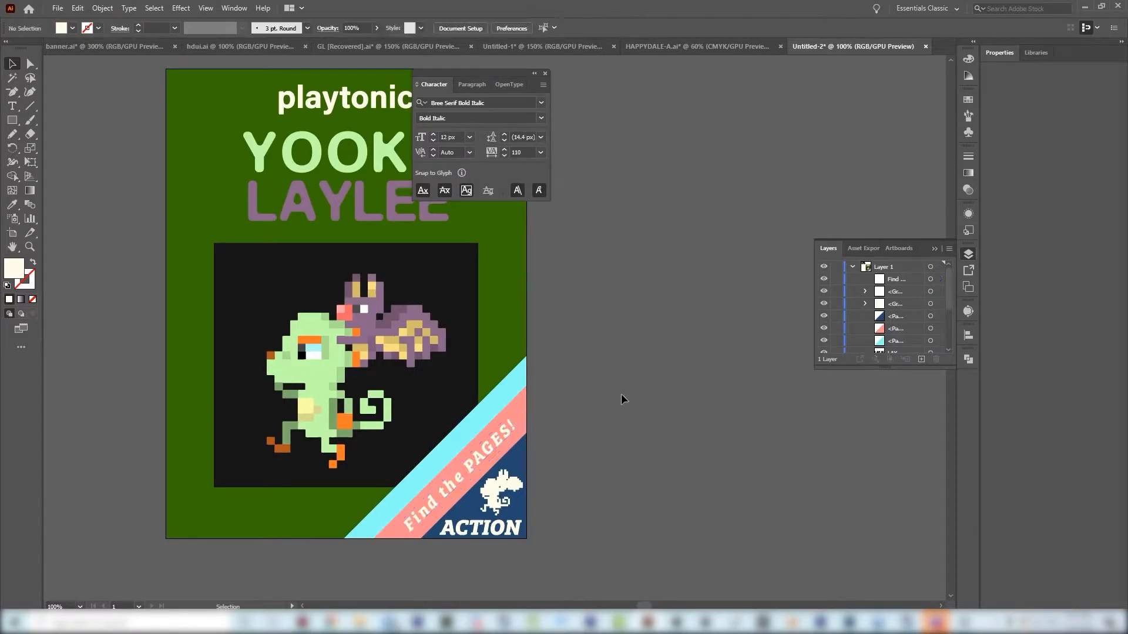
Step: Recolor the light blue stripe golden yellow
left_click(651, 426)
left_click(505, 392)
scroll(901, 305, "down", 1)
double_click(21, 272)
left_click(577, 356)
left_click_drag(577, 357, 578, 363)
left_click(462, 232)
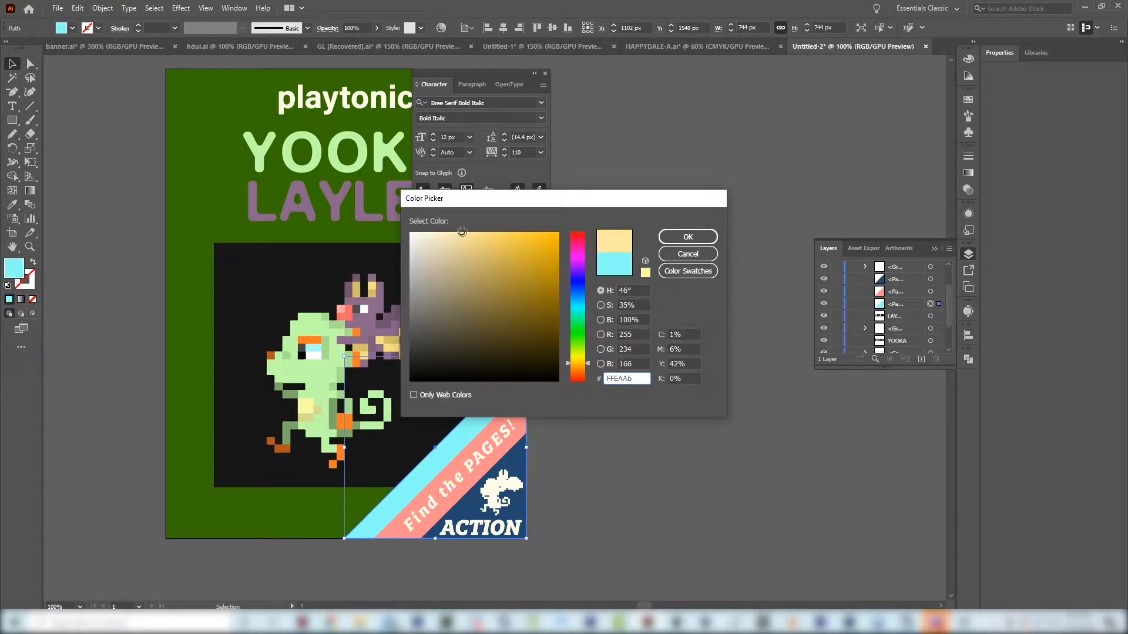
left_click(688, 237)
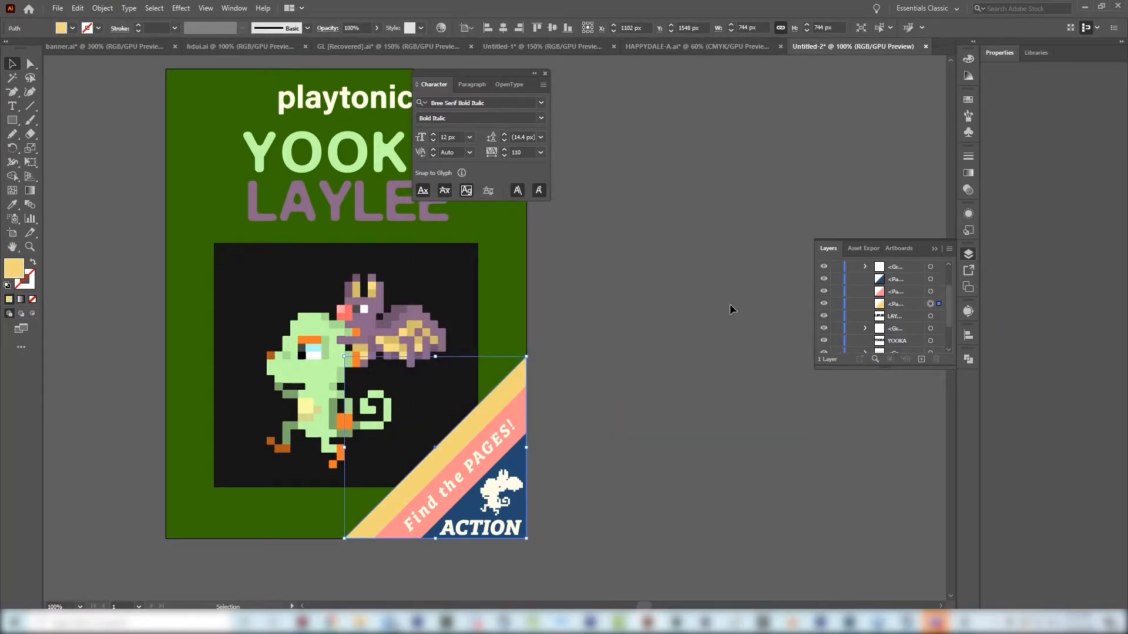
Step: Copy the slanted text onto the golden stripe and change the copy to "From the makers of Banjo & Kazooie"
left_click_drag(485, 453, 467, 433, "alt")
double_click(467, 434)
key("Escape")
type("From the makers of Banjo & Kazooie")
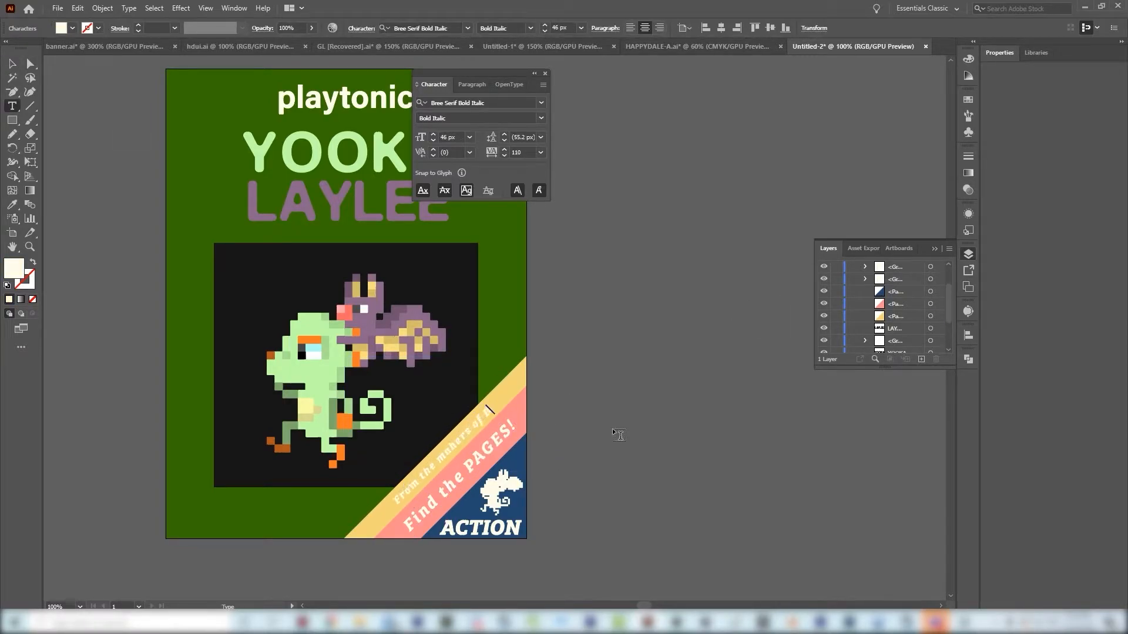
Step: Set the golden stripe's text to 40 px and nudge it so it sits centered within the stripe
left_click(545, 31)
left_click(545, 32)
left_click(545, 31)
left_click(544, 32)
key("Escape")
scroll(507, 396, "up", 3)
left_click_drag(514, 356, 512, 353)
left_click(689, 245)
scroll(689, 245, "down", 2)
left_click_drag(547, 367, 549, 370)
left_click(701, 375)
Step: Adjust the corners of the black panel behind the characters slightly with the Direct Selection tool
scroll(702, 374, "down", 2)
left_click_drag(734, 322, 658, 401)
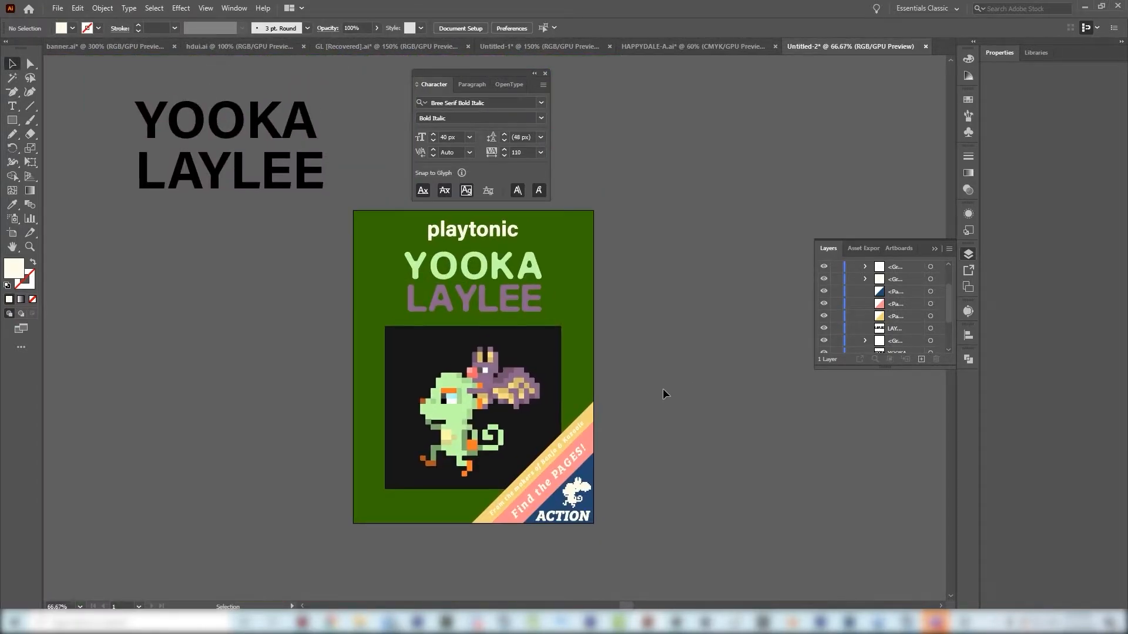
key("a")
left_click(552, 345)
scroll(524, 332, "up", 4)
left_click_drag(689, 316, 689, 316)
scroll(687, 317, "down", 3)
scroll(453, 317, "up", 3)
left_click_drag(378, 317, 376, 315)
scroll(376, 314, "down", 3)
left_click_drag(548, 411, 697, 420)
Step: Duplicate the green background rectangle and fill the copy with a vertical white-to-black gradient
scroll(697, 421, "down", 1)
left_click(587, 370)
left_click(921, 359)
key("period")
key("g")
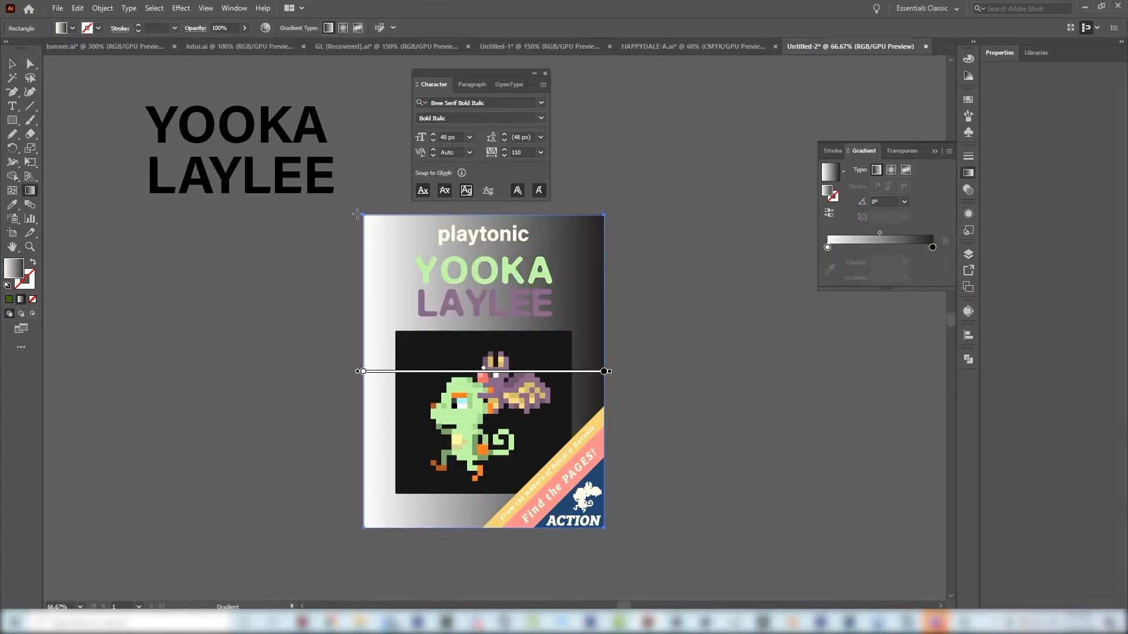
left_click_drag(484, 216, 483, 526)
Step: Blend the gradient rectangle in Overlay mode at 10% opacity
key("v")
left_click(893, 150)
left_click(850, 169)
left_click(850, 281)
left_click_drag(939, 169, 898, 186)
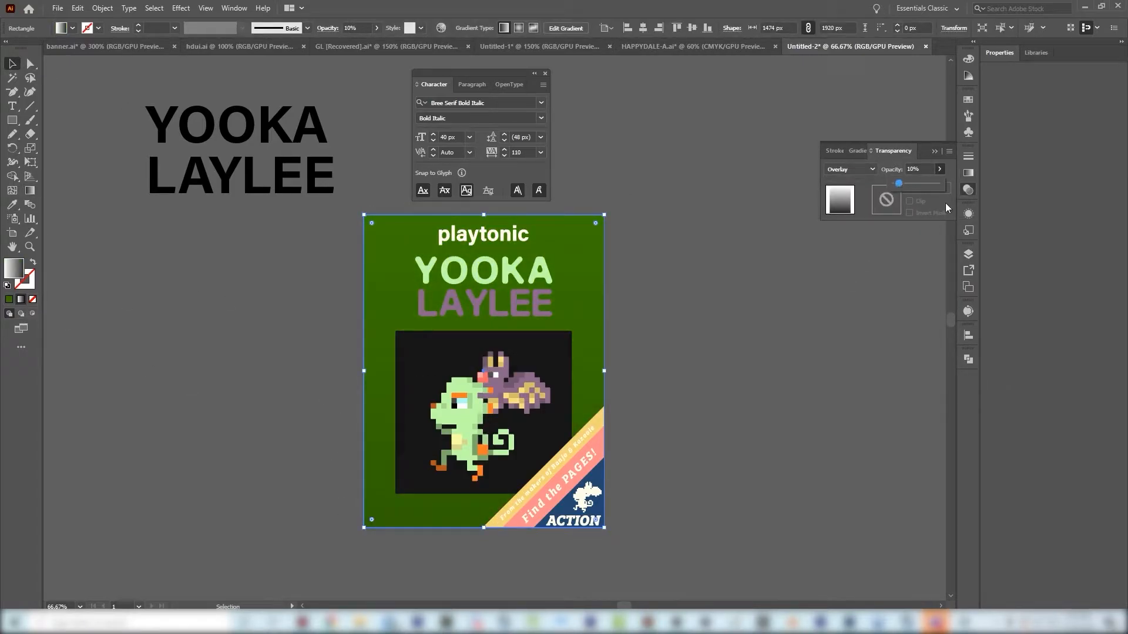
Step: Bring the gradient rectangle to the front of the layer and lock it
left_click(967, 254)
scroll(895, 300, "down", 3)
scroll(895, 301, "up", 3)
key("ctrl+shift+bracketright")
key("ctrl+2")
Step: Ungroup the character artwork and bring the chameleon and bat in front of the gradient overlay
left_click(530, 421)
key("ctrl+shift+g")
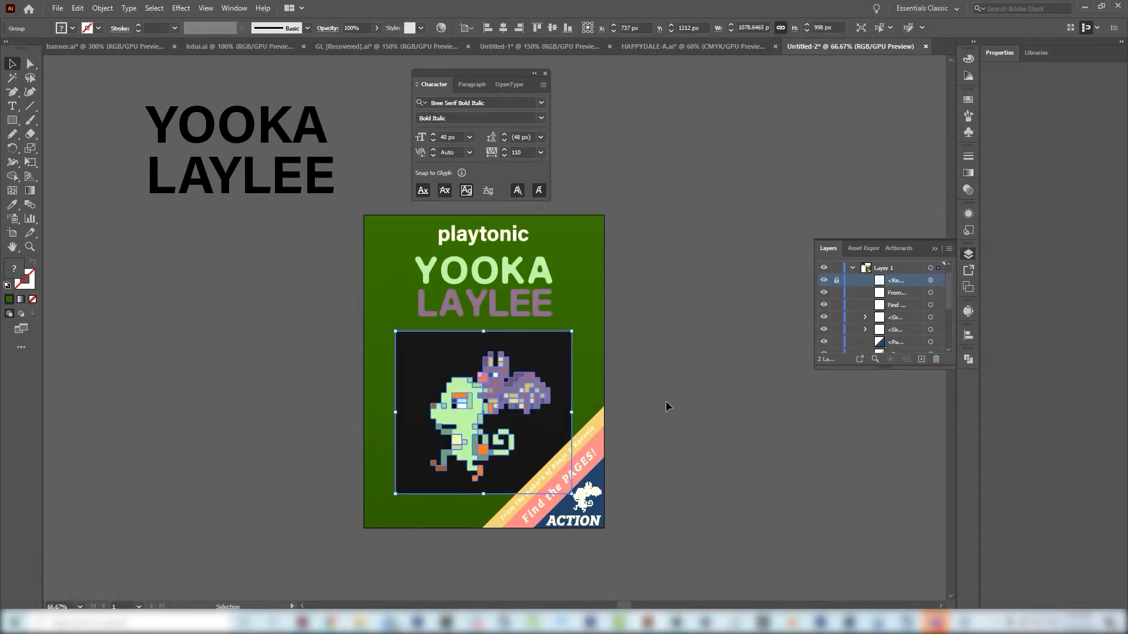
left_click(636, 403)
left_click(517, 400)
key("ctrl+shift+bracketright")
Step: Group the striped corner's lettering and logo and bring them in front of the gradient overlay
left_click(692, 337)
left_click(589, 435)
left_click(582, 521, "shift")
right_click(576, 532)
left_click(611, 382)
key("ctrl+shift+bracketright")
Step: Bring the playtonic and YOOKA LAYLEE text in front of the gradient overlay
left_click(519, 266)
left_click(500, 234, "shift")
right_click(498, 225)
left_click(655, 392)
left_click(717, 370)
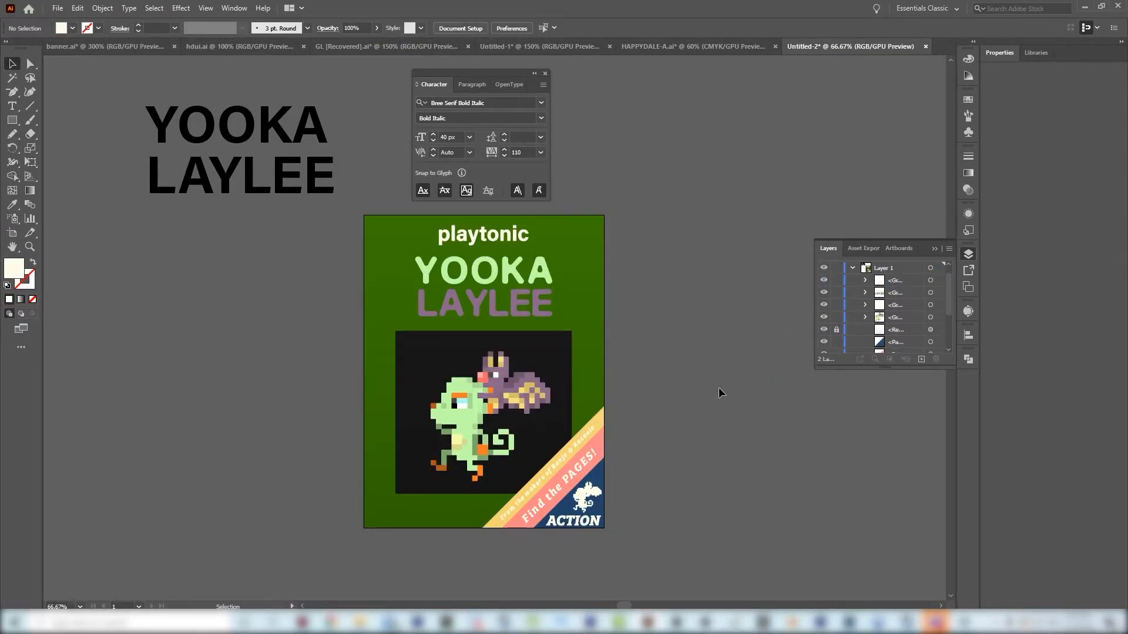
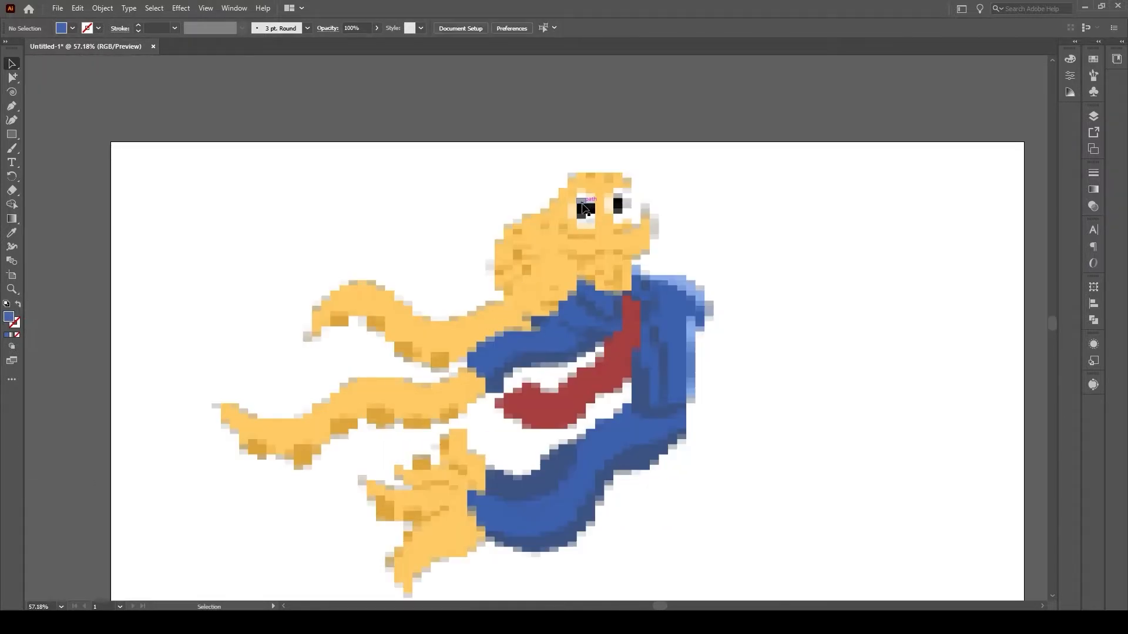
Step: Delete the large blocks of white background pixels beside and above the octopus
scroll(1032, 535, "down", 3)
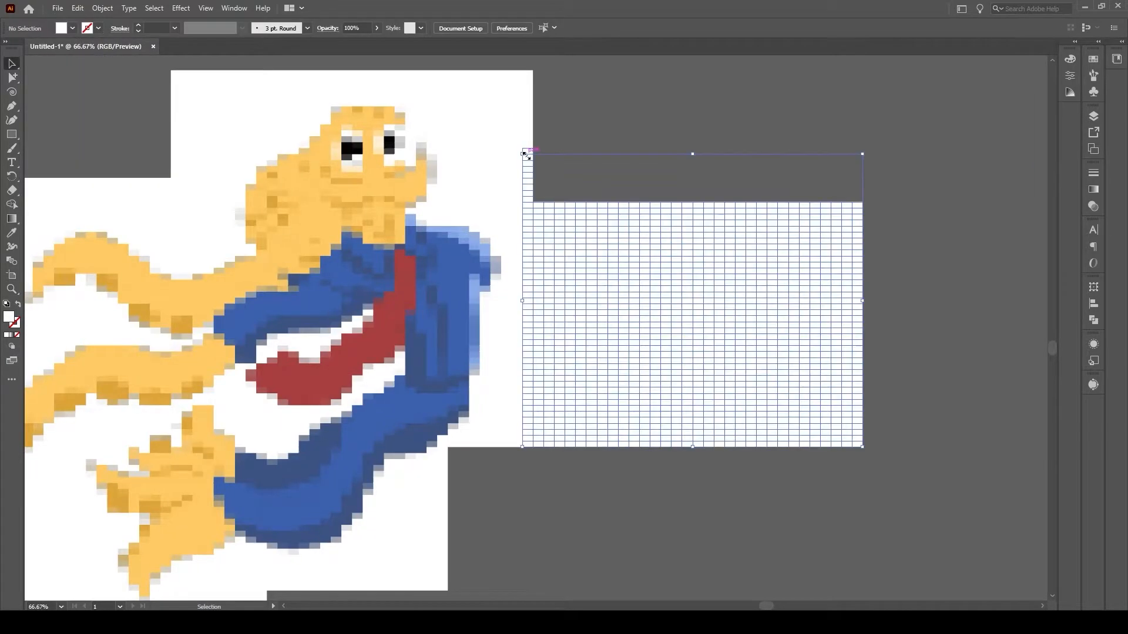
key("Delete")
left_click_drag(453, 66, 618, 228)
key("Delete")
left_click_drag(158, 63, 259, 149)
key("Delete")
left_click_drag(290, 64, 447, 109)
key("Delete")
Step: Delete the white pixels in the gap above the red tie and along the outer edge of the blue suit
left_click(304, 340)
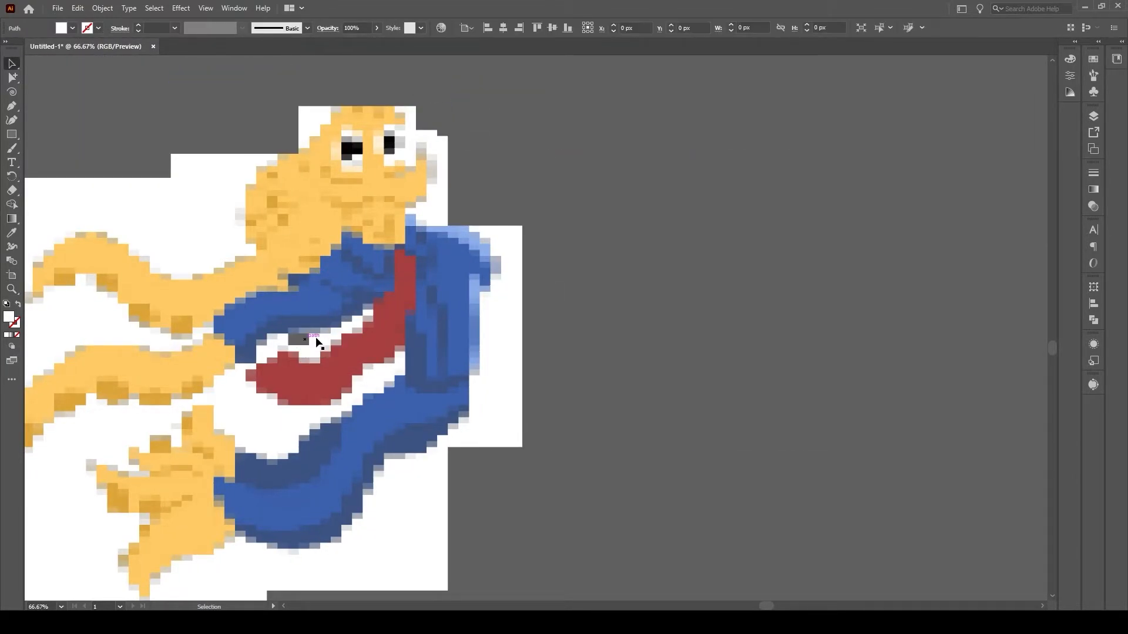
key("Delete")
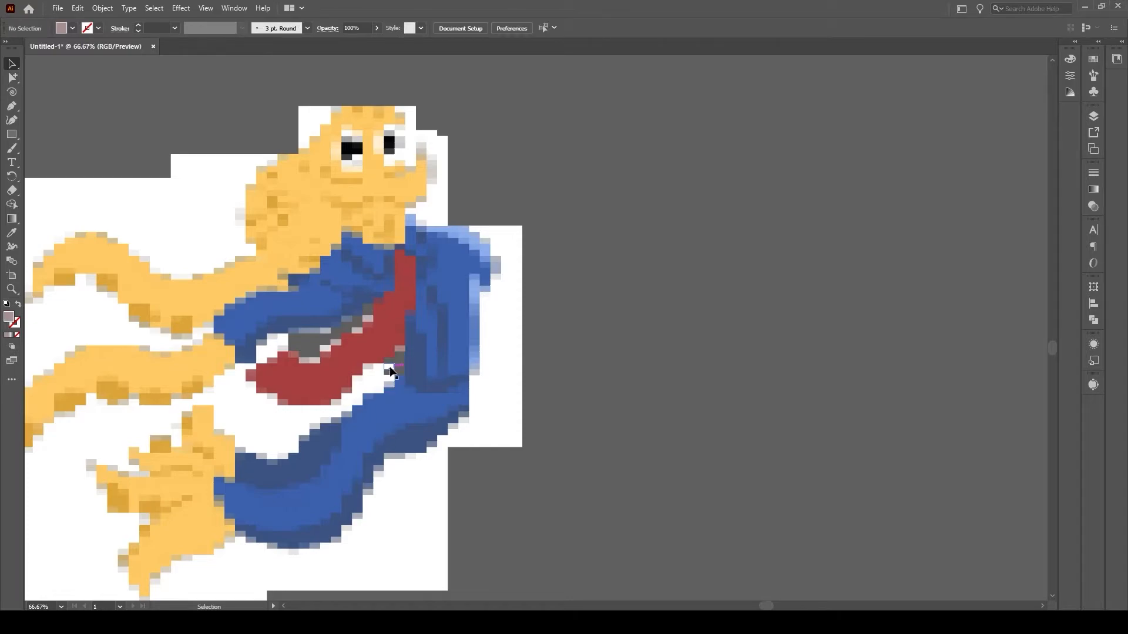
left_click_drag(490, 461, 482, 229)
key("Delete")
key("Delete")
key("Delete")
left_click_drag(447, 217, 435, 207)
key("Delete")
Step: Delete the remaining white background pixels around the octopus's head
left_click(414, 146)
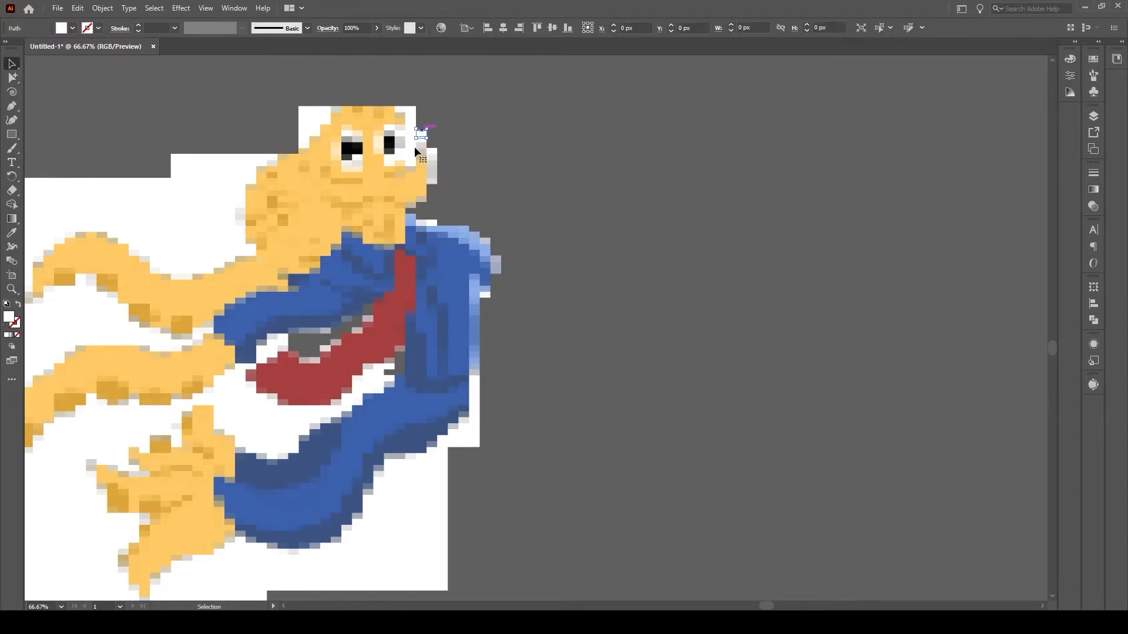
key("Delete")
left_click(411, 119)
key("Delete")
left_click(317, 118)
key("Delete")
left_click(307, 137)
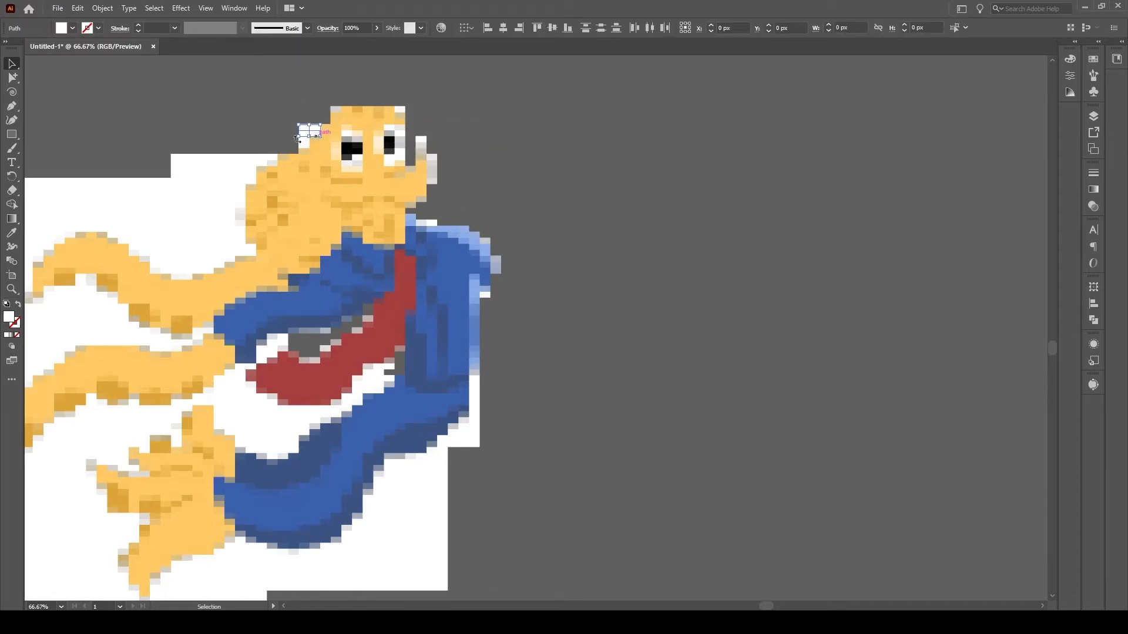
key("Delete")
Step: Delete the white background pixels behind the head and above the upper tentacle
left_click_drag(143, 205, 258, 156)
key("Delete")
key("Delete")
left_click_drag(117, 226, 238, 243)
key("Delete")
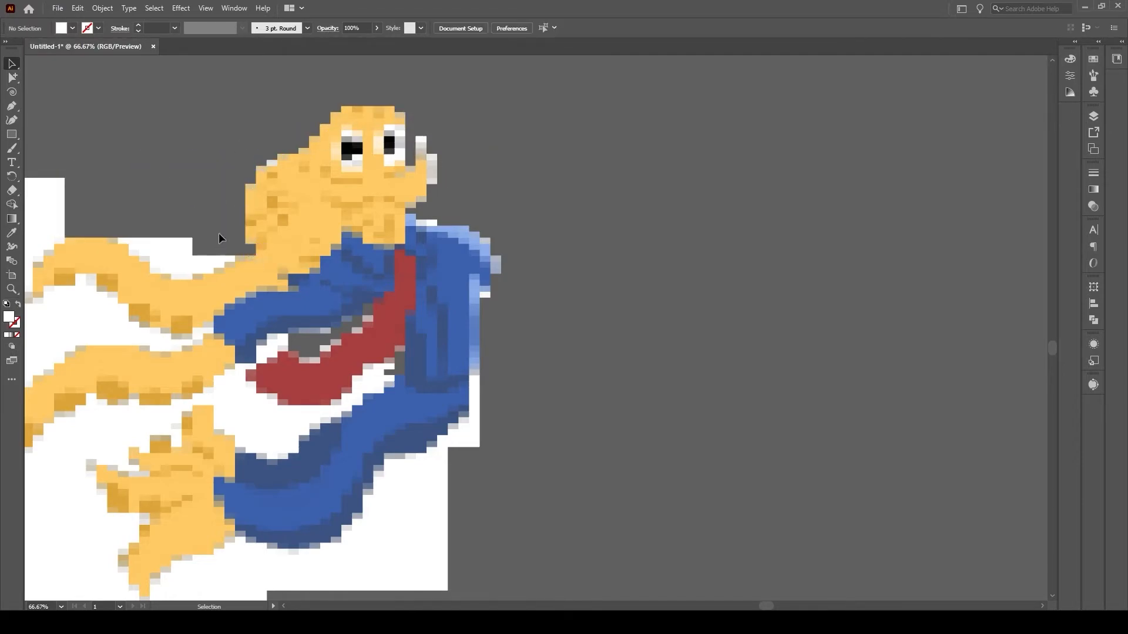
Step: Delete the white background pixels along the outer edge of the blue suit and beneath its lower sleeve
scroll(481, 232, "down", 3)
left_click_drag(499, 309, 411, 382)
key("Delete")
left_click_drag(458, 352, 386, 321)
key("Delete")
left_click_drag(487, 311, 450, 291)
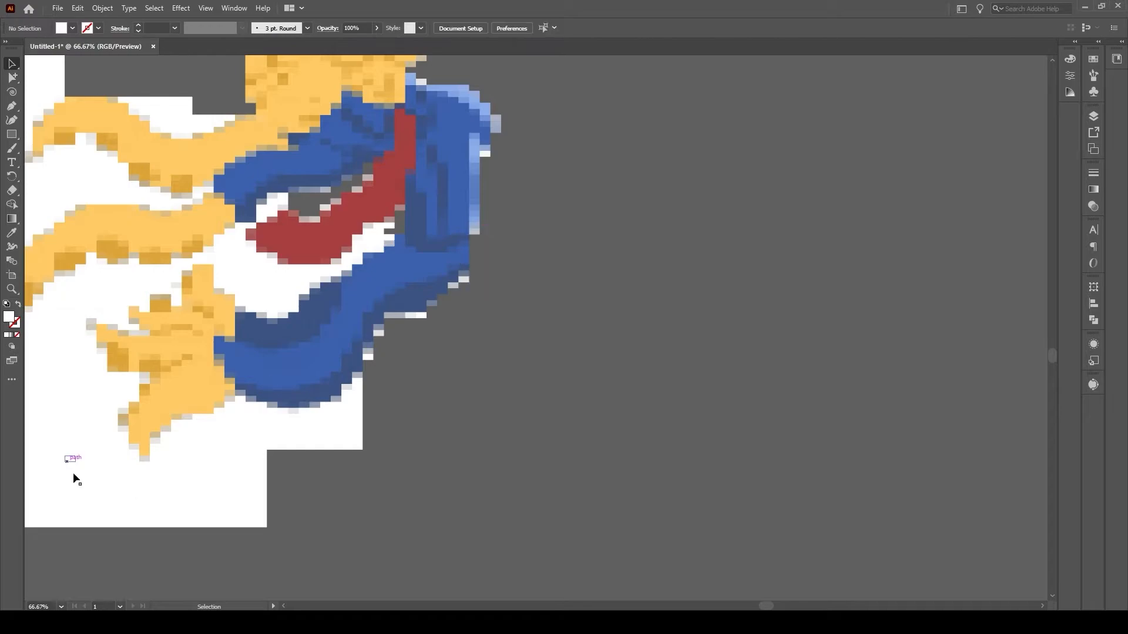
Step: Delete the large white background blocks beneath the octopus's lower tentacles
left_click_drag(282, 538, 25, 470)
key("Delete")
left_click_drag(336, 477, 170, 447)
key("Delete")
left_click_drag(379, 461, 194, 415)
key("Delete")
Step: Delete the white background block below the middle tentacle and the white pixels under its tip
left_click_drag(225, 456, 619, 532)
left_click_drag(202, 103, 321, 600)
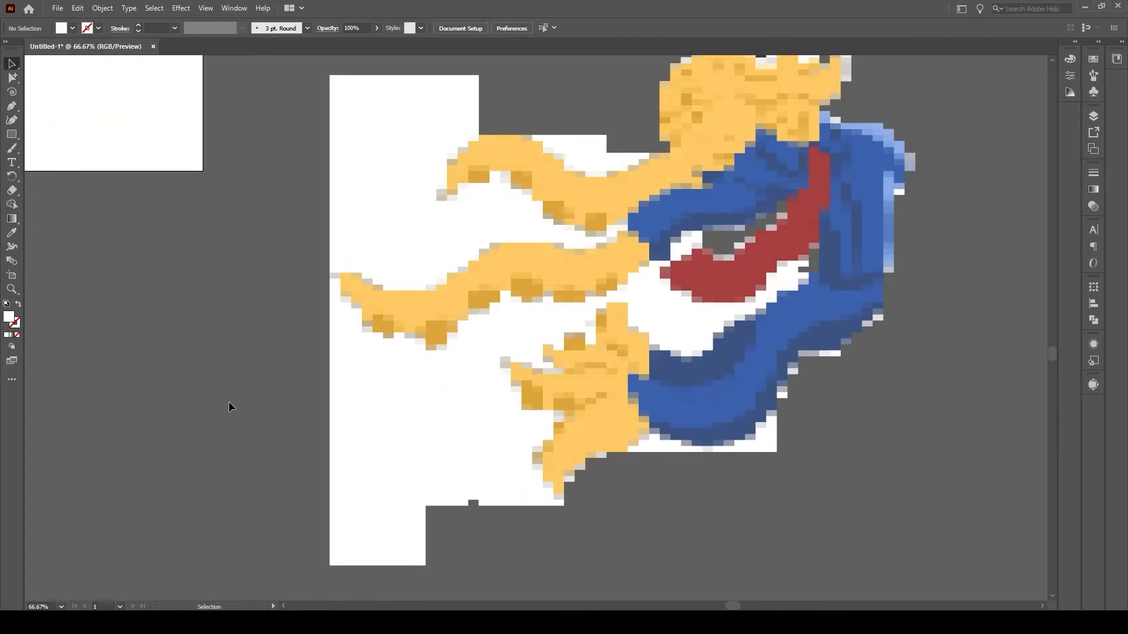
left_click_drag(228, 400, 464, 505)
key("Delete")
left_click_drag(412, 373, 441, 355)
key("Delete")
left_click(346, 301)
key("Delete")
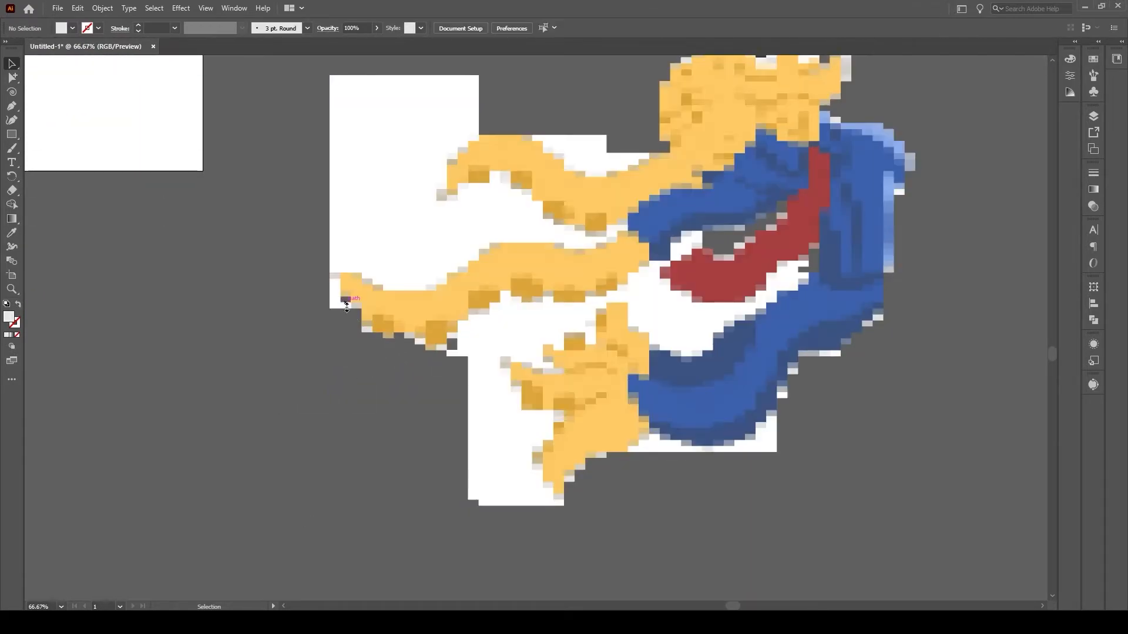
Step: Delete the large white background block above the middle tentacle's tip, up to the end of the upper tentacle
left_click(329, 282)
left_click(433, 204, "shift")
left_click(414, 263, "shift")
key("Delete")
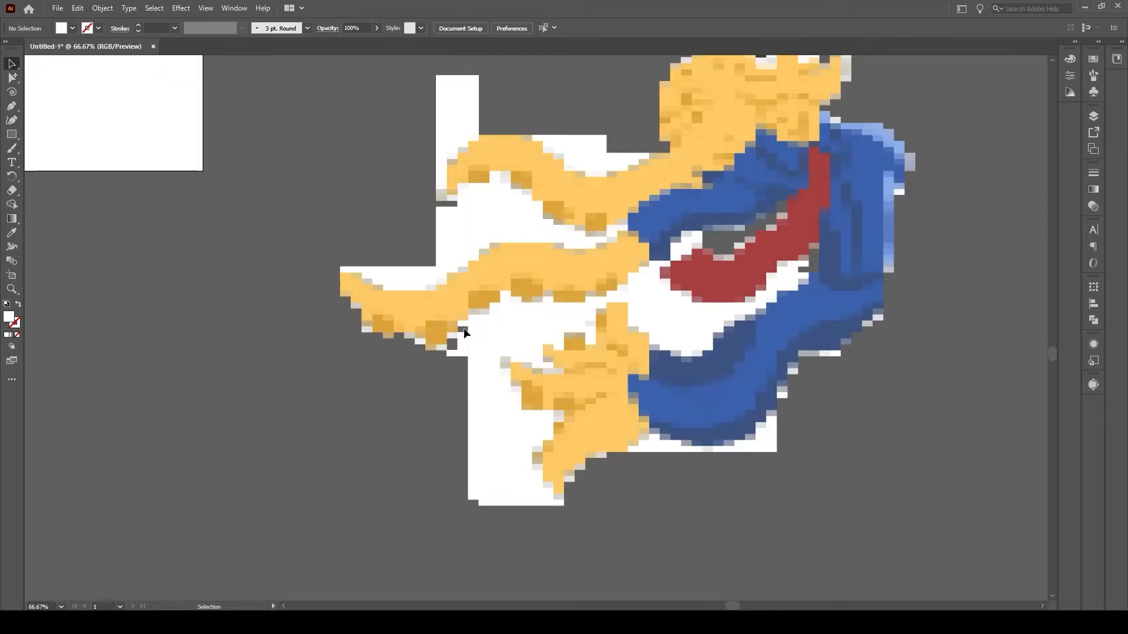
Step: Delete the white background pixels beside the lower tentacles and just below the middle tentacle
left_click(483, 411)
key("Delete")
left_click(509, 467)
key("Delete")
left_click(529, 491)
key("Delete")
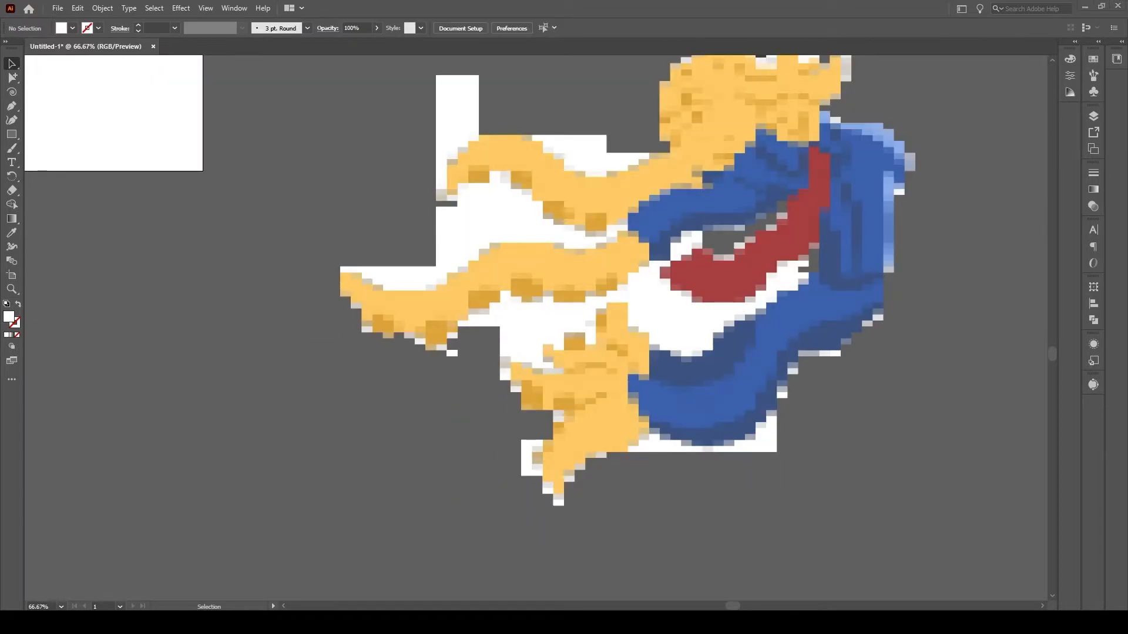
Step: Delete the white background pixels directly above the outer half of the middle tentacle
left_click_drag(486, 246, 487, 249)
key("Delete")
left_click(422, 284)
key("Delete")
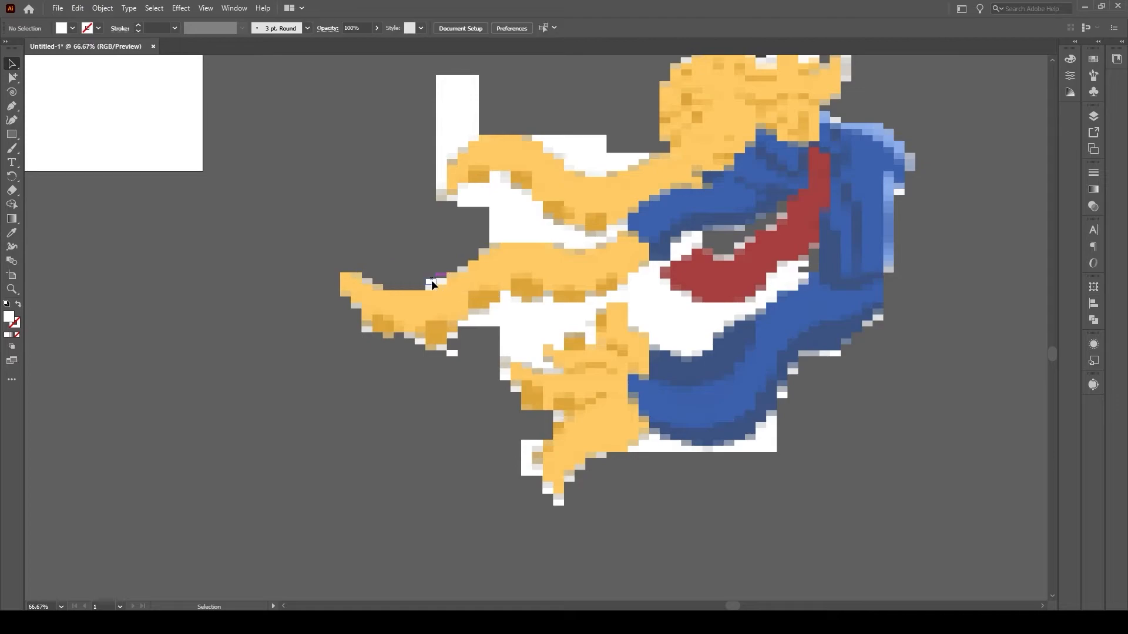
Step: Delete the white pixels above the upper tentacle and in the gap between the red tie and lower sleeve
left_click(454, 117)
key("Delete")
left_click_drag(567, 131, 621, 154)
key("Delete")
key("Delete")
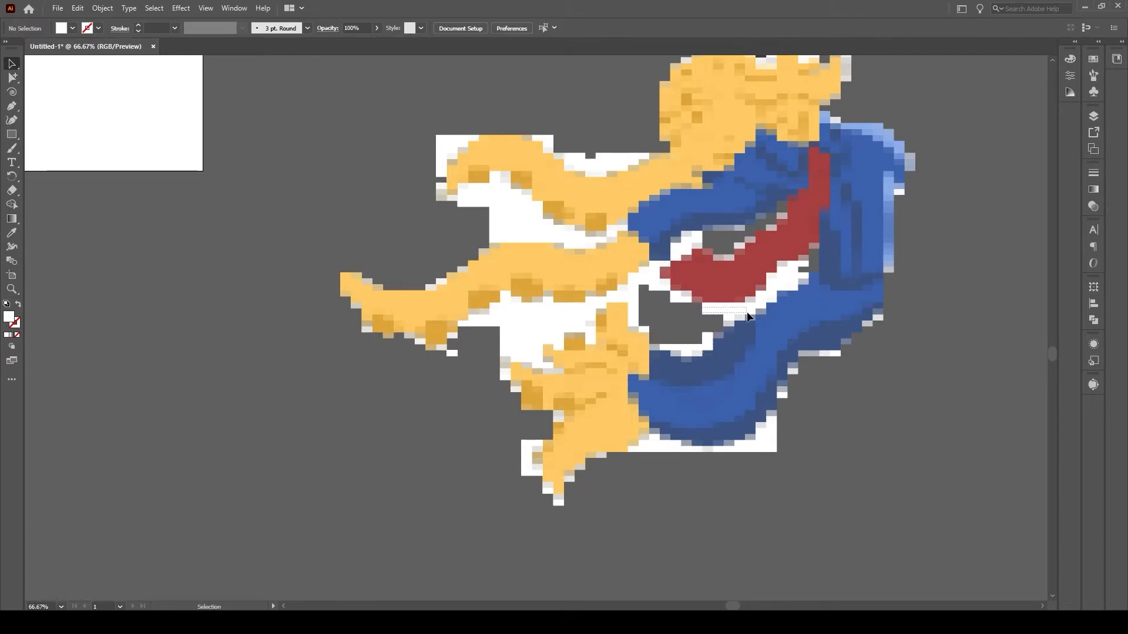
Step: Delete the white background pixels under the lower blue sleeve and around the lowest tentacle
left_click(718, 451)
key("Delete")
left_click(695, 449)
key("Delete")
left_click(666, 443)
key("Delete")
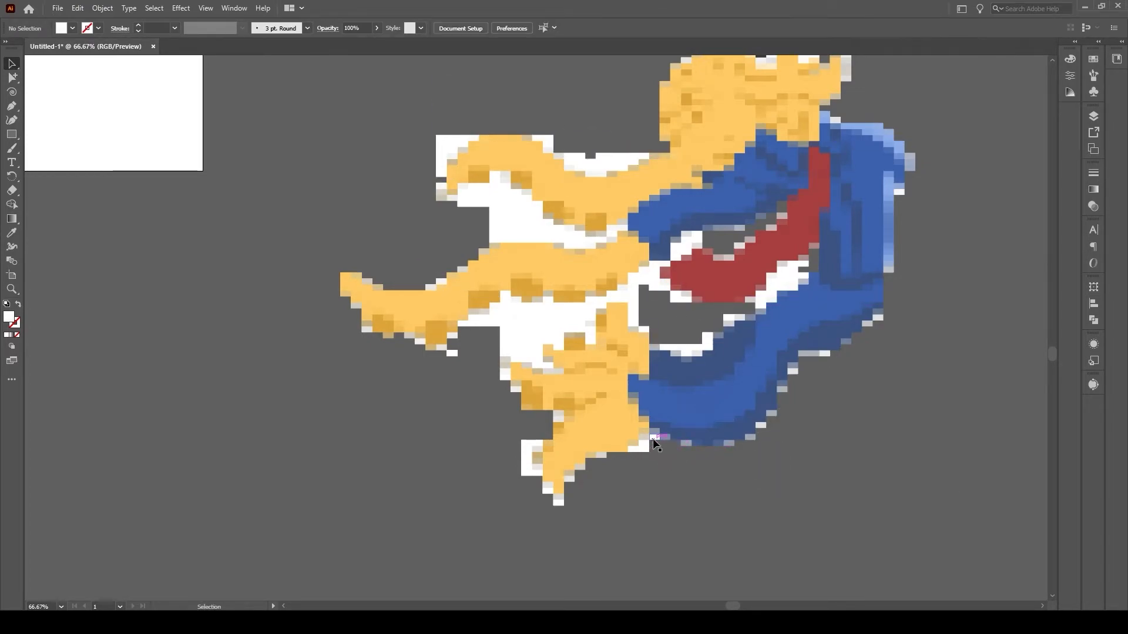
left_click(645, 446)
key("Delete")
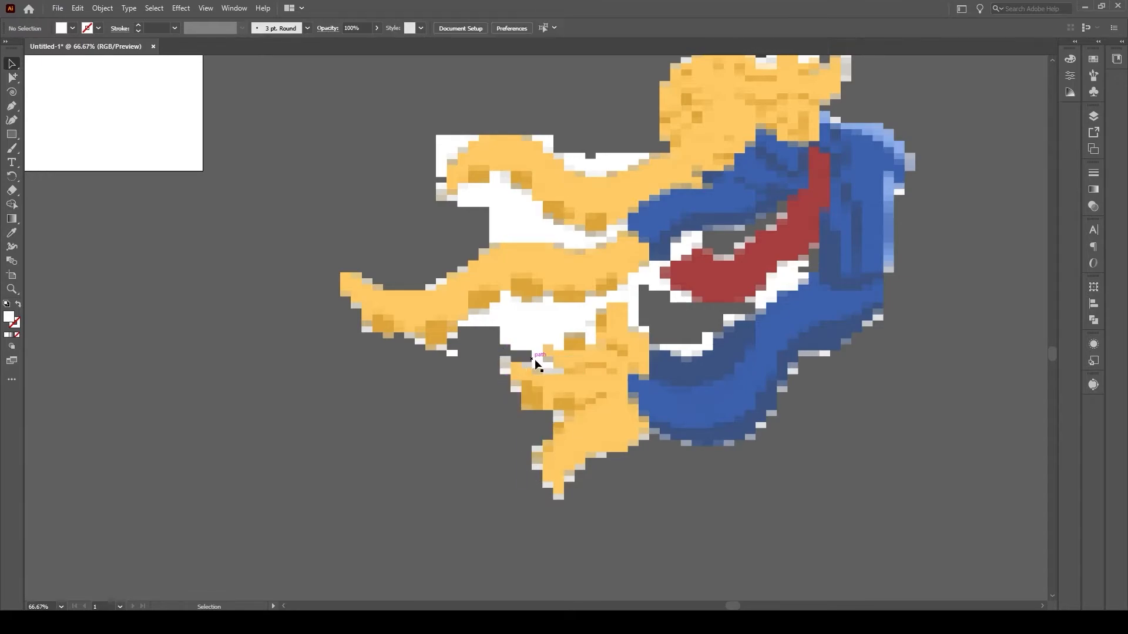
Step: Delete the white pixels in the gap between the middle and lower tentacles and near the tie's tip
key("Delete")
left_click(591, 310)
key("Delete")
left_click(652, 288)
key("Delete")
Step: Delete the white pixels between the upper and middle tentacles and in the gap beneath the tie's upper part
left_click(529, 225)
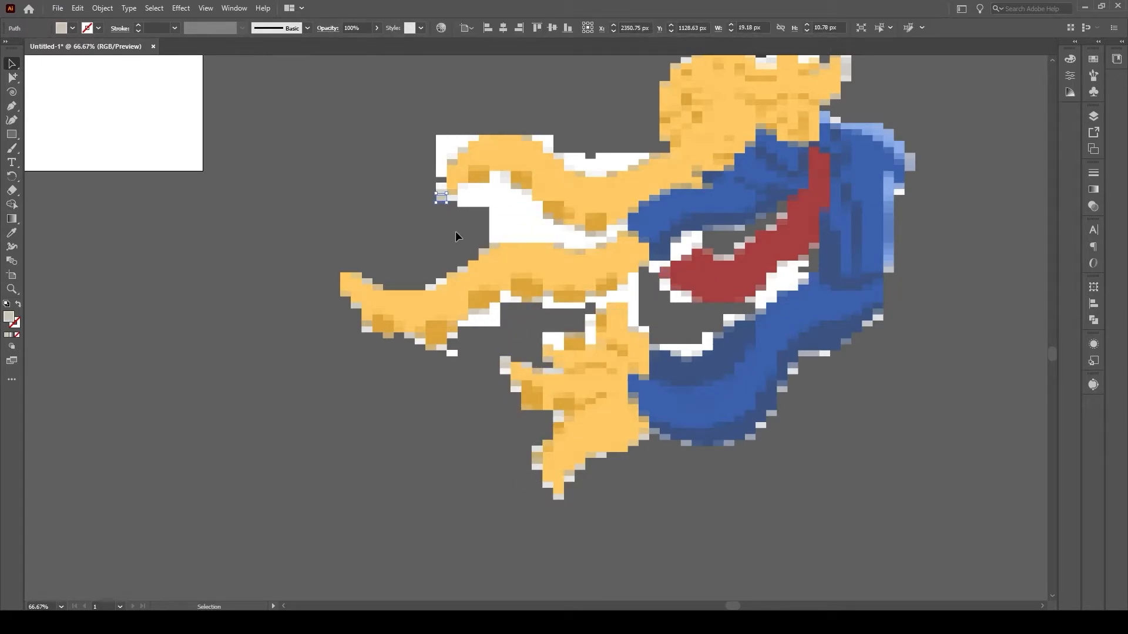
key("Delete")
left_click(544, 239)
key("Delete")
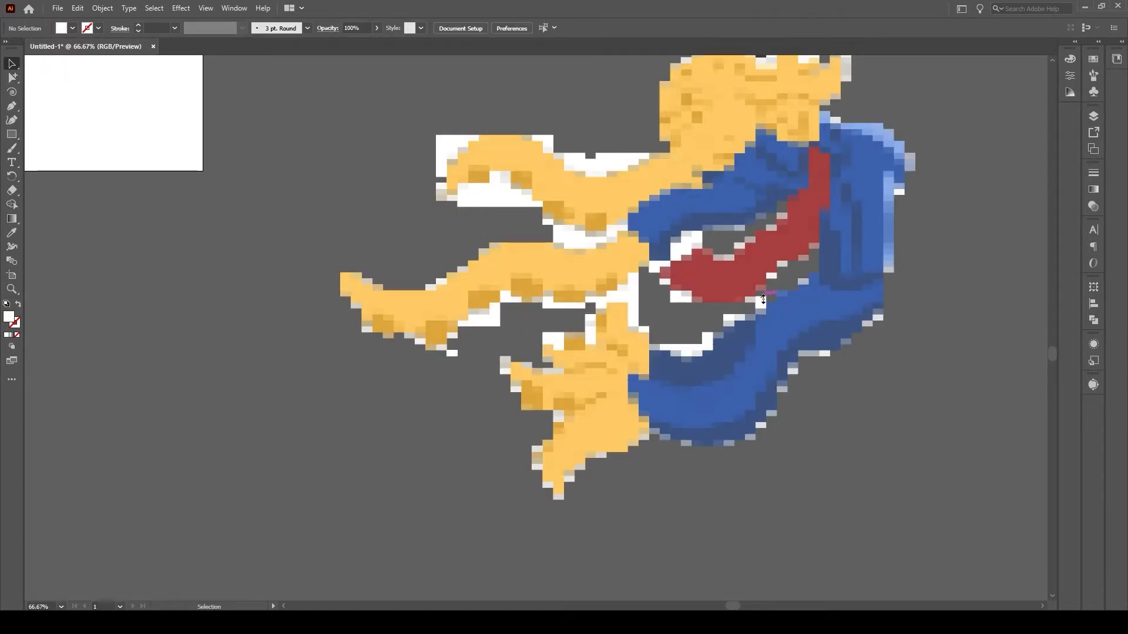
Step: Delete the remaining white pixels around the tip of the red tie
left_click(681, 252)
key("Delete")
left_click(660, 266)
key("Delete")
left_click(677, 297)
key("Delete")
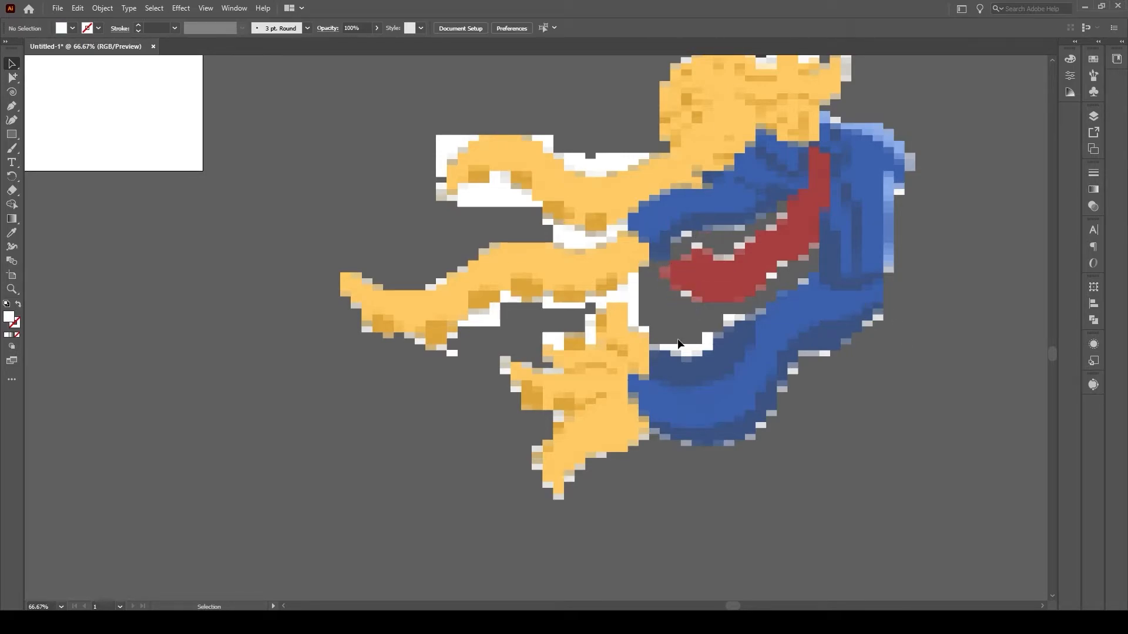
Step: Delete the white pixels along the top of the lower sleeve and beside the adjoining tentacle
left_click(705, 344)
key("Delete")
left_click(630, 320)
key("Delete")
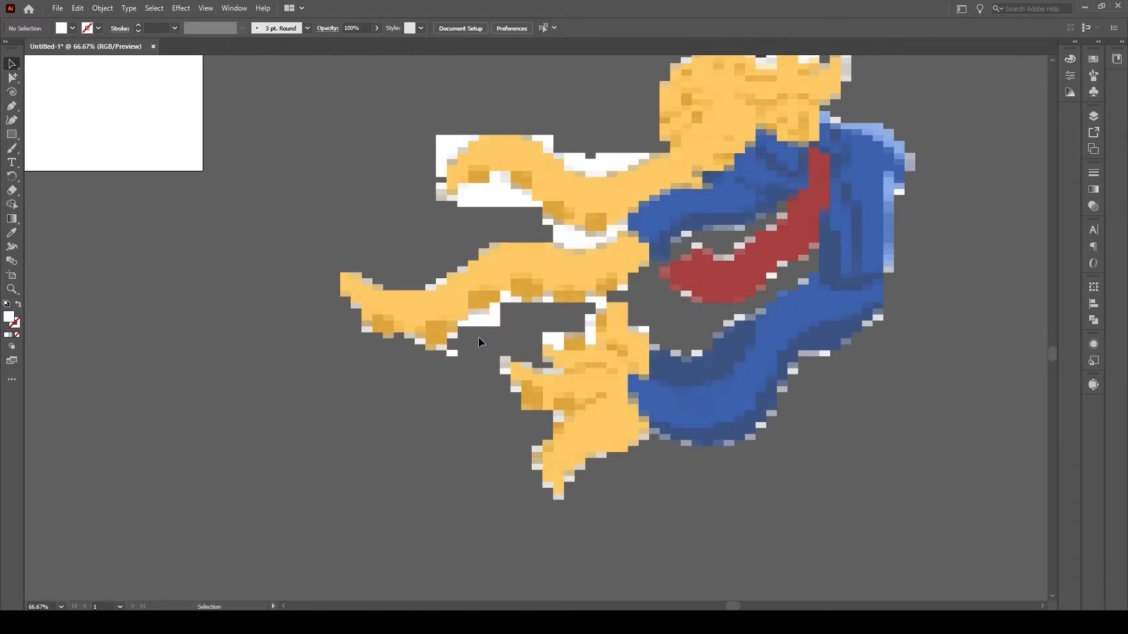
Step: Delete the leftover white pixels above and below the upper tentacle
left_click(456, 206)
key("Delete")
left_click(550, 143)
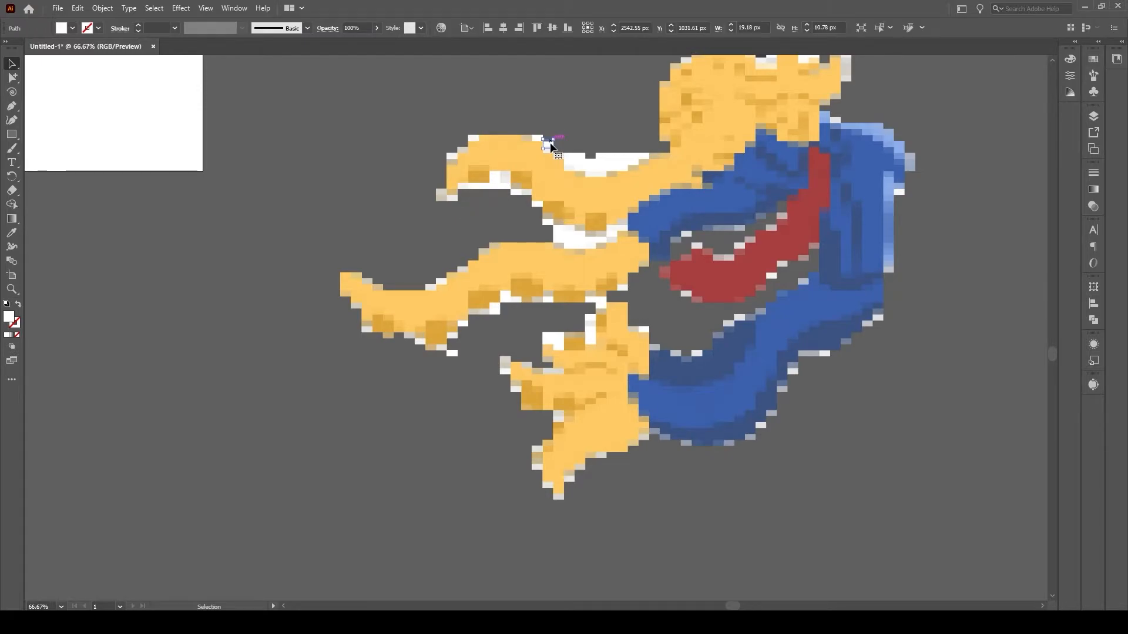
key("Delete")
left_click(560, 244)
key("Delete")
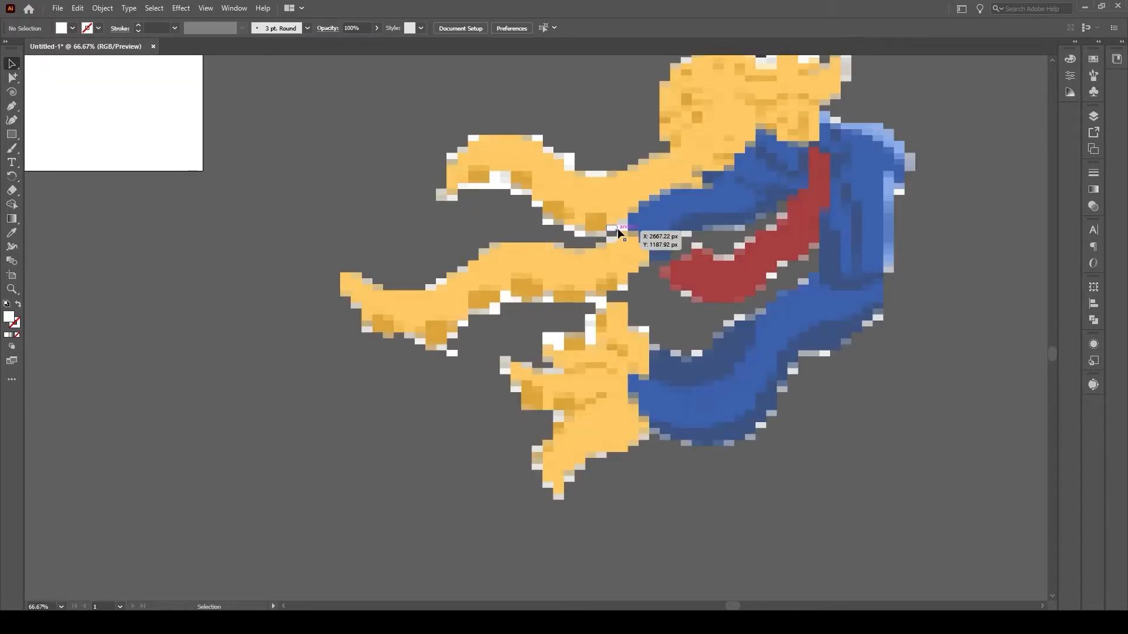
Step: Delete the leftover white pixels around the lower tentacles and in the gap beneath the middle tentacle
left_click(550, 335)
key("Delete")
left_click(601, 304)
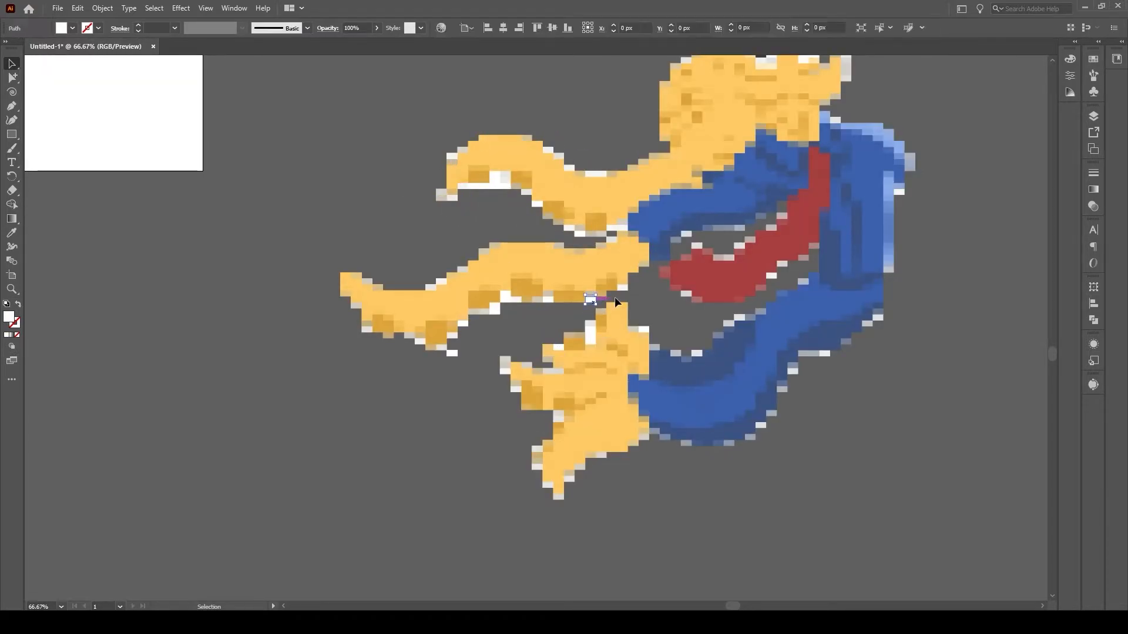
key("Delete")
left_click(506, 367)
key("Delete")
left_click(534, 460)
Step: Recolour the pale edge pixels along the back of the octopus's head with the darker orange shade
scroll(457, 357, "up", 4)
left_click(694, 213)
left_click(718, 204, "shift")
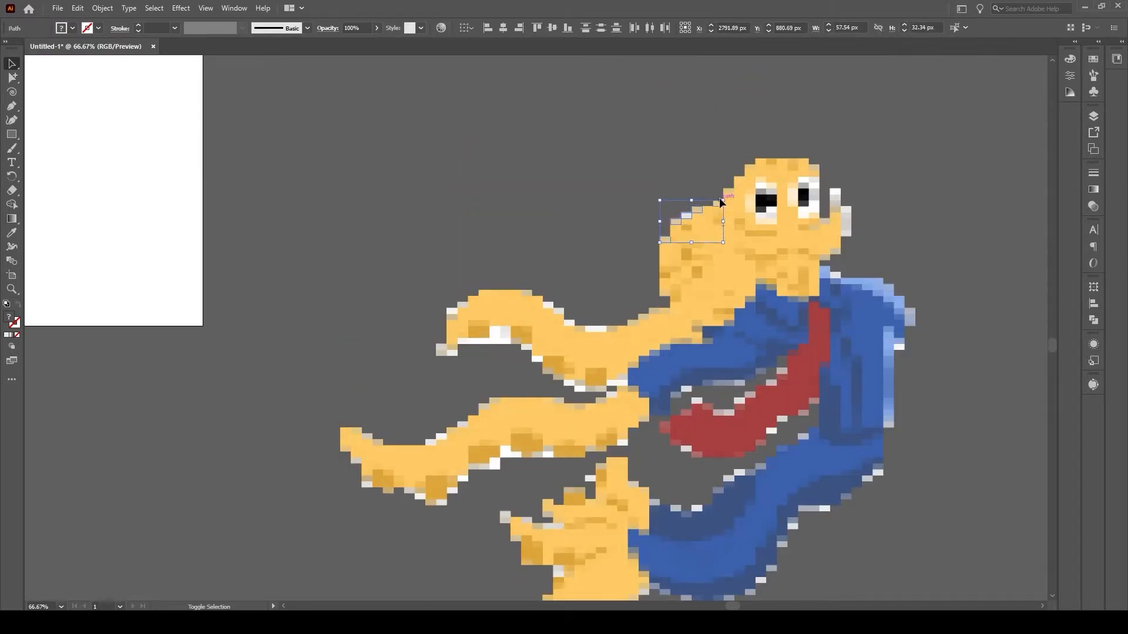
key("i")
left_click(756, 233)
key("v")
left_click(723, 176)
left_click_drag(758, 188, 700, 150)
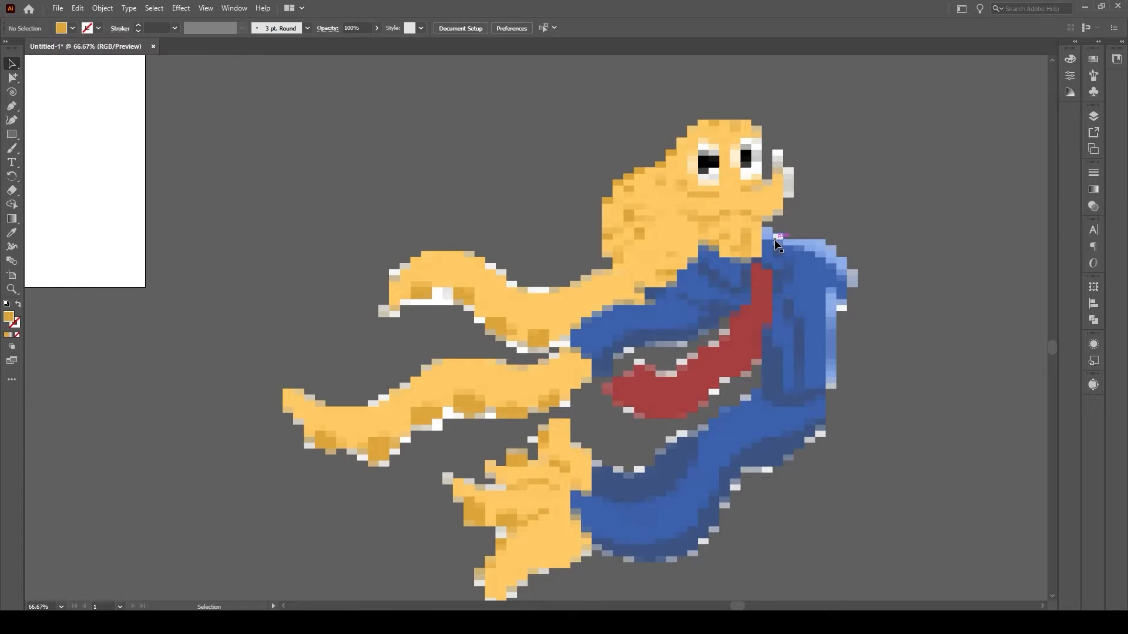
Step: Delete the stray pale pixels at the lower tentacle's tip and along the middle tentacle's underside
scroll(827, 247, "down", 2)
left_click(446, 424)
key("Delete")
left_click(532, 383)
key("Delete")
left_click(307, 391)
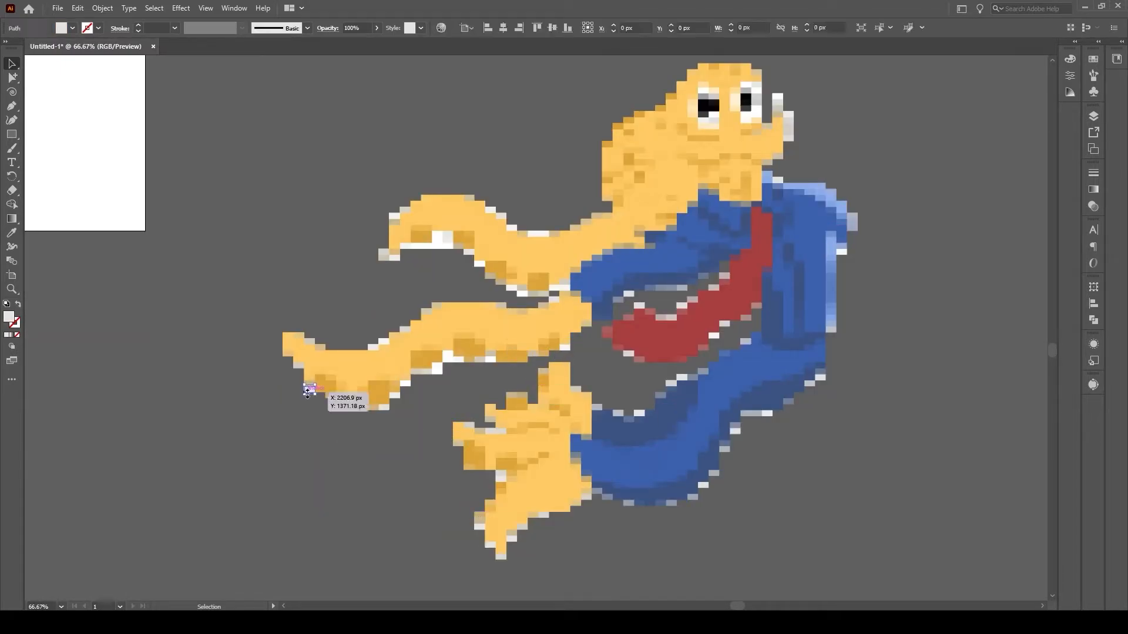
key("Delete")
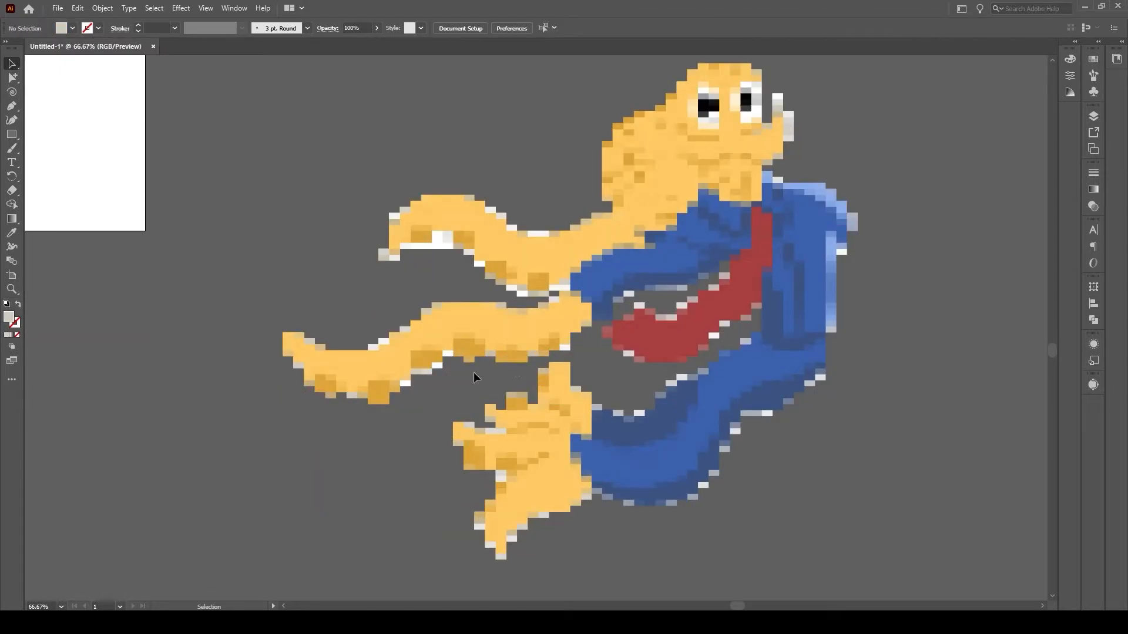
Step: Delete the stray white pixels around the upper tentacle's curve and along its top edge
left_click(379, 344)
key("Delete")
left_click(441, 240)
key("Delete")
left_click(477, 262)
key("Delete")
left_click(491, 210)
key("Delete")
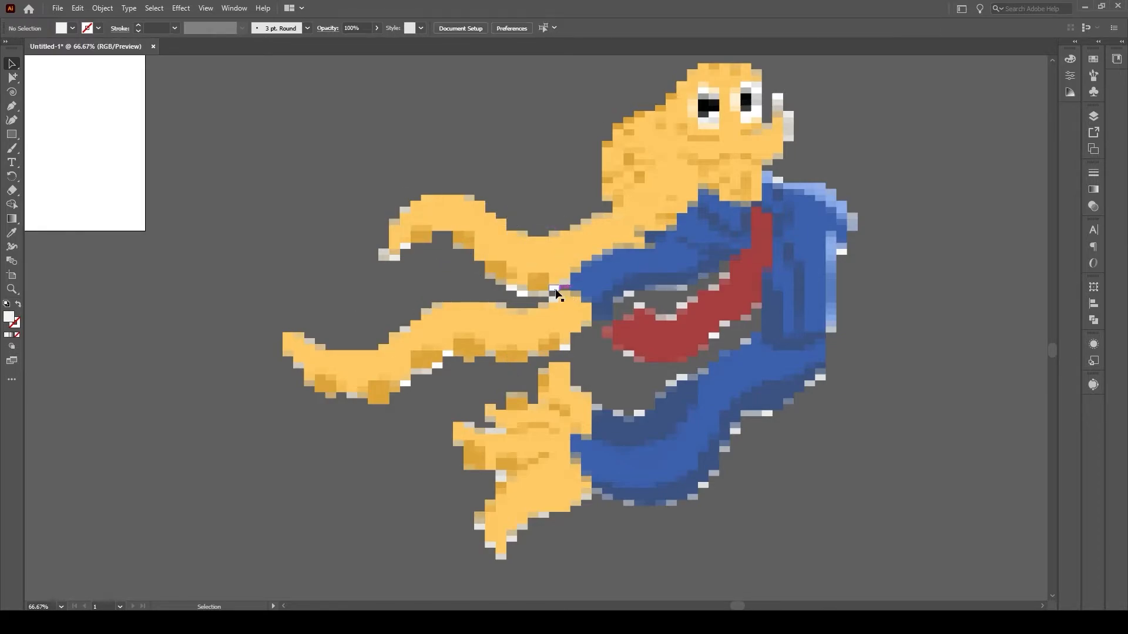
Step: Select the pixels along the red tie's tip and lower edge and recolour them dark red as shading
left_click(708, 289)
left_click(898, 326)
scroll(877, 314, "up", 2)
left_click(273, 350)
left_click(273, 363, "shift")
left_click(296, 377, "shift")
left_click(298, 392, "shift")
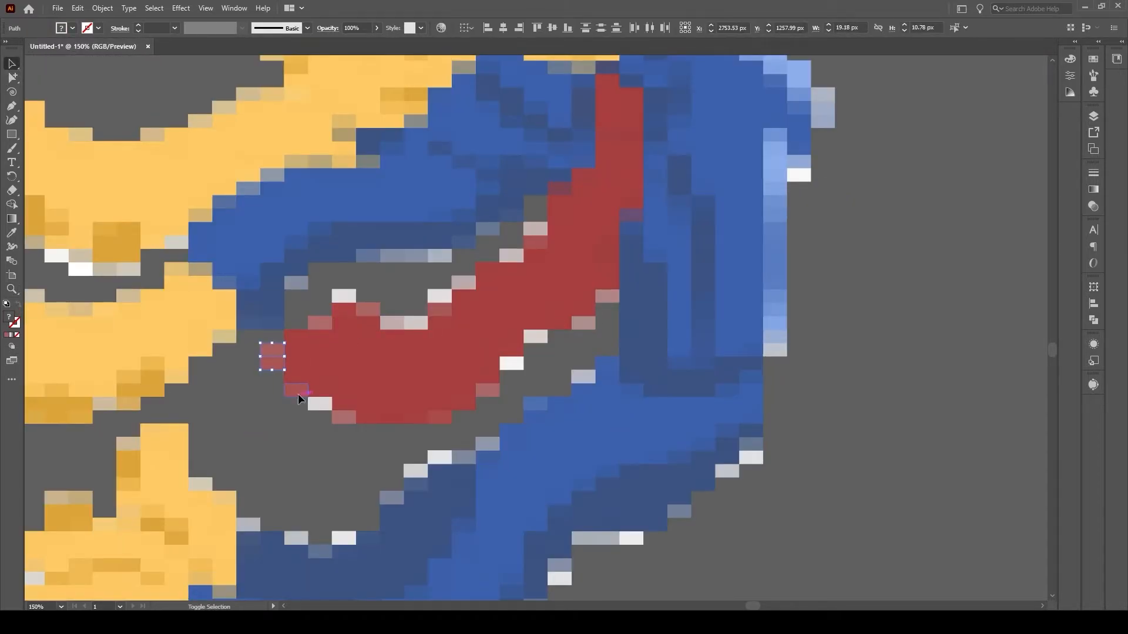
left_click(345, 417, "shift")
left_click(423, 420, "shift")
left_click(440, 418, "shift")
left_click(463, 404, "shift")
left_click(488, 390, "shift")
left_click(488, 377, "shift")
left_click(490, 363, "shift")
left_click(511, 352, "shift")
left_click(583, 323, "shift")
left_click(607, 296, "shift")
left_click(607, 270, "shift")
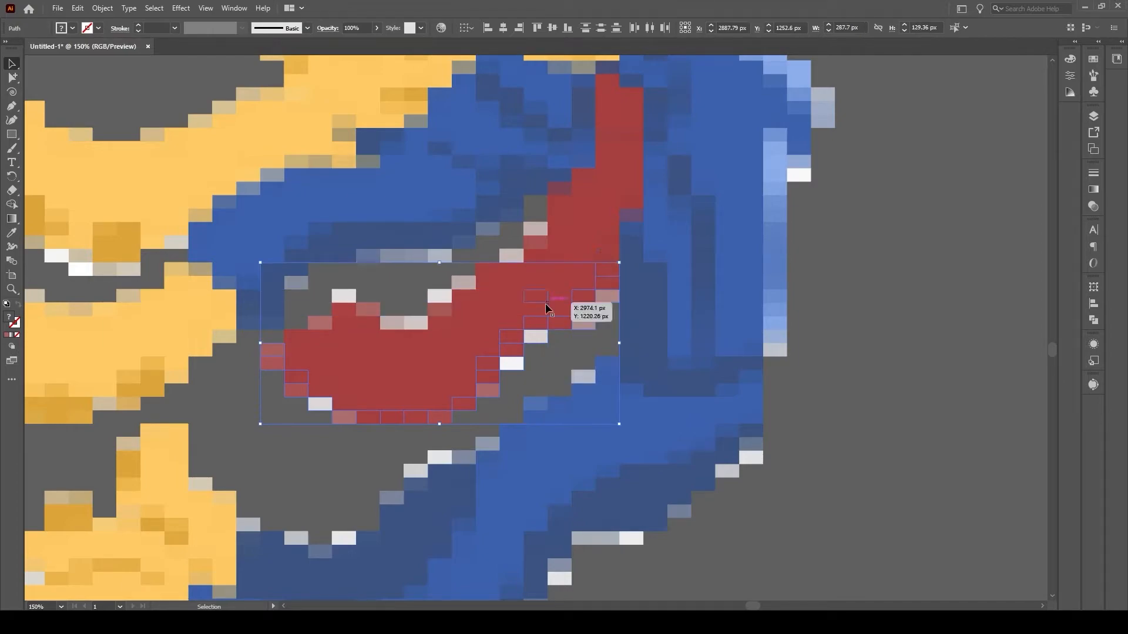
key("i")
left_click(547, 310)
left_click(833, 147, "ctrl")
left_click_drag(833, 146, 873, 596)
scroll(560, 309, "down", 4)
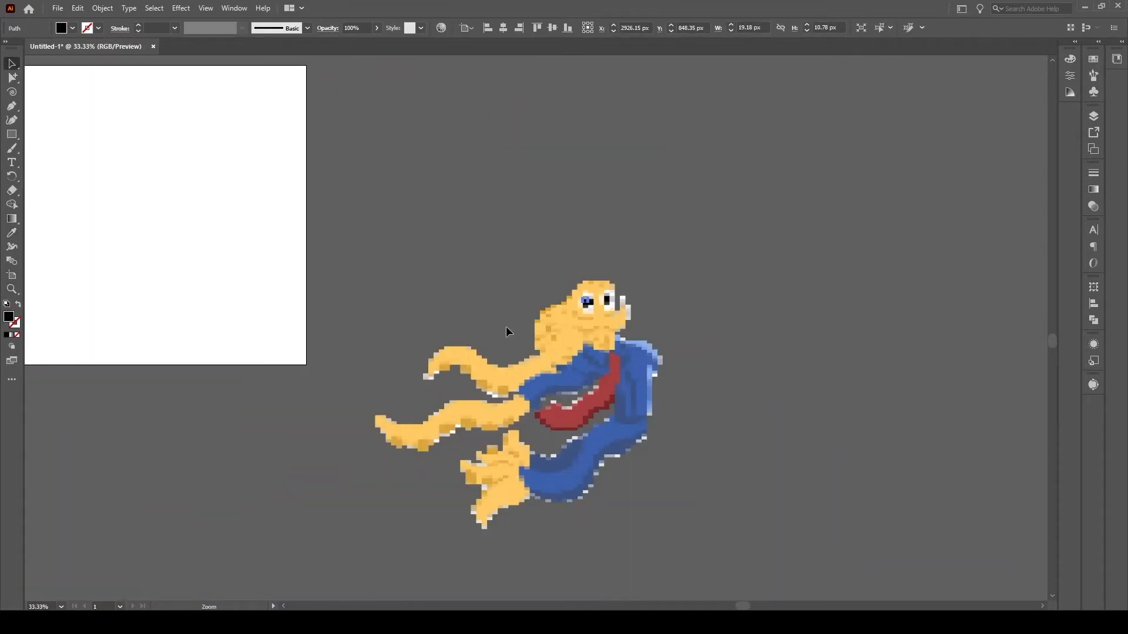
key("ctrl+a")
left_click(690, 412)
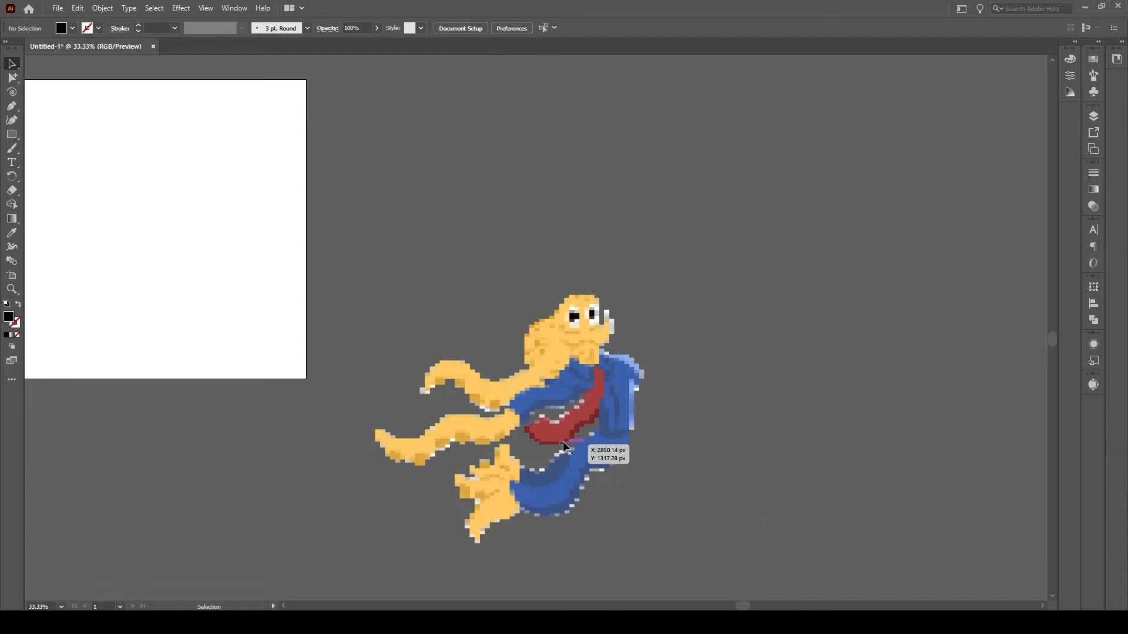
Step: Recolour the pixels along the red tie's upper edge light pink as a highlight
scroll(616, 421, "up", 4)
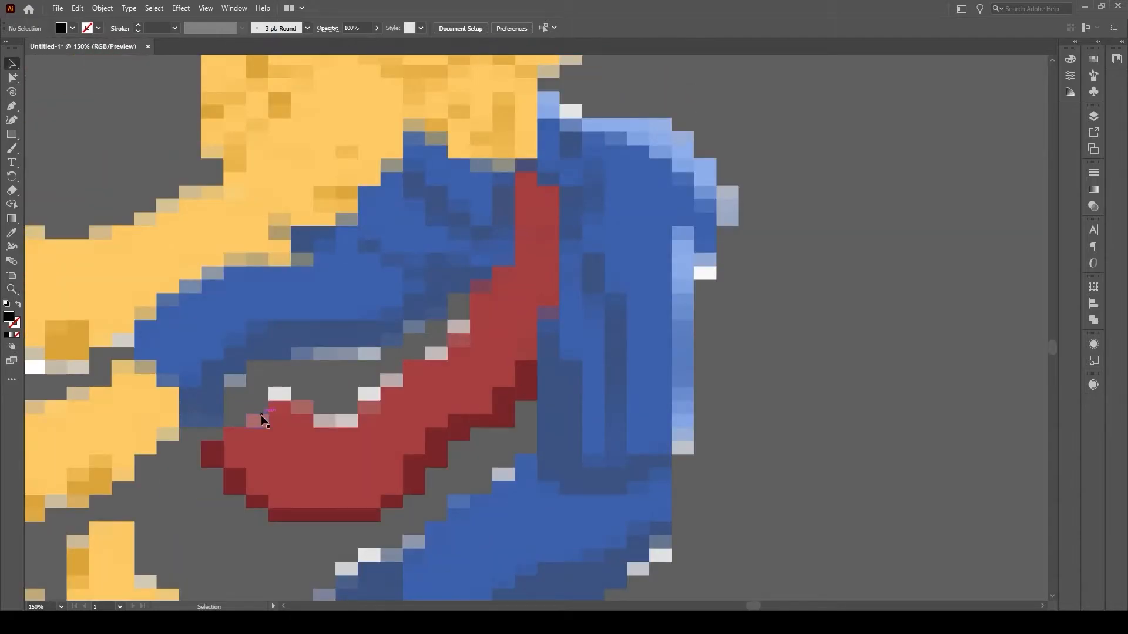
left_click(310, 420)
left_click(460, 340, "shift")
left_click(459, 326, "shift")
key("i")
left_click(459, 341)
double_click(9, 317)
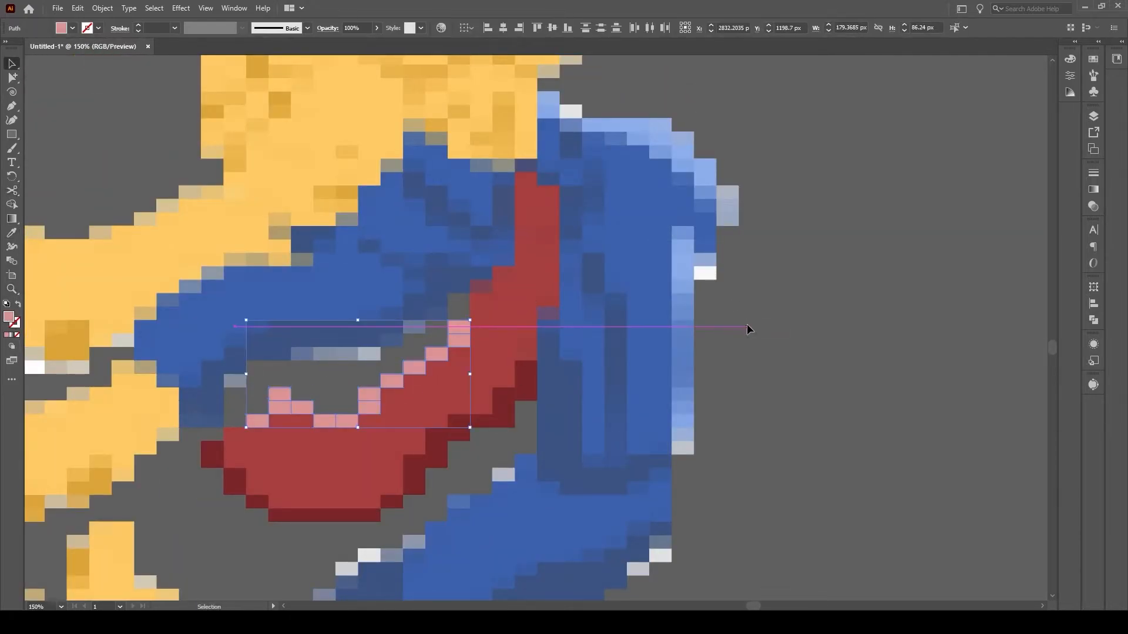
left_click(750, 330, "ctrl")
Step: Select the pixels outlining the face, under the eyes, along the mouth and around the snout, and recolour them darker orange
key("z")
scroll(534, 280, "down", 4)
left_click(465, 296)
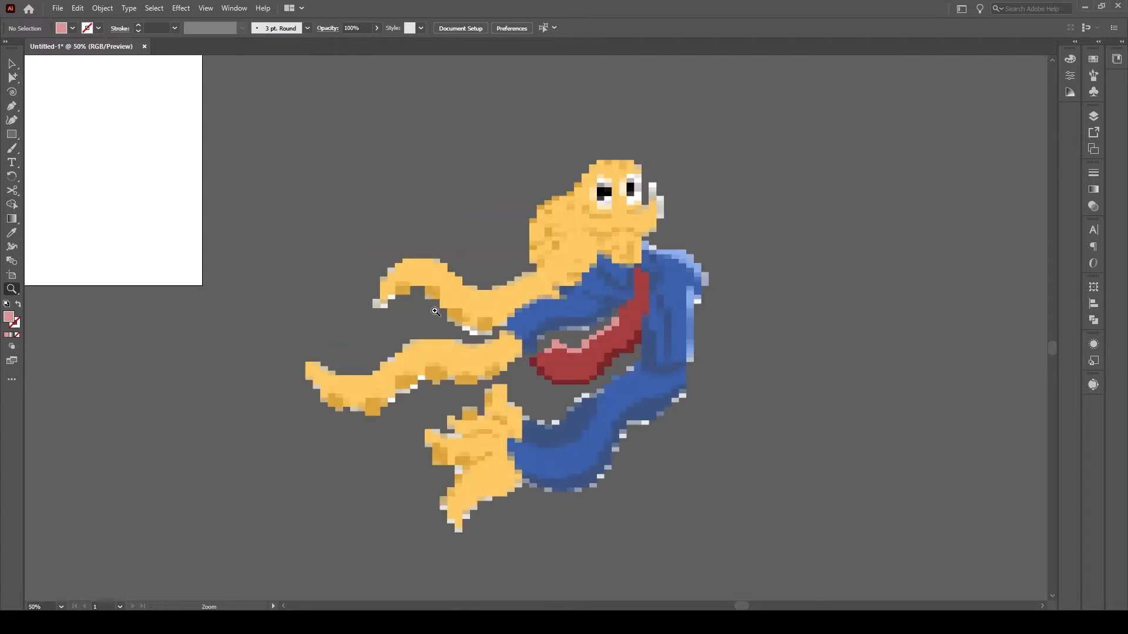
left_click(534, 273)
left_click(534, 273)
left_click(642, 320)
left_click(643, 320)
key("v")
left_click_drag(394, 229, 360, 251)
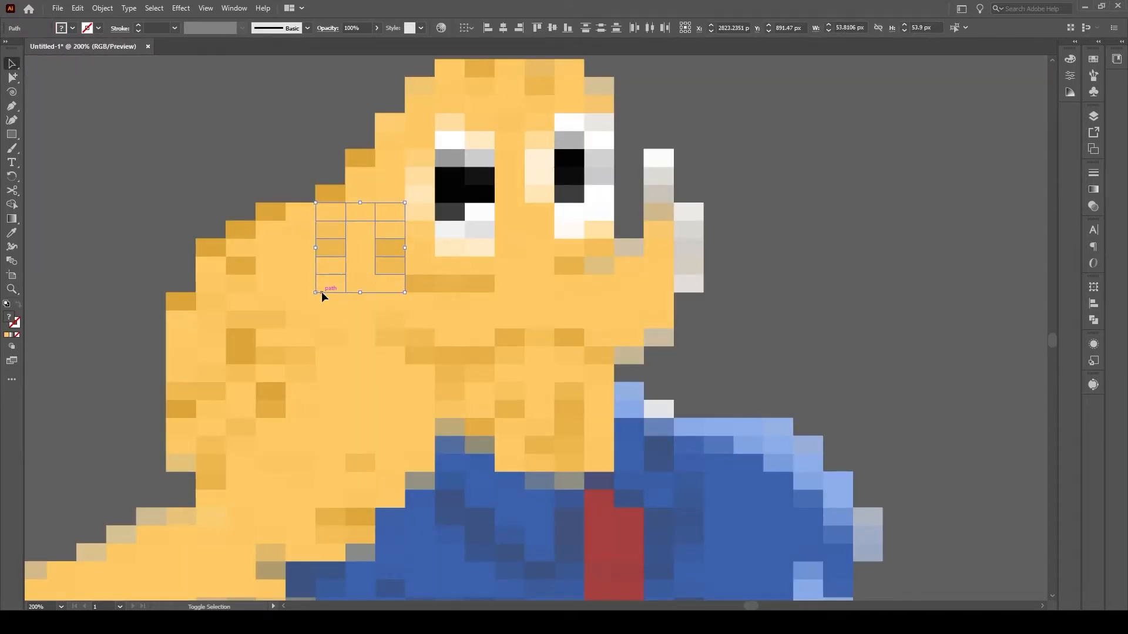
left_click(360, 301, "shift")
left_click(389, 319, "shift")
left_click(389, 337, "shift")
left_click(420, 337, "shift")
left_click(450, 356, "shift")
left_click(480, 355, "shift")
left_click(509, 337, "shift")
left_click(539, 337, "shift")
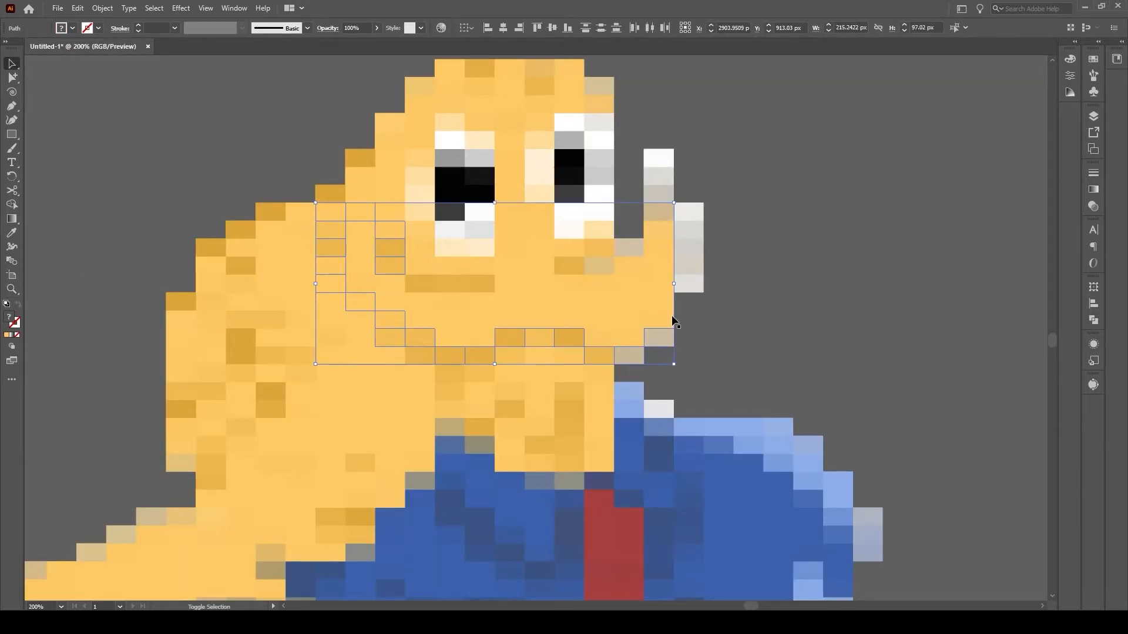
left_click(662, 159, "shift")
left_click(629, 247, "shift")
left_click(598, 266, "shift")
left_click(568, 266, "shift")
left_click(479, 284, "shift")
left_click(450, 284, "shift")
left_click(419, 284, "shift")
scroll(486, 315, "up", 1)
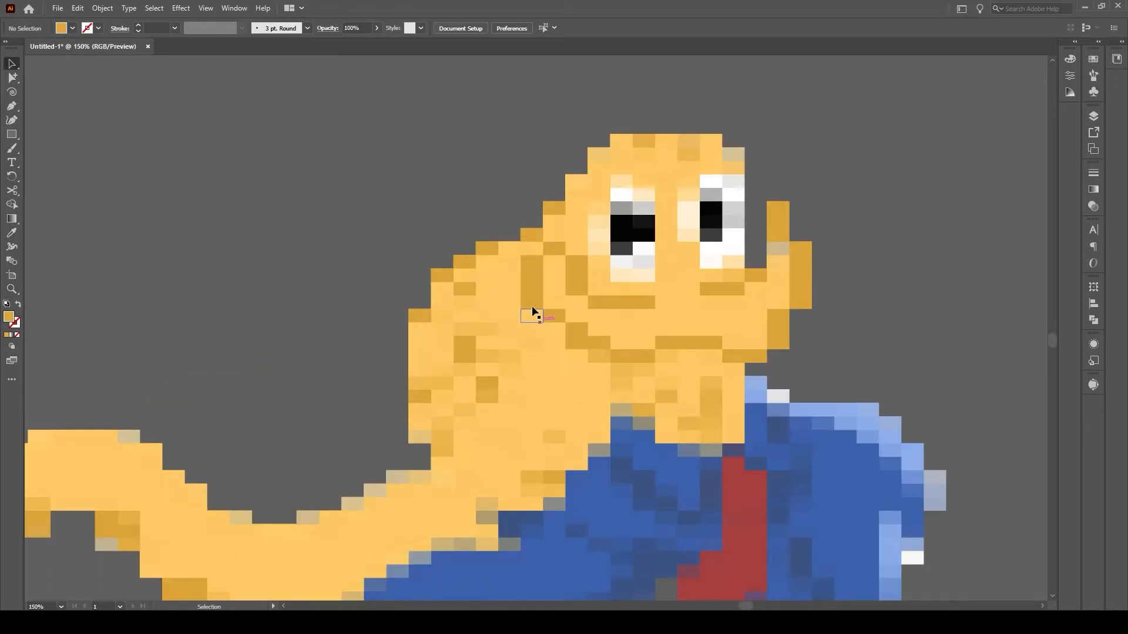
Step: Recolour the stray pixels behind the cheek, darker orange along the outline and light orange inside it
left_click(531, 315)
left_click(554, 329, "shift")
key("i")
left_click(554, 318)
key("v")
left_click(855, 341)
left_click(554, 318)
left_click(579, 332, "shift")
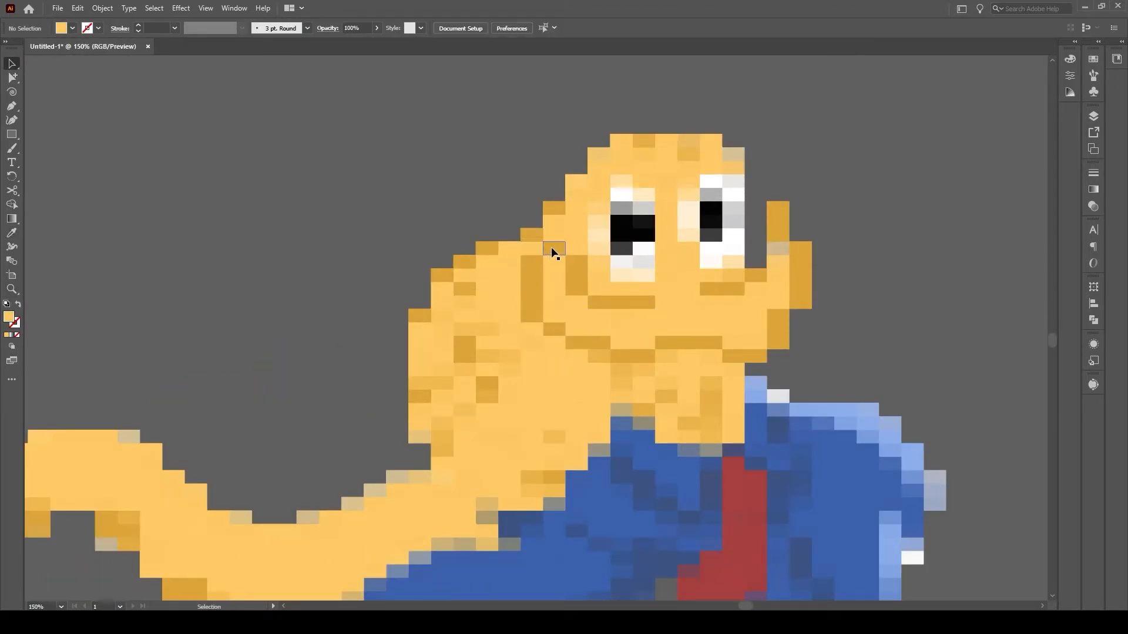
Step: Recolour the pixels in the notch between head and back, darker orange on the outline and light orange below
double_click(551, 247)
key("Escape")
left_click(553, 235)
key("i")
left_click(554, 248)
key("v")
Step: Recolour the cream and grey pixels around both pupils white
left_click(710, 214)
left_click(644, 234)
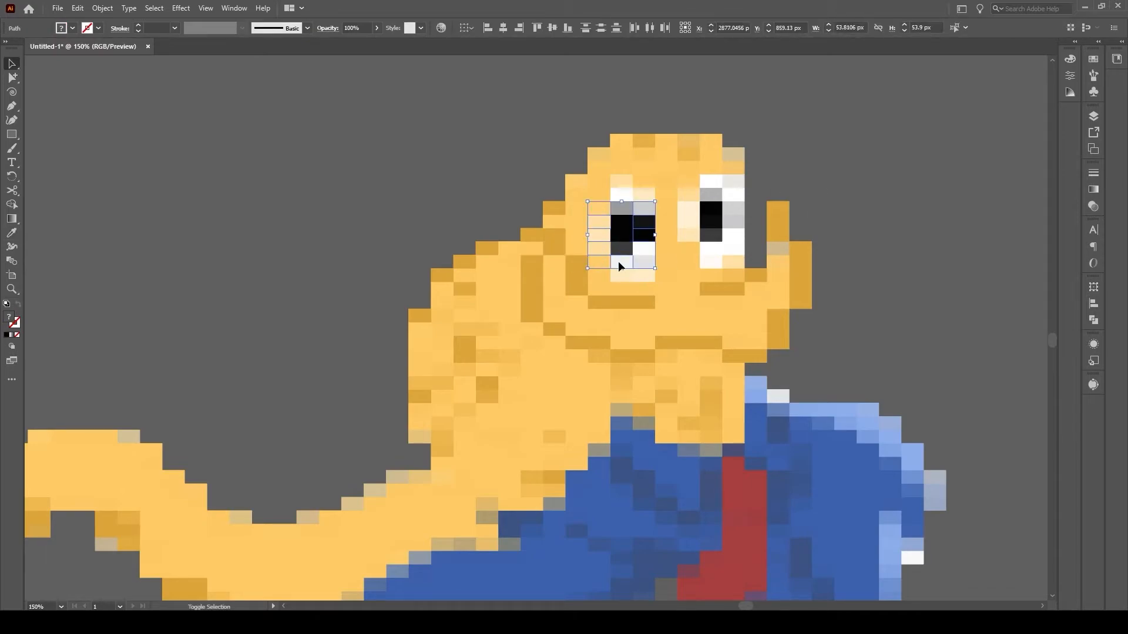
key("i")
left_click(644, 248)
key("v")
left_click(599, 235)
left_click(689, 209, "shift")
left_click(732, 210, "shift")
key("i")
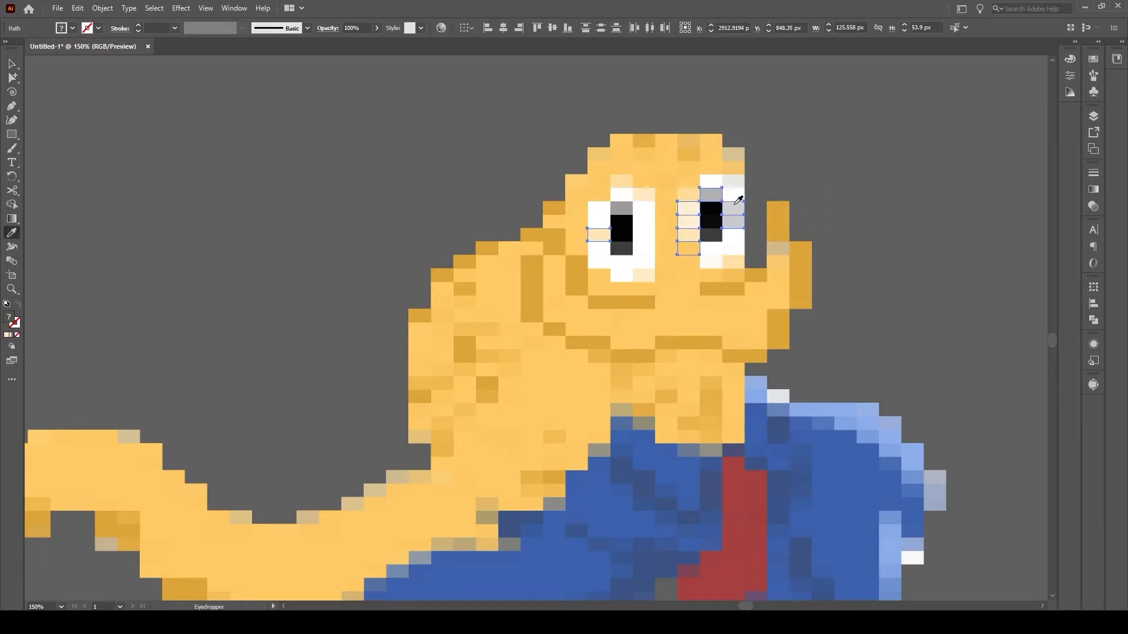
left_click(735, 196)
Step: Recolour both pupils black and fill their lowest pixels with dark grey
left_click(711, 195)
left_click(711, 234, "shift")
left_click(622, 210, "shift")
key("i")
left_click(621, 228)
key("v")
double_click(711, 195)
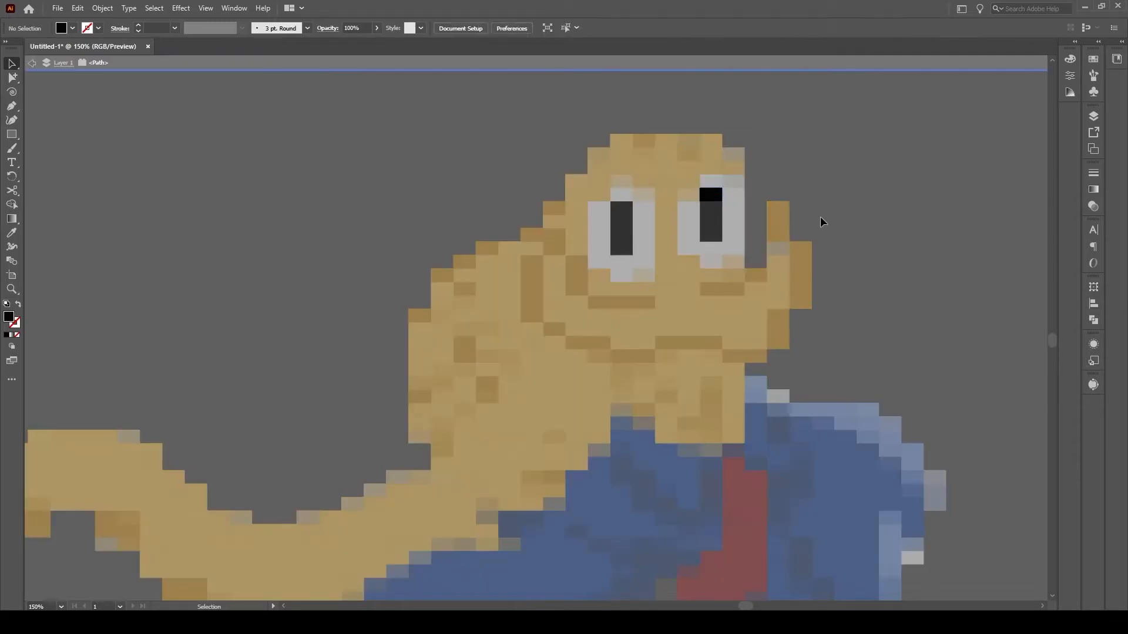
double_click(820, 216)
double_click(8, 318)
left_click(395, 360)
left_click(677, 225)
double_click(8, 317)
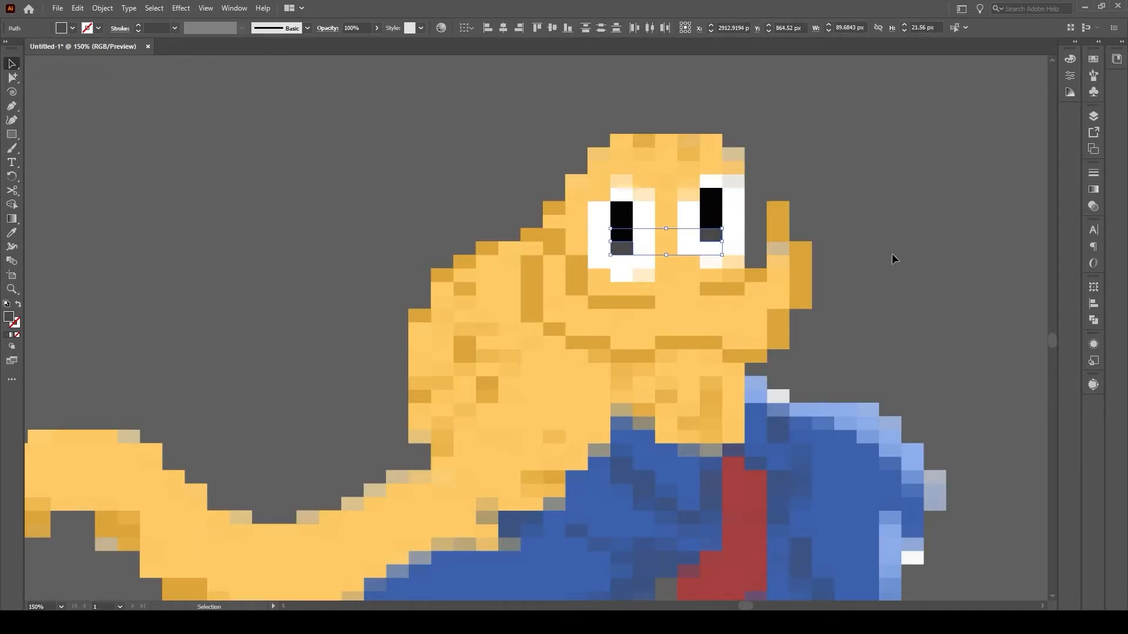
left_click(125, 283)
Step: Select the pixels along the top and back of the head and recolour them darker orange as an outline
left_click(680, 138)
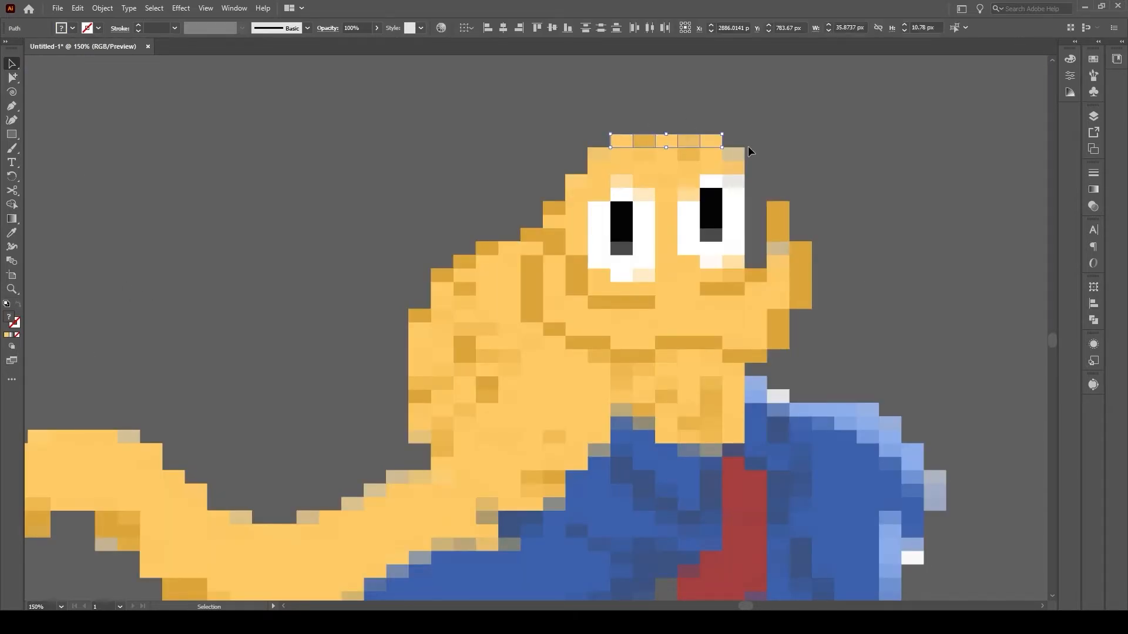
left_click(509, 252, "shift")
key("i")
left_click(420, 396)
key("ctrl+shift+a")
key("z")
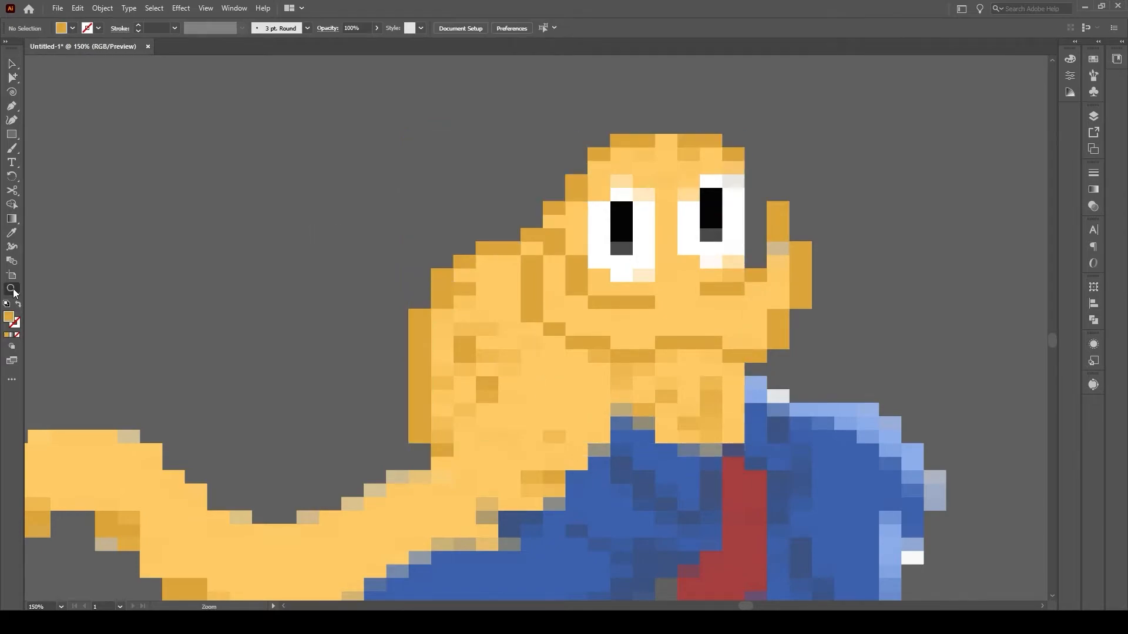
Step: Select the pale pixels between the lower hand's middle and lowest fingers and recolour them darker orange
left_click(547, 476, "alt")
left_click(547, 476, "alt")
left_click(532, 395)
left_click(475, 426, "shift")
key("v")
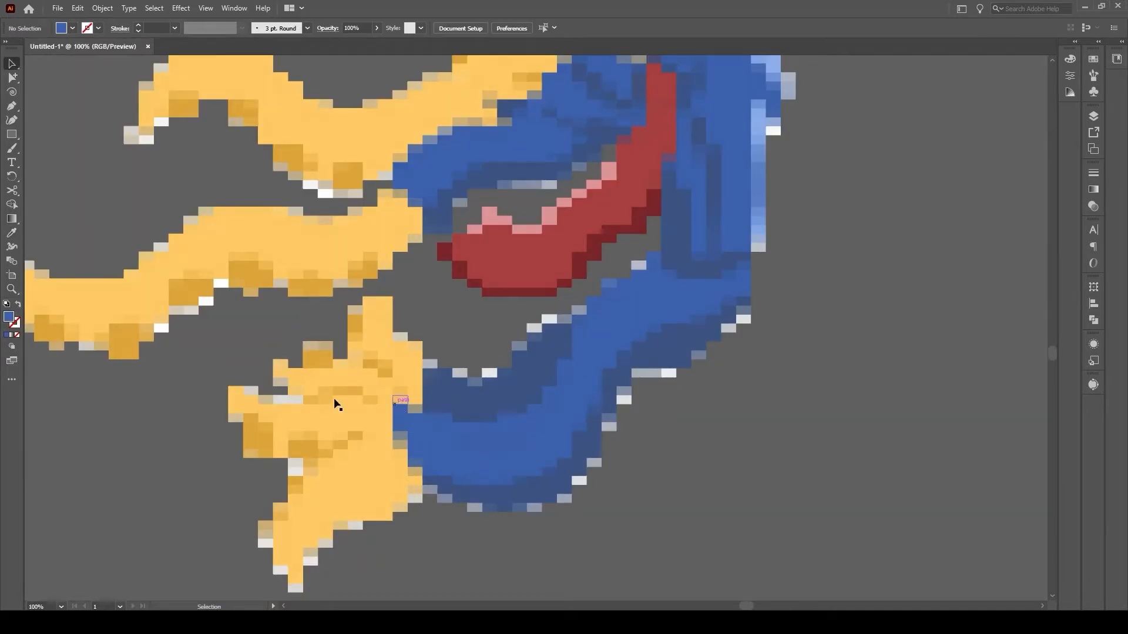
left_click(325, 393)
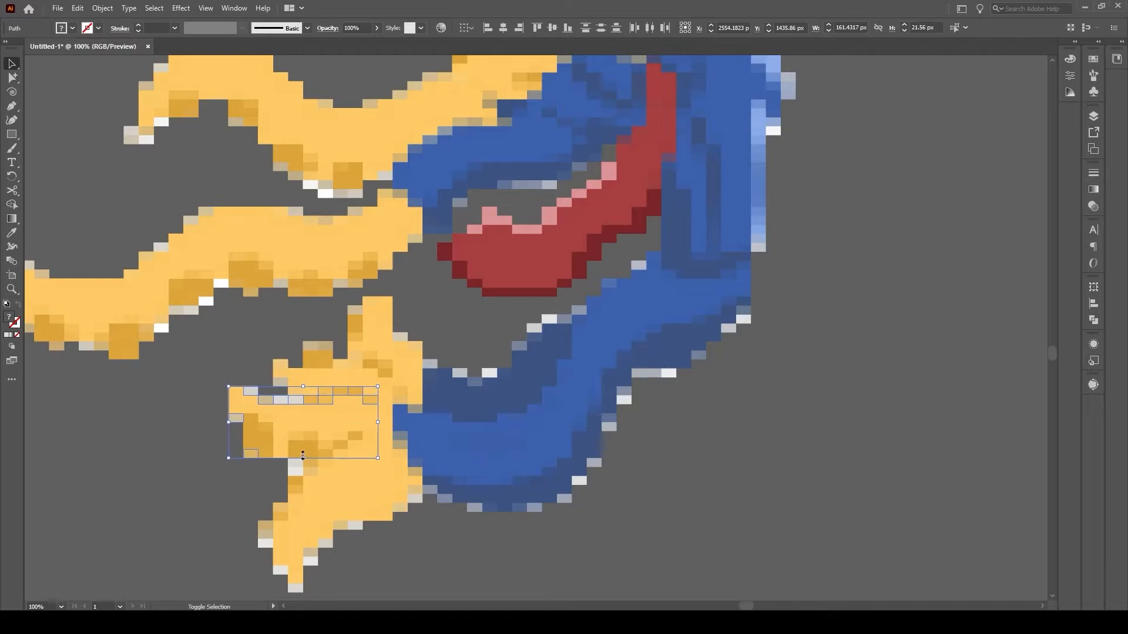
left_click(296, 464)
key("i")
left_click(295, 484)
left_click(296, 467, "alt")
key("v")
Step: Recolour the pale pixels along both edges and the tip of the hand's lowest finger darker orange
left_click_drag(189, 462, 248, 368)
left_click_drag(309, 429, 327, 450)
left_click(352, 494, "shift")
left_click(355, 354)
key("v")
scroll(282, 361, "up", 1)
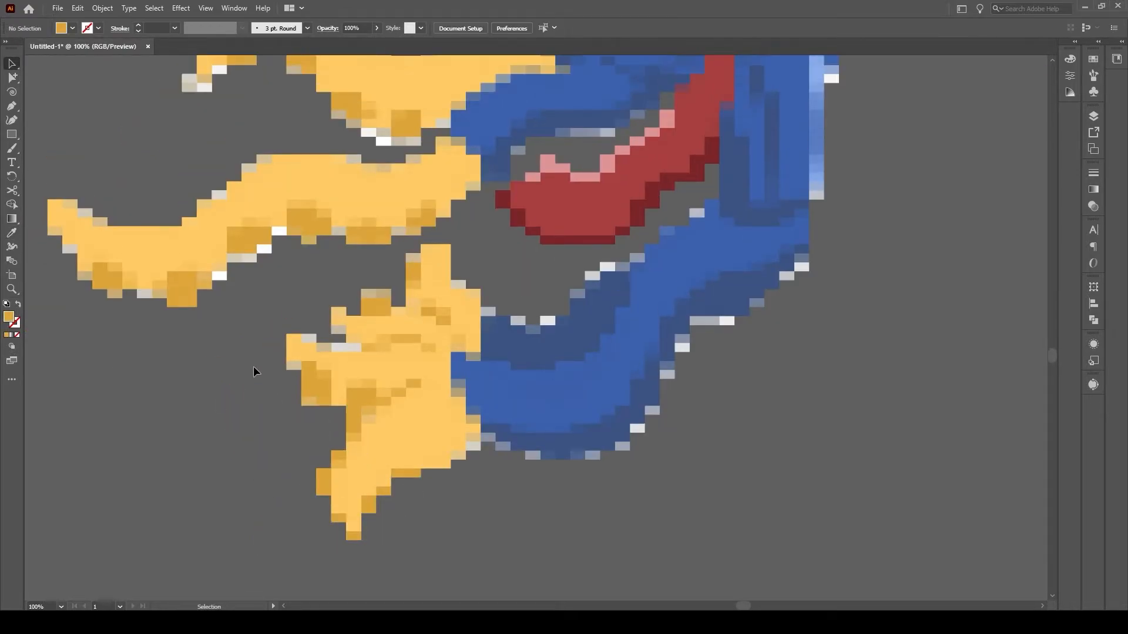
Step: Recolour the pixels at the hand's fingertips and along its upper bumps darker orange
left_click_drag(253, 365, 293, 342)
key("i")
left_click(339, 463)
key("v")
left_click_drag(348, 281, 482, 342)
key("i")
left_click(445, 389)
Step: Recolour the pale pixels in the gap between the fingers and around the thumb darker orange
left_click_drag(391, 343, 410, 354)
left_click_drag(394, 420, 446, 442)
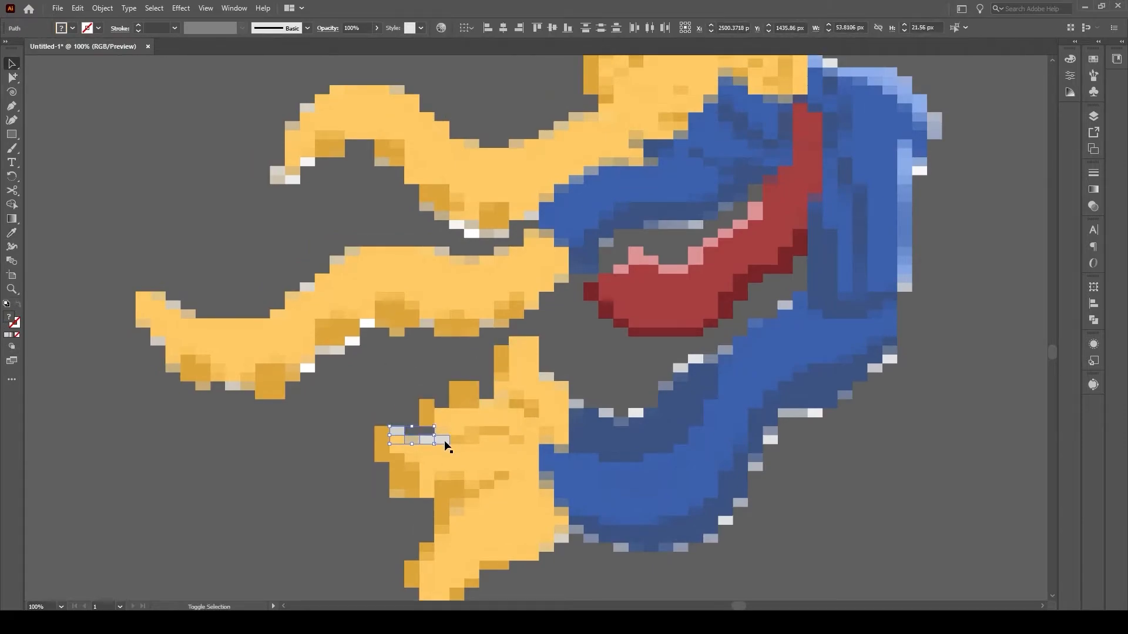
key("i")
left_click(464, 396)
left_click_drag(551, 378, 511, 344)
key("i")
left_click(501, 362)
key("v")
Step: Select the pixels along the crease between the thumb and upper finger and recolour them darker orange
left_click_drag(350, 400, 378, 358)
left_click_drag(456, 390, 475, 372)
left_click_drag(515, 354, 546, 363)
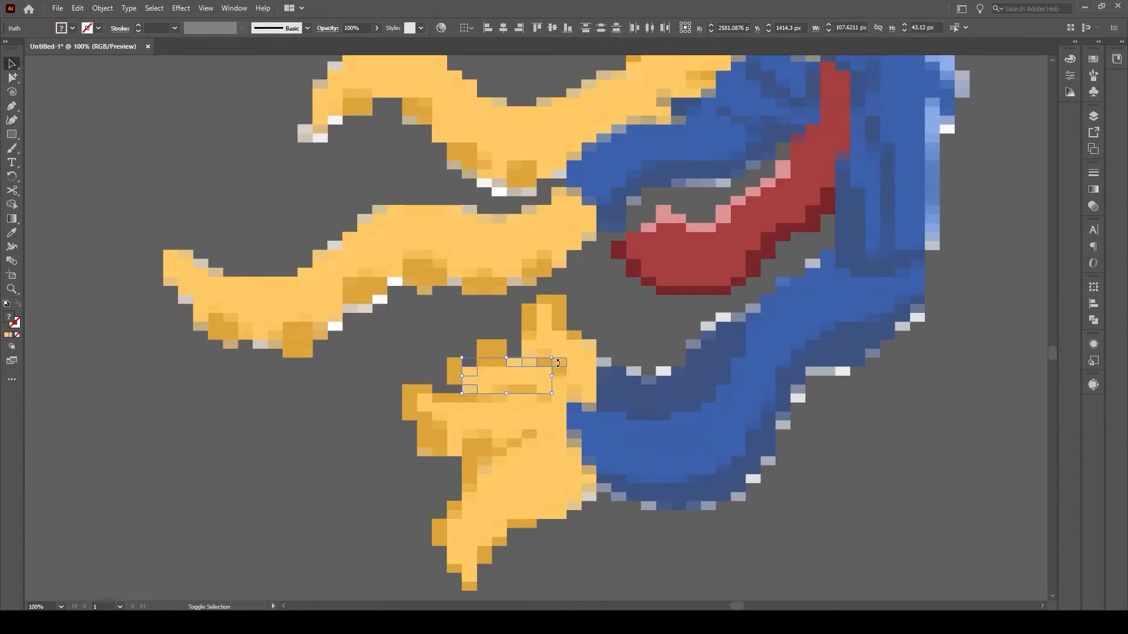
key("i")
left_click(557, 366)
key("v")
Step: Recolour the pixels along the lower edge of the hand's wrist darker orange
key("ctrl+shift+a")
left_click_drag(482, 472, 496, 456)
left_click(558, 498)
left_click(573, 498, "shift")
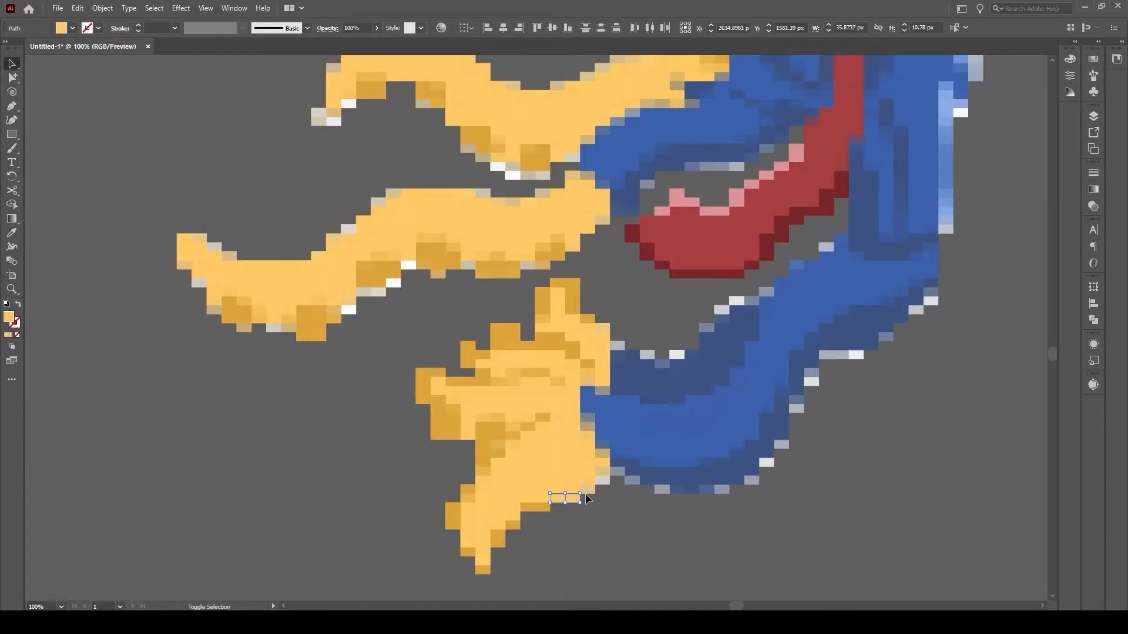
left_click_drag(362, 524, 337, 568)
Step: Recolour the pixels where the lower sleeve's cuff meets the hand dark blue
double_click(565, 439)
key("Escape")
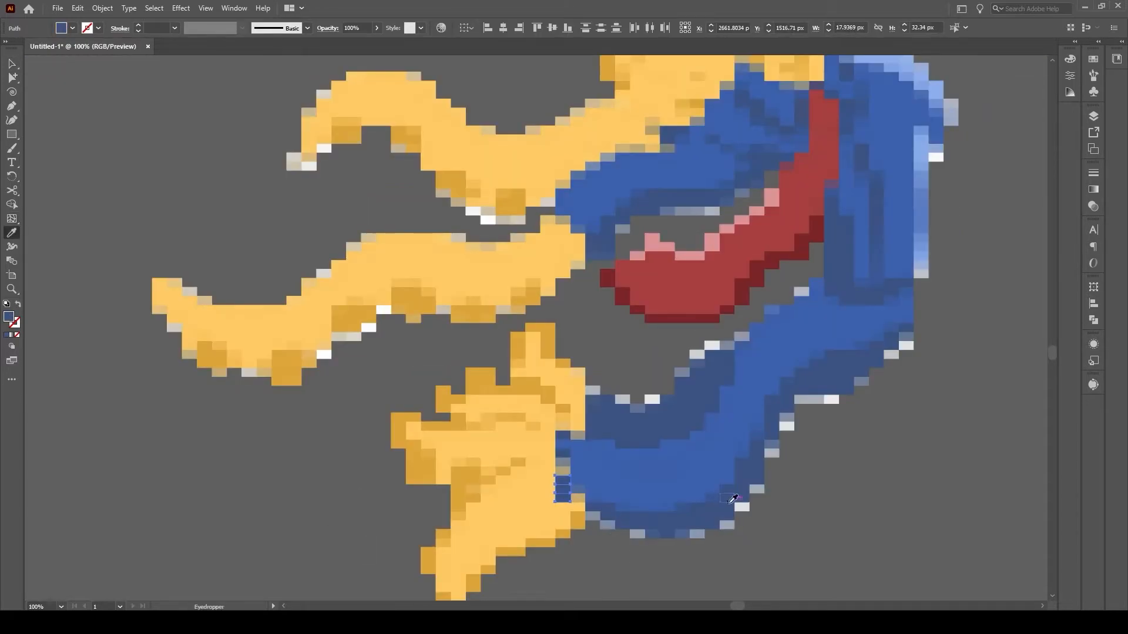
key("i")
left_click(611, 503)
left_click(562, 465, "ctrl")
key("v")
Step: Recolour the white and grey pixels at the upper tentacle's tip in orange shades
scroll(327, 320, "up", 3)
left_click(324, 318)
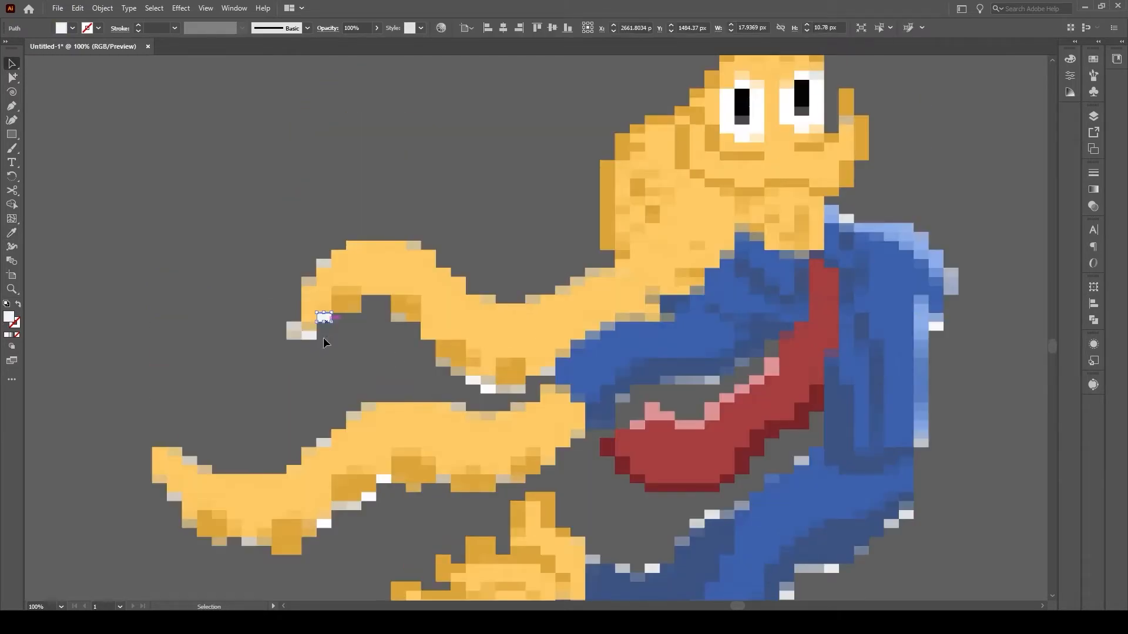
left_click(327, 286)
key("v")
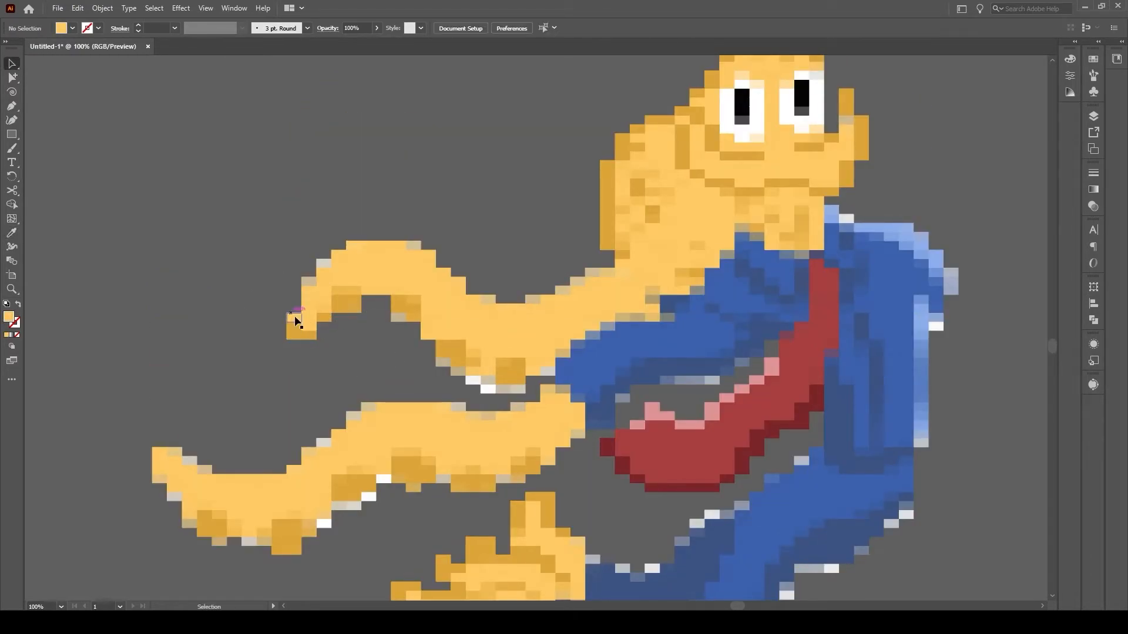
left_click(294, 319)
Step: Extend the dark red shading up the red tie's edge beside the jacket
key("z")
left_click(431, 350, "alt")
left_click(430, 350, "alt")
triple_click(645, 322)
key("v")
left_click(613, 366)
left_click(612, 352, "shift")
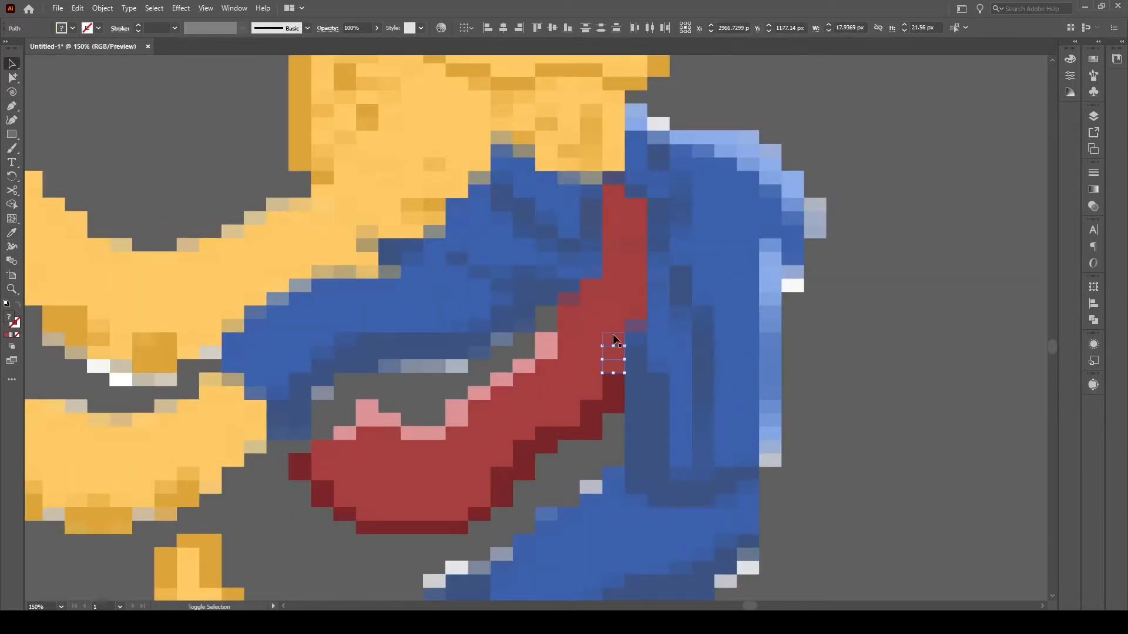
key("i")
left_click(613, 392)
key("v")
Step: Even out the red of the tie's upper edge pixels and recolour the purplish pixel below them dark red
left_click(636, 285)
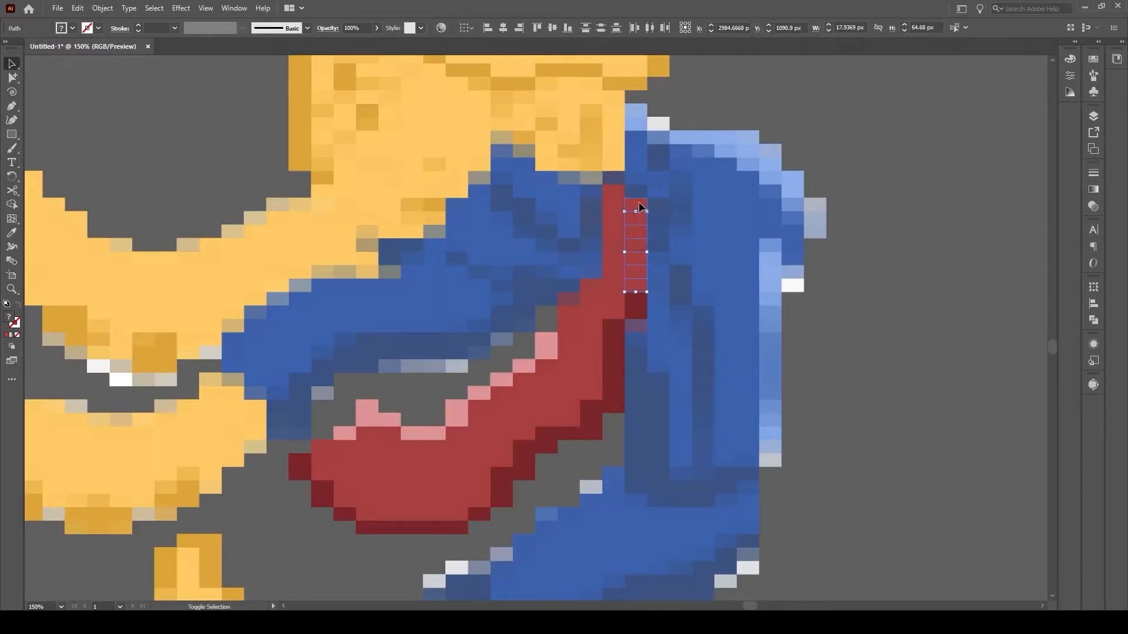
left_click(639, 204, "shift")
key("i")
left_click(638, 251)
left_click(635, 325, "ctrl")
left_click(637, 305)
key("v")
Step: Select the grey and light pixels along the upper sleeve's underside and recolour them dark blue
left_click(423, 418)
scroll(368, 450, "up", 1)
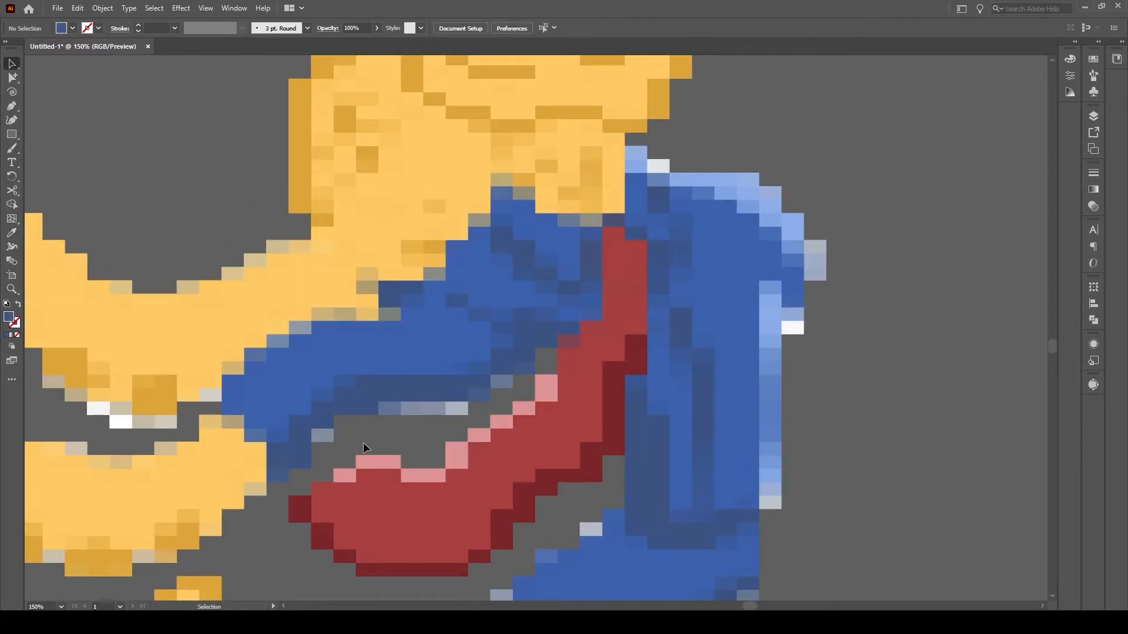
left_click(322, 435)
left_click(457, 408, "shift")
left_click(423, 408, "shift")
left_click(389, 408, "shift")
key("i")
left_click(399, 391)
key("v")
left_click(911, 253)
left_click(510, 383)
scroll(831, 438, "down", 4)
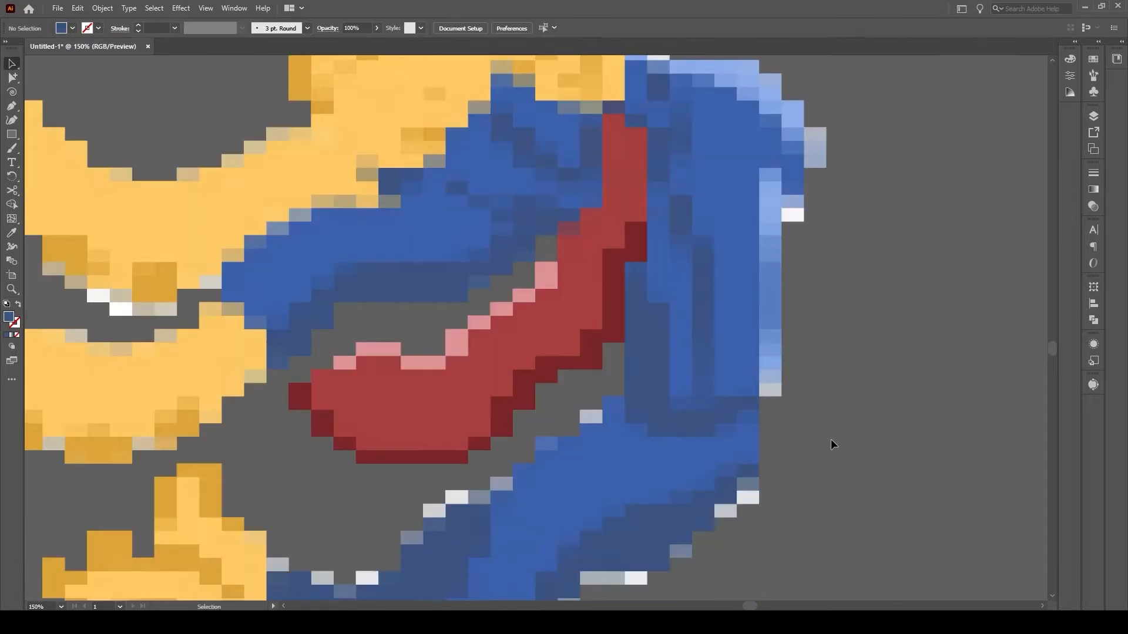
Step: Recolour the pale pixels along the jacket's back and shoulder, including the white collar pixel, light blue
left_click_drag(831, 439, 769, 211)
key("i")
scroll(823, 365, "up", 6)
left_click(764, 258)
key("i")
key("v")
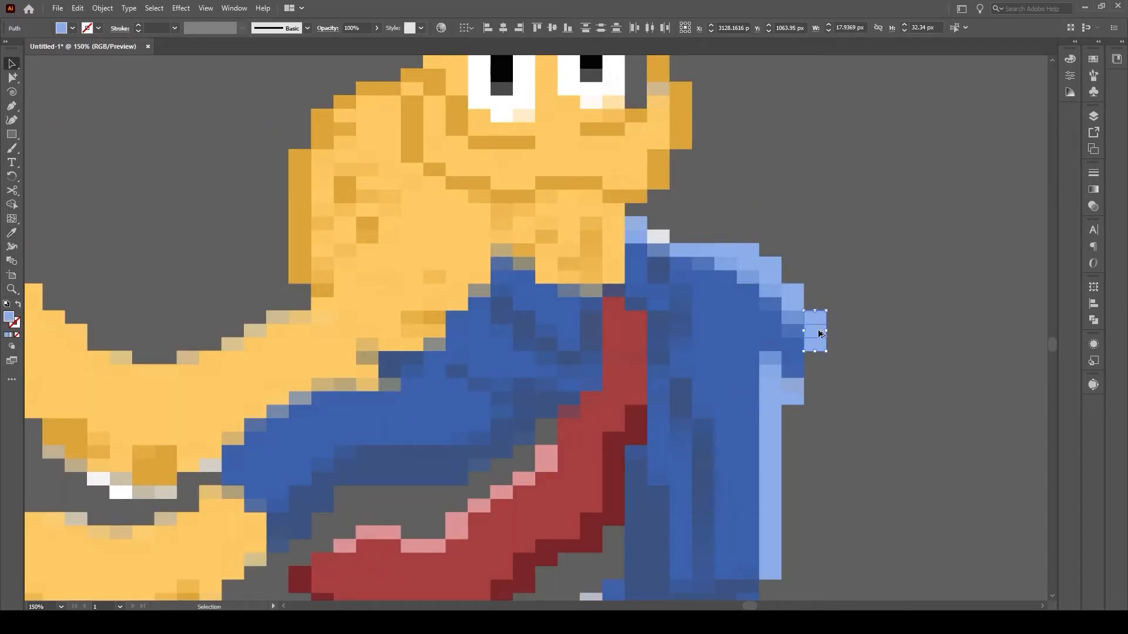
left_click_drag(818, 333, 818, 373)
scroll(746, 317, "up", 1)
left_click(663, 253)
key("Delete")
Step: Recolour the pale pixels at the lower sleeve's elbow dark blue
left_click_drag(883, 502, 900, 100)
left_click(744, 305)
left_click(765, 292, "shift")
key("i")
left_click(742, 279)
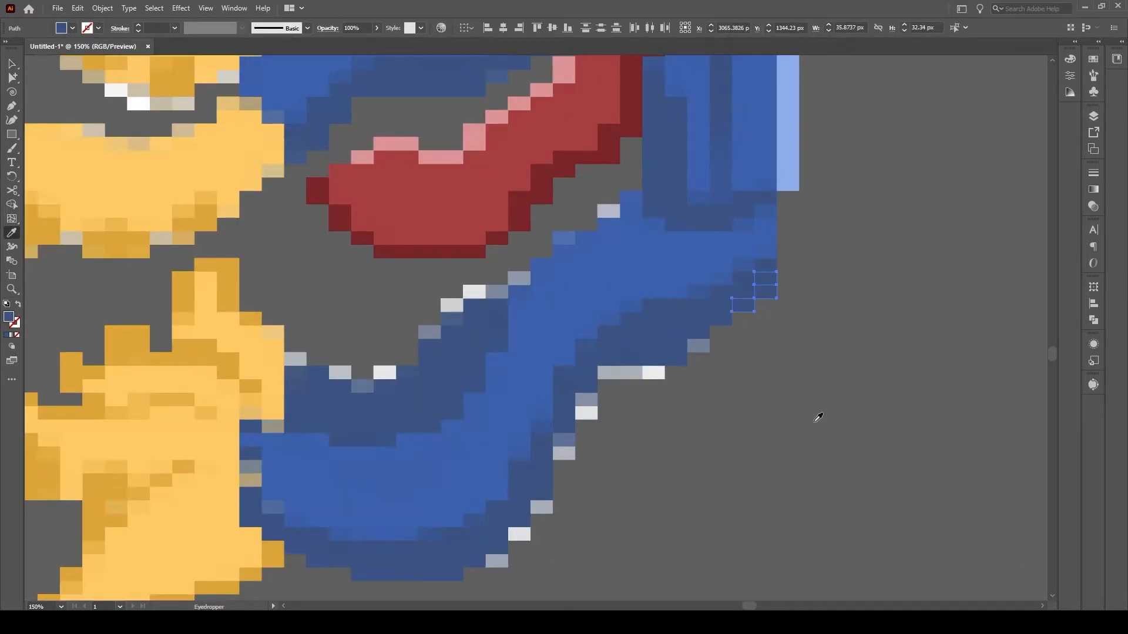
key("v")
Step: Select the white and grey pixels along the lower sleeve's underside and recolour them dark blue
left_click(802, 452)
left_click(605, 372)
left_click(520, 534, "shift")
key("i")
left_click(500, 547)
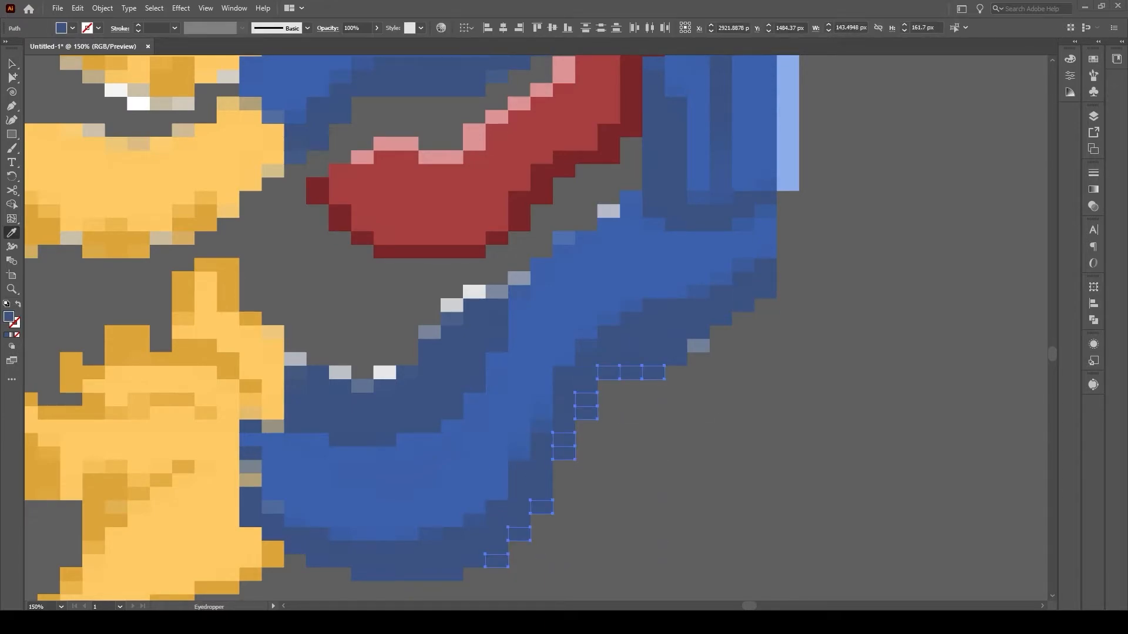
key("v")
Step: Select the edge pixels on the underside of the lower sleeve near the elbow and recolour them navy
left_click_drag(697, 360, 658, 376)
left_click(745, 400)
left_click(651, 376)
left_click(682, 347, "shift")
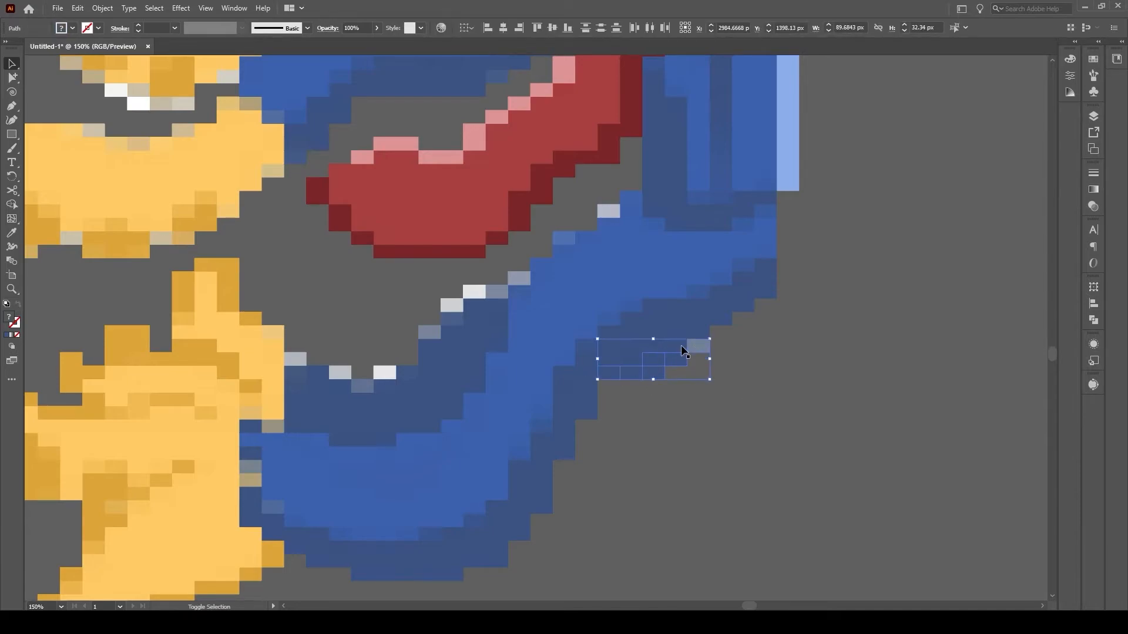
left_click(506, 322)
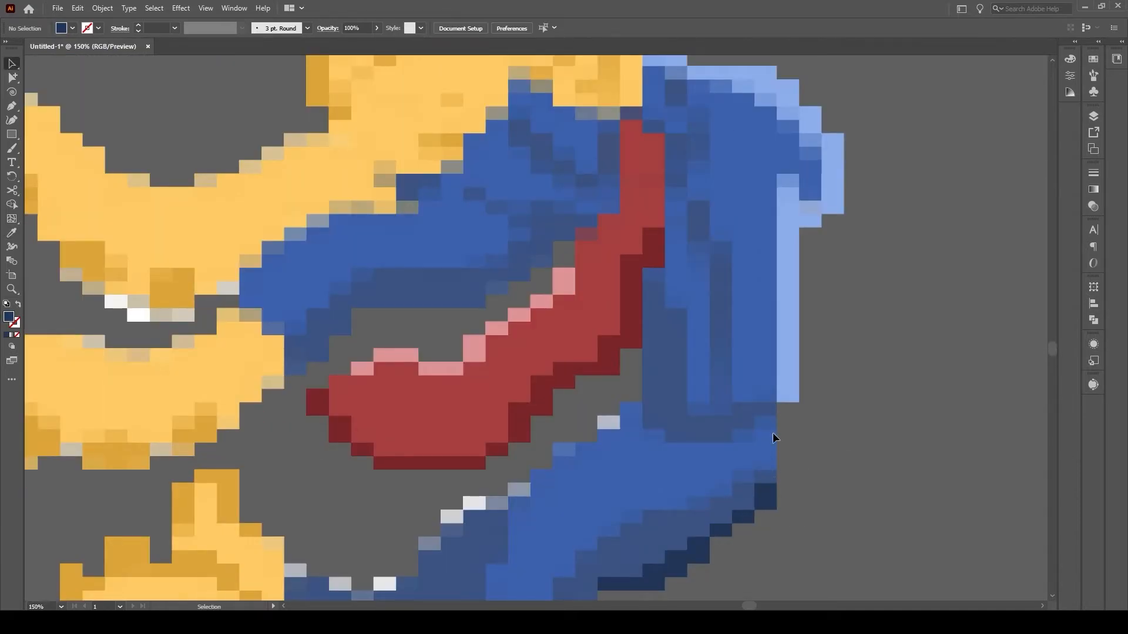
Step: Recolour the inner row of the lower sleeve's upper shadow navy, from the cuff up the bend
left_click(373, 468, "shift")
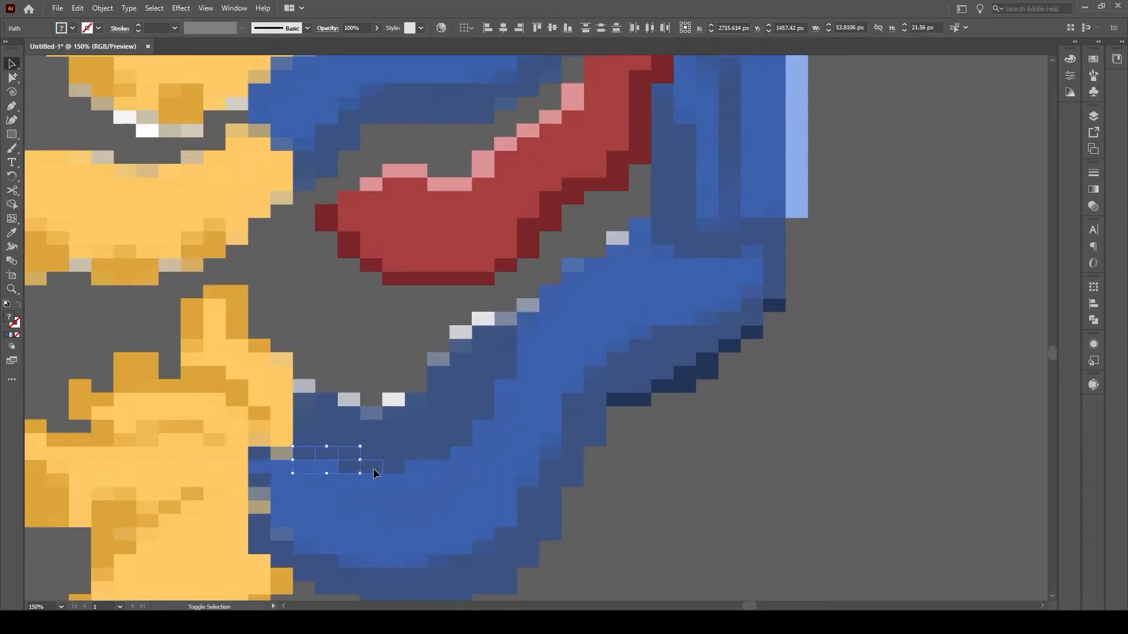
left_click(616, 416)
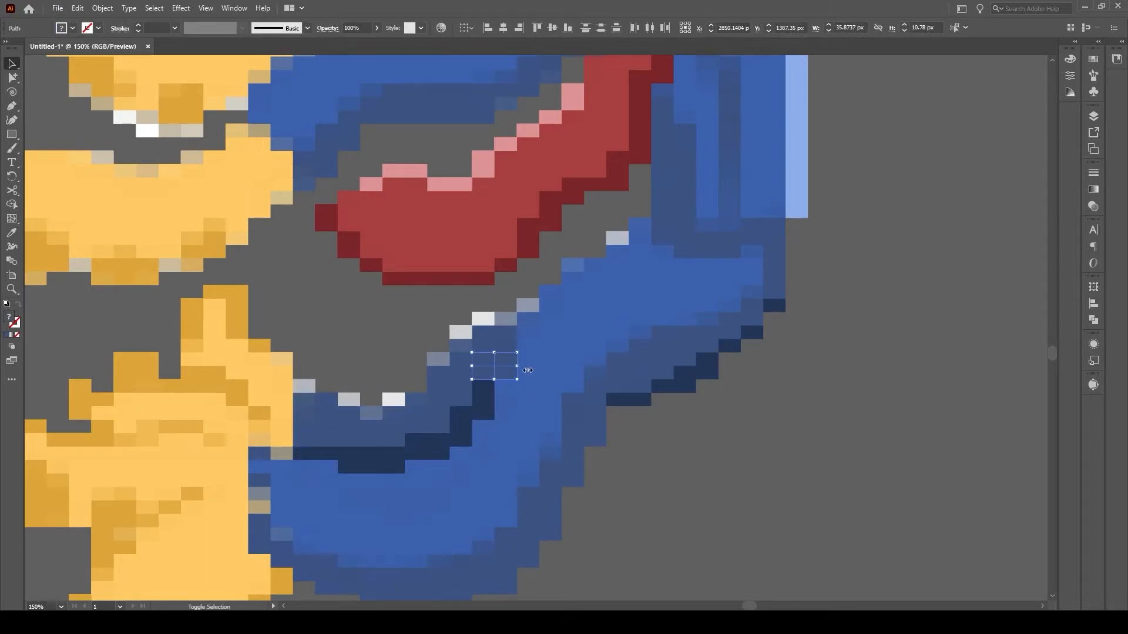
key("v")
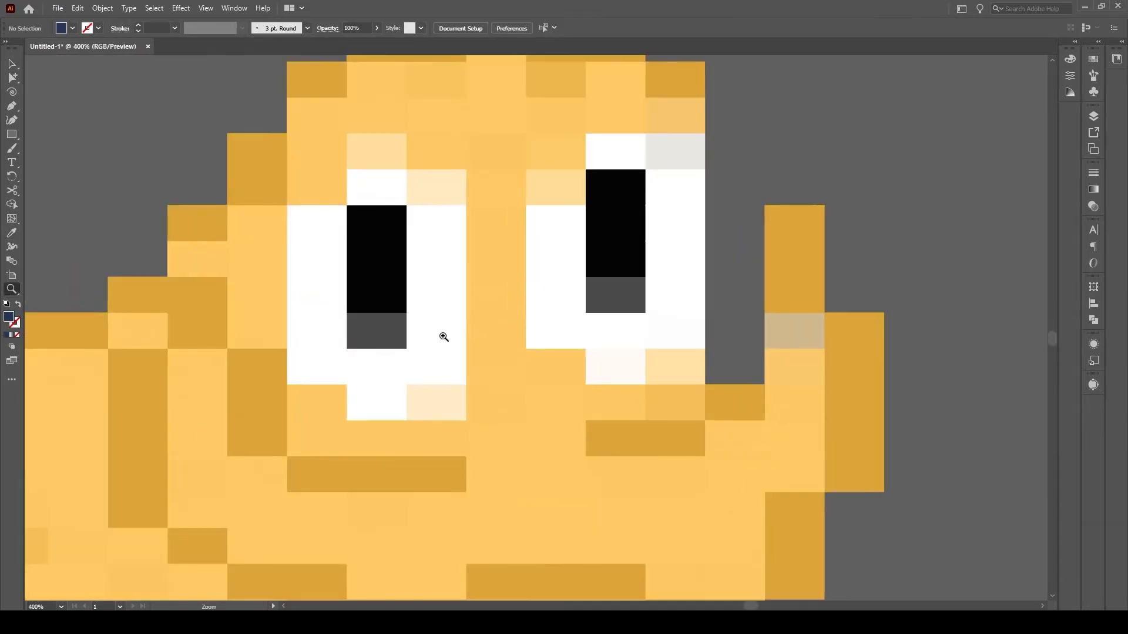
Step: Recolour the white pixels beside both pupils dark grey
left_click(668, 265, "shift")
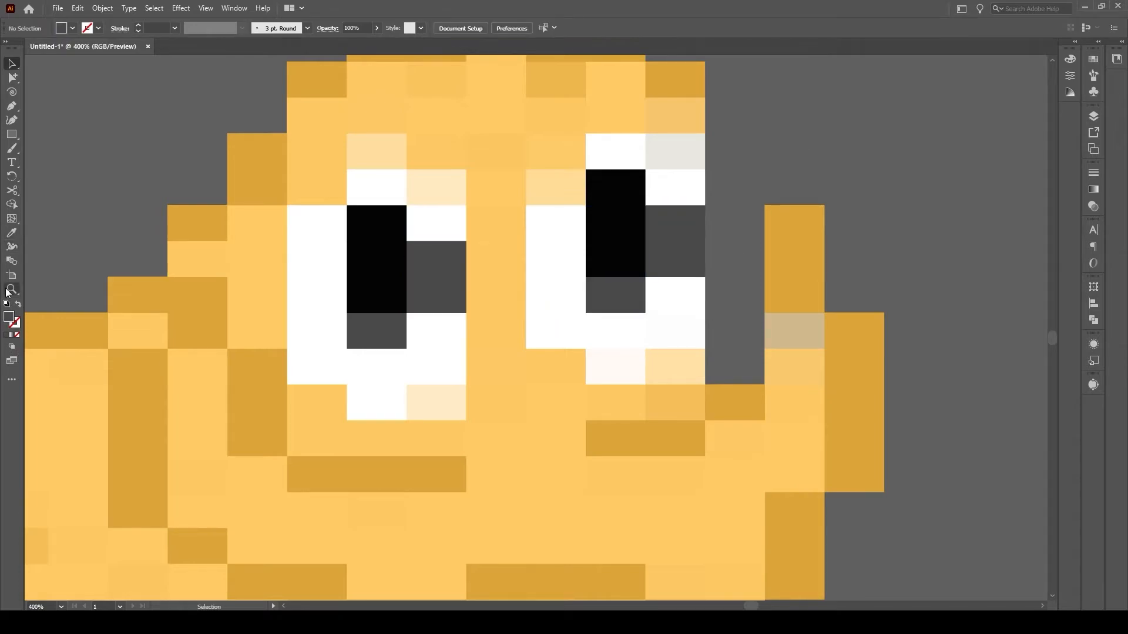
Step: Select the white and pale pixels along the middle tentacle's lower edge and recolour them darker orange
left_click(535, 298, "shift")
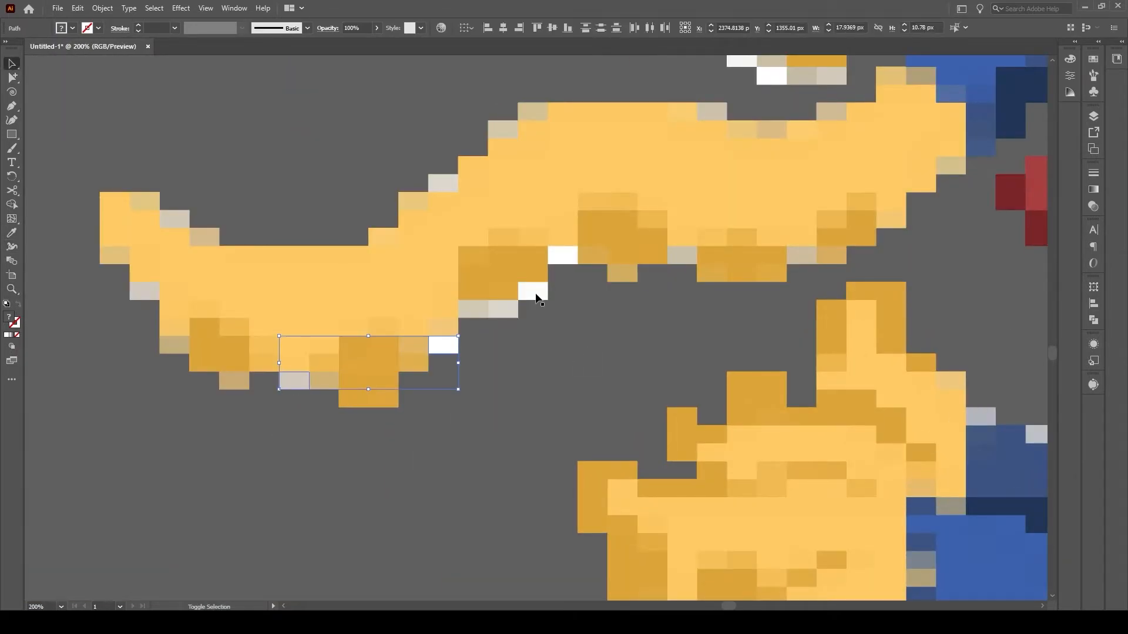
key("i")
left_click(622, 273)
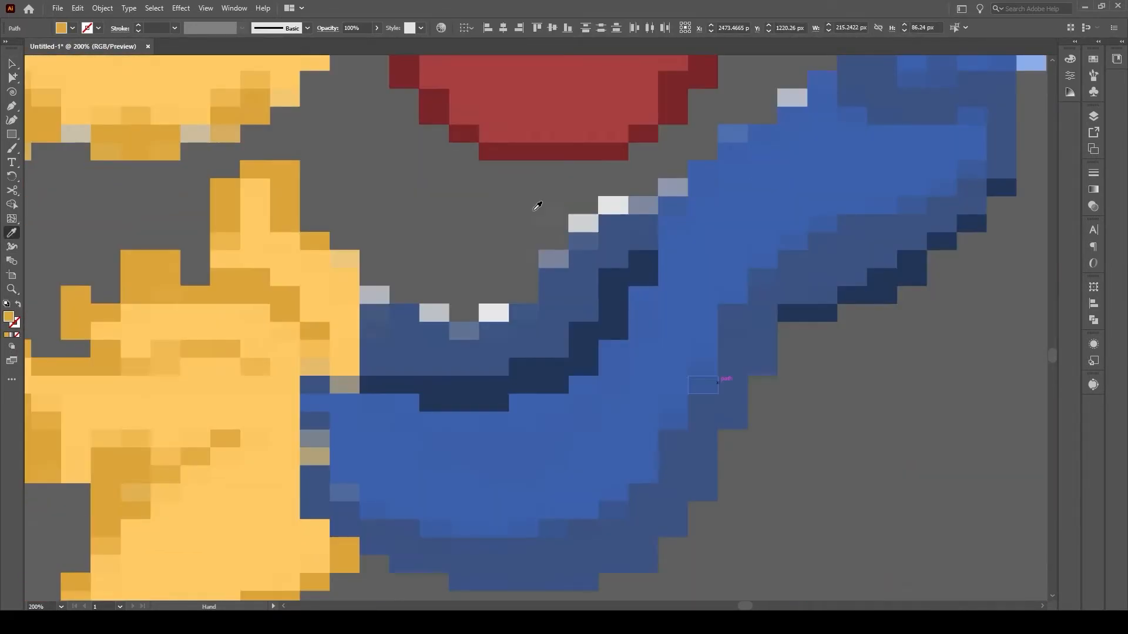
Step: Select the white and pale pixels along the lower sleeve's upper edge and recolour them blue
key("v")
left_click(375, 295)
left_click(583, 223, "shift")
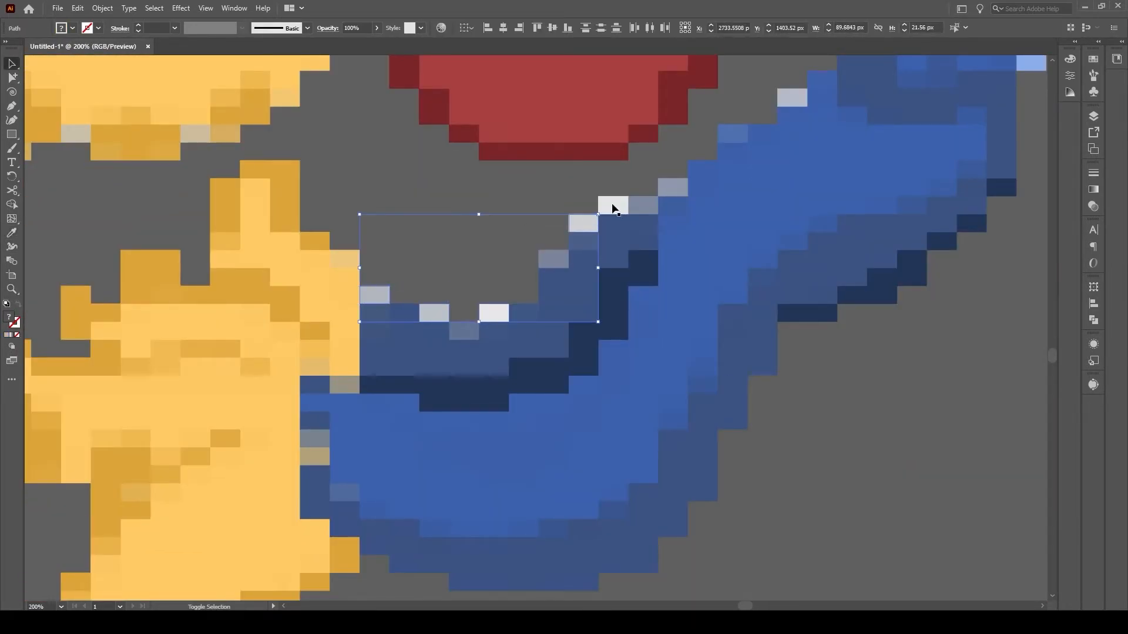
left_click(613, 206, "shift")
left_click(792, 98, "shift")
key("i")
left_click(738, 227)
Step: Recolour the tie's upper edge pixels pink, from the tip up towards the jacket
key("v")
key("i")
left_click(727, 247)
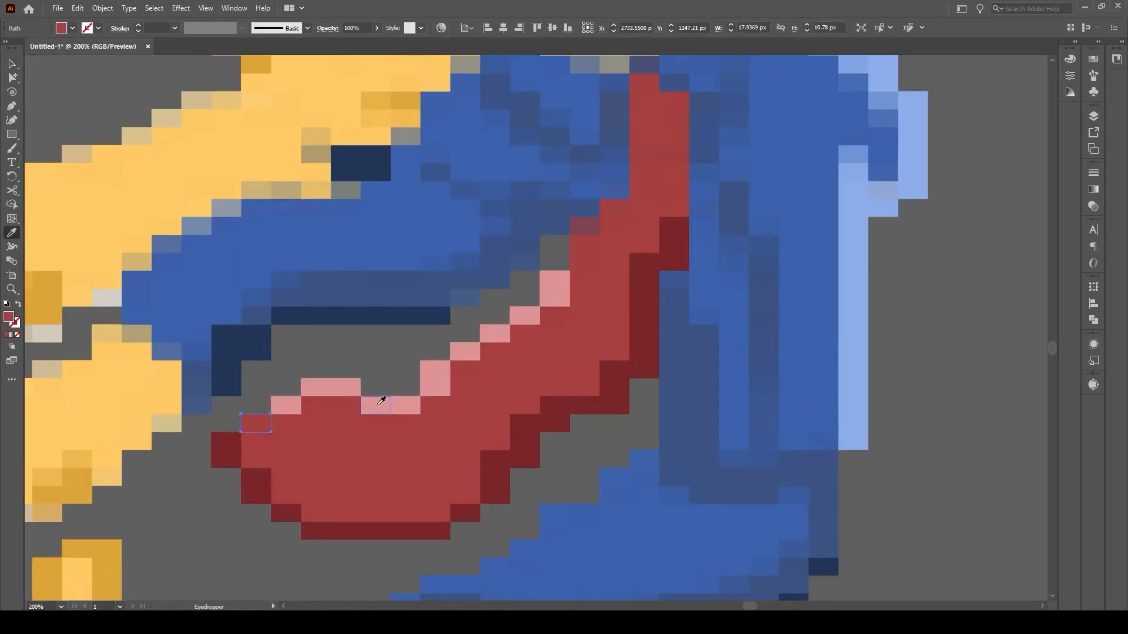
left_click(381, 402)
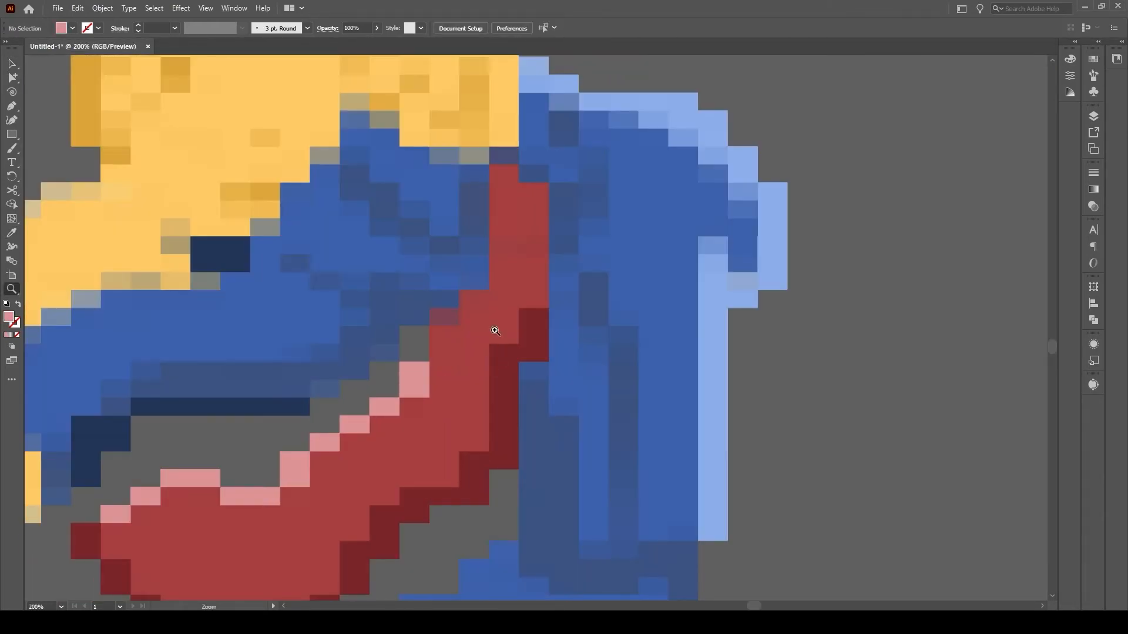
Step: Continue the pink highlight up the tie's inner edge, recolouring the edge pixels to just below the knot
double_click(474, 299)
double_click(848, 367)
left_click(444, 352)
left_click(474, 299, "shift")
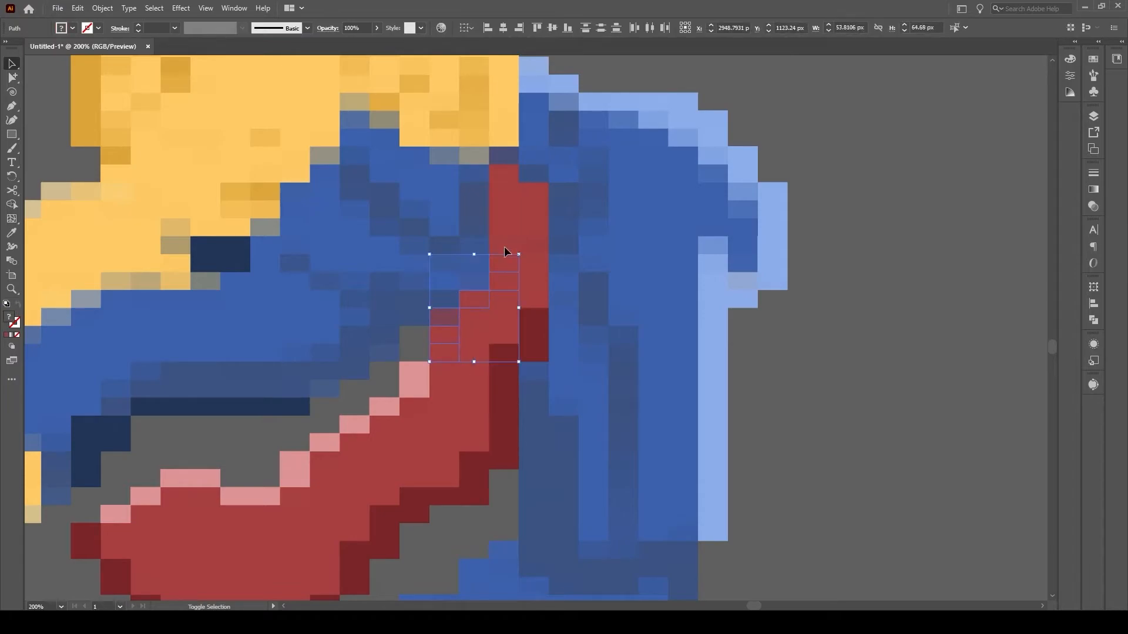
left_click(504, 246, "shift")
key("i")
left_click(414, 379)
key("v")
Step: Recolour the shadow-side and lower pixels of the tie knot dark red
left_click(513, 212, "shift")
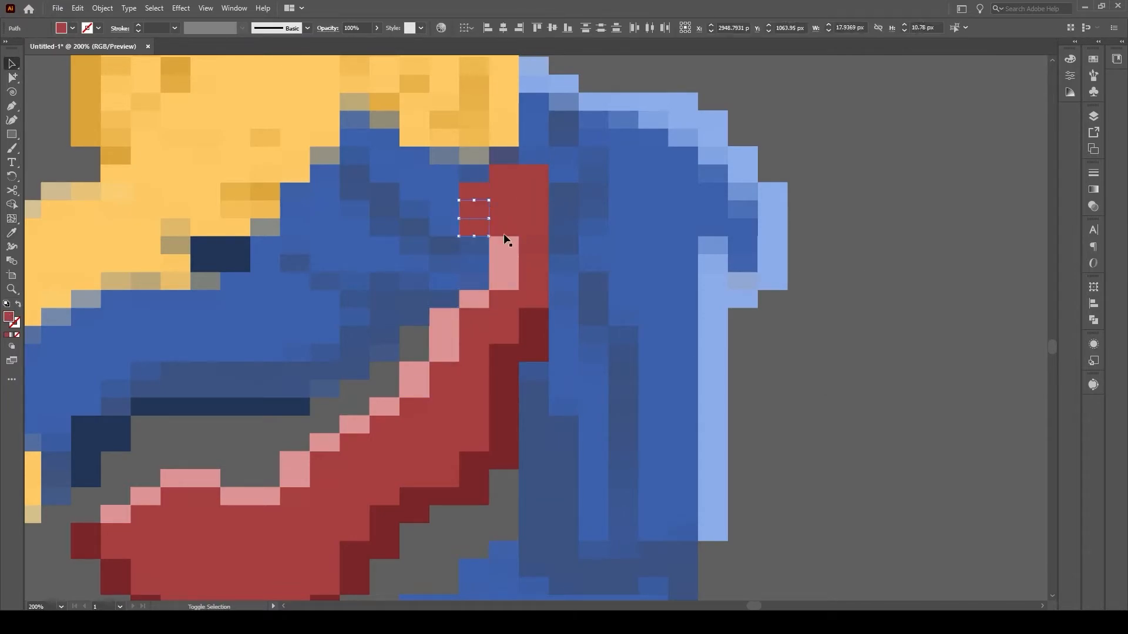
key("i")
left_click(526, 329)
key("ctrl+shift+a")
key("z")
left_click_drag(490, 302, 438, 342)
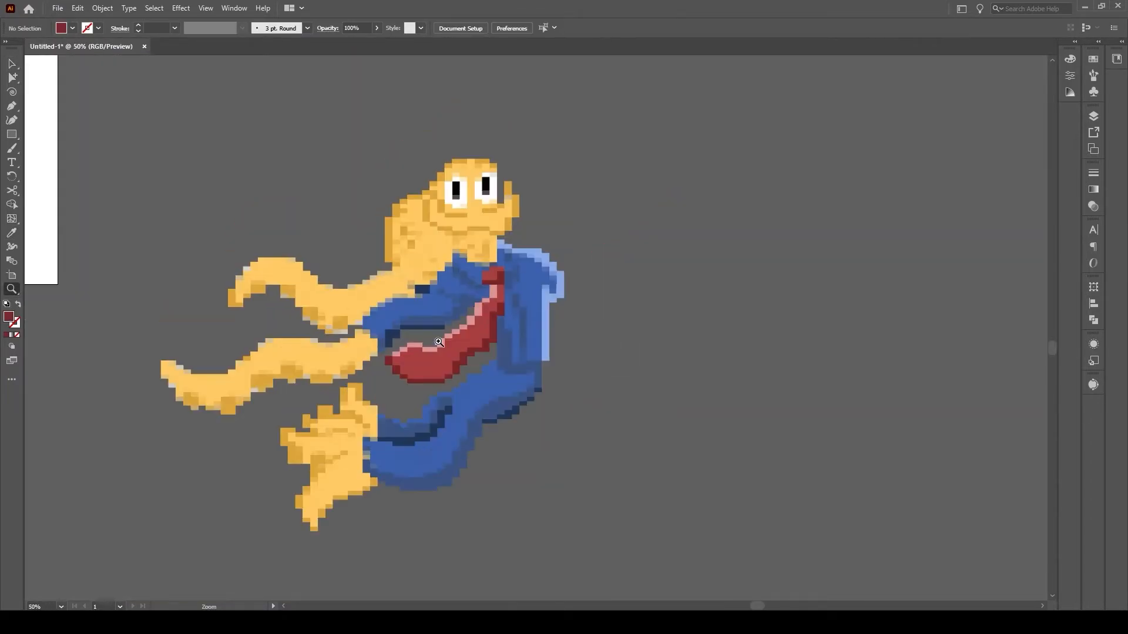
key("z")
left_click(444, 332)
key("v")
left_click_drag(515, 556, 504, 555)
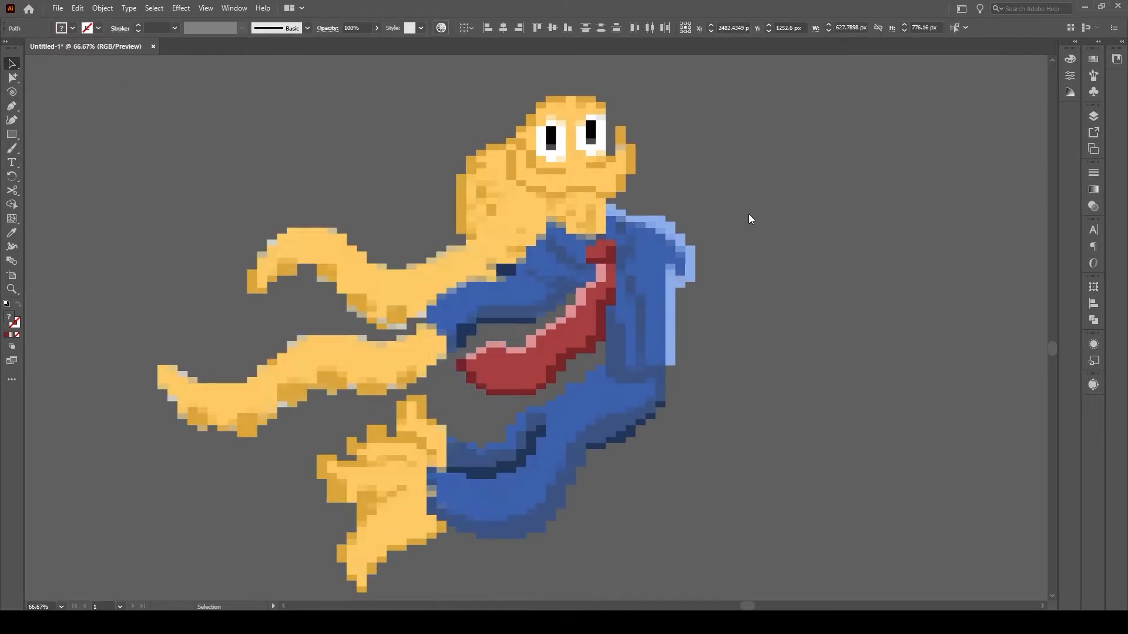
left_click(912, 364)
Step: Select the pale pixels around the upper tentacle's tip and edges and recolour them to match its orange
key("z")
left_click_drag(264, 235, 318, 235)
key("v")
left_click(288, 257)
left_click(262, 292, "shift")
left_click(468, 221, "shift")
left_click(617, 329, "shift")
left_click(707, 329, "shift")
left_click(766, 311, "shift")
left_click(796, 294, "shift")
left_click(826, 275, "shift")
key("i")
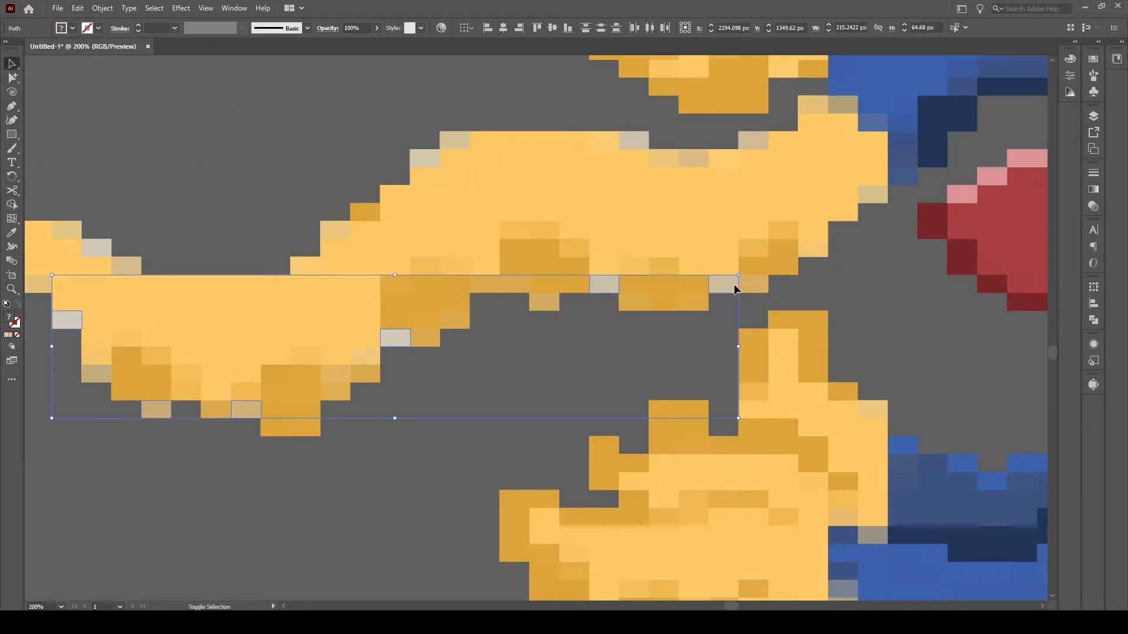
Step: Recolour the selected pale pixels along the middle tentacle's lower edge darker orange
key("i")
left_click(694, 294)
key("v")
Step: Select the pale pixels along the middle tentacle's upper edge and recolour them light orange
scroll(529, 247, "up", 1)
left_click(424, 201)
left_click(454, 184, "shift")
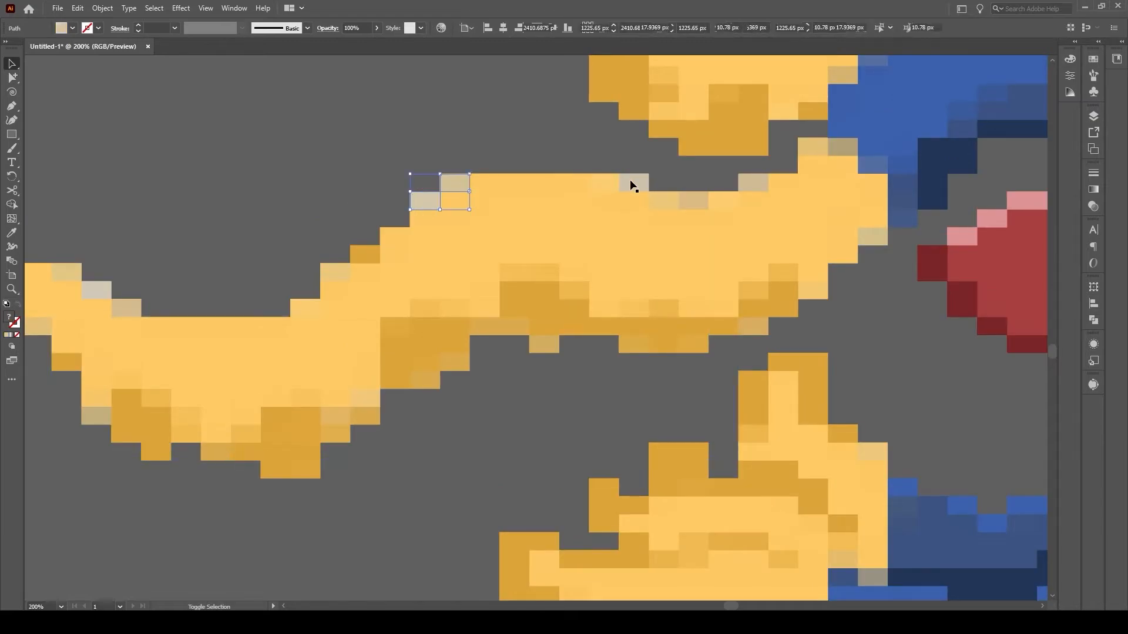
left_click(632, 183, "shift")
left_click(752, 184, "shift")
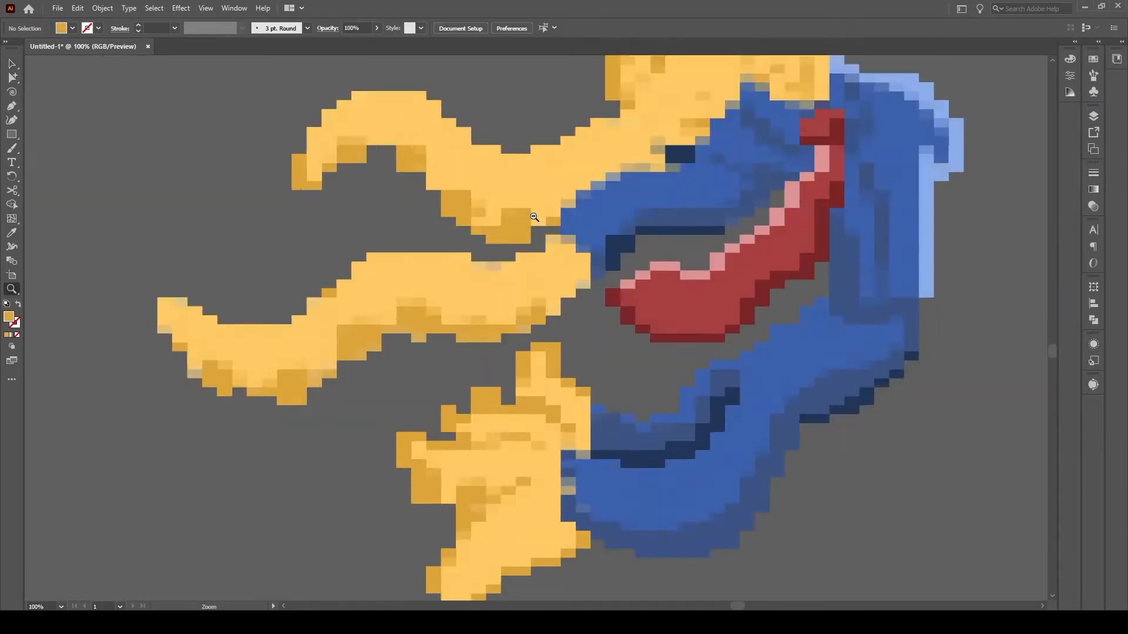
Step: Recolour the greyish pixel on the raised curl beside the eye light orange
left_click(534, 217, "alt")
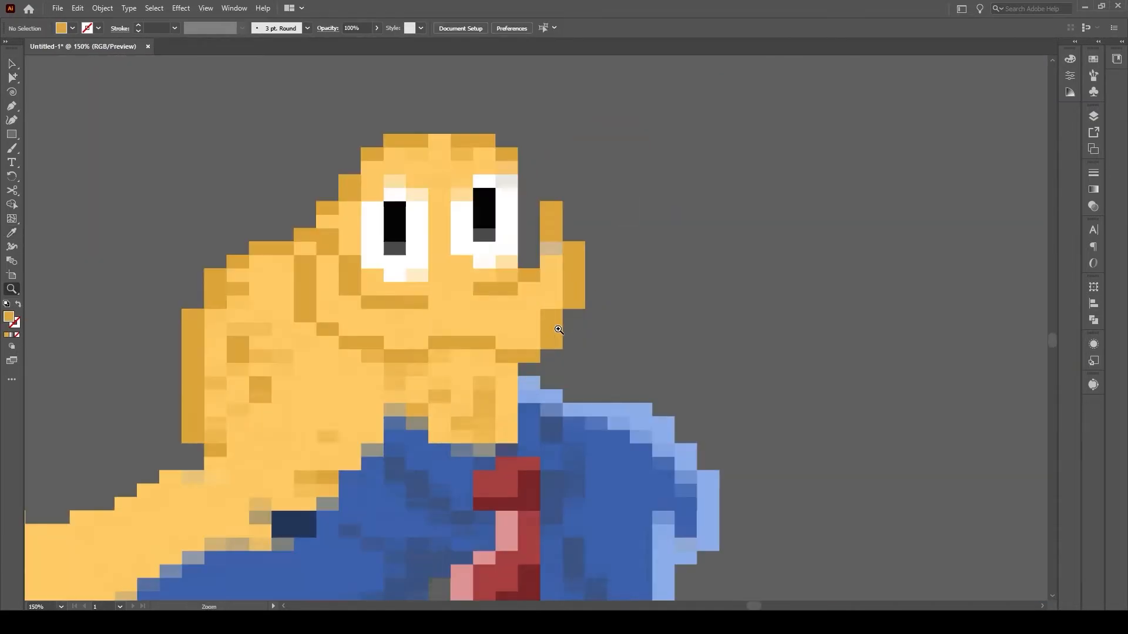
left_click(557, 327)
key("v")
left_click(610, 285)
left_click(310, 285)
key("i")
Step: Select scattered pixels on the neck below the jaw line and recolour them darker orange
scroll(461, 392, "down", 2)
left_click(461, 397, "shift")
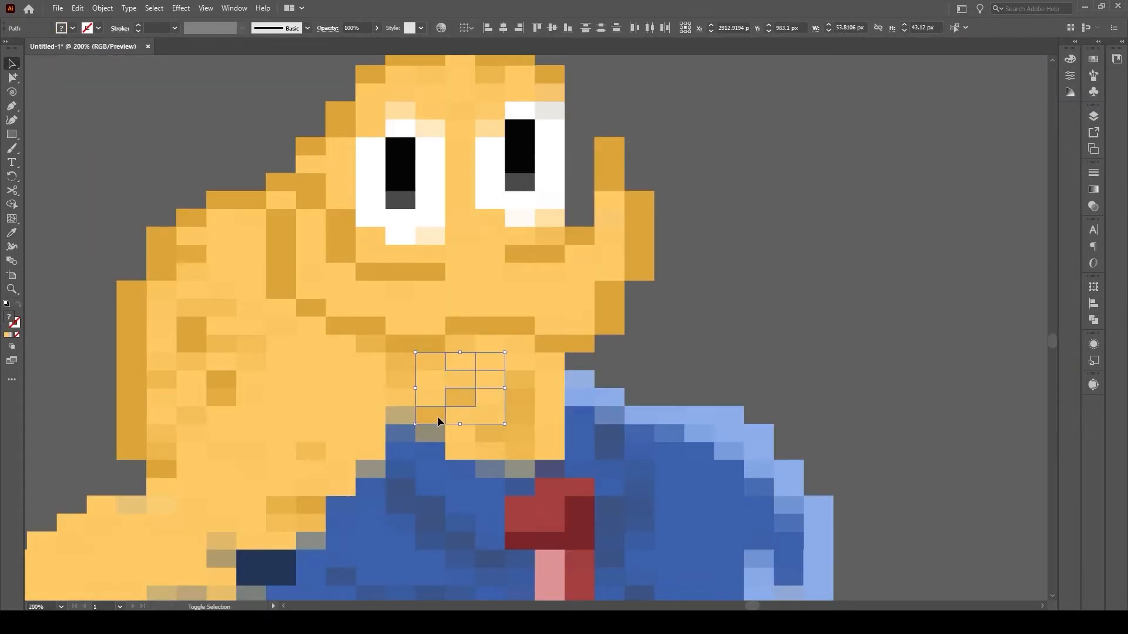
key("i")
left_click(549, 344)
key("v")
key("ctrl+shift+a")
Step: Recolour the neck's outer edge and lower crease pixels darker orange
left_click(520, 344)
left_click(549, 362, "shift")
left_click(520, 437, "shift")
left_click(491, 450, "shift")
key("i")
left_click(517, 323)
key("v")
key("ctrl+shift+a")
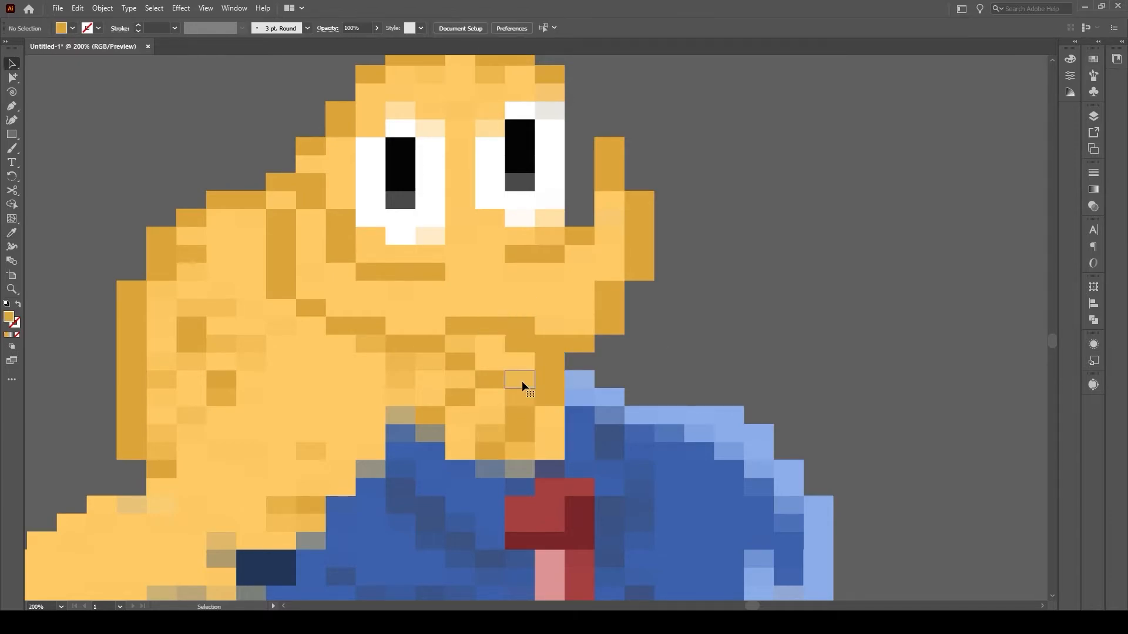
Step: Recolour two crease pixels in the middle of the neck light orange and three pixels at its inner side darker orange
left_click(522, 381)
left_click(525, 400, "shift")
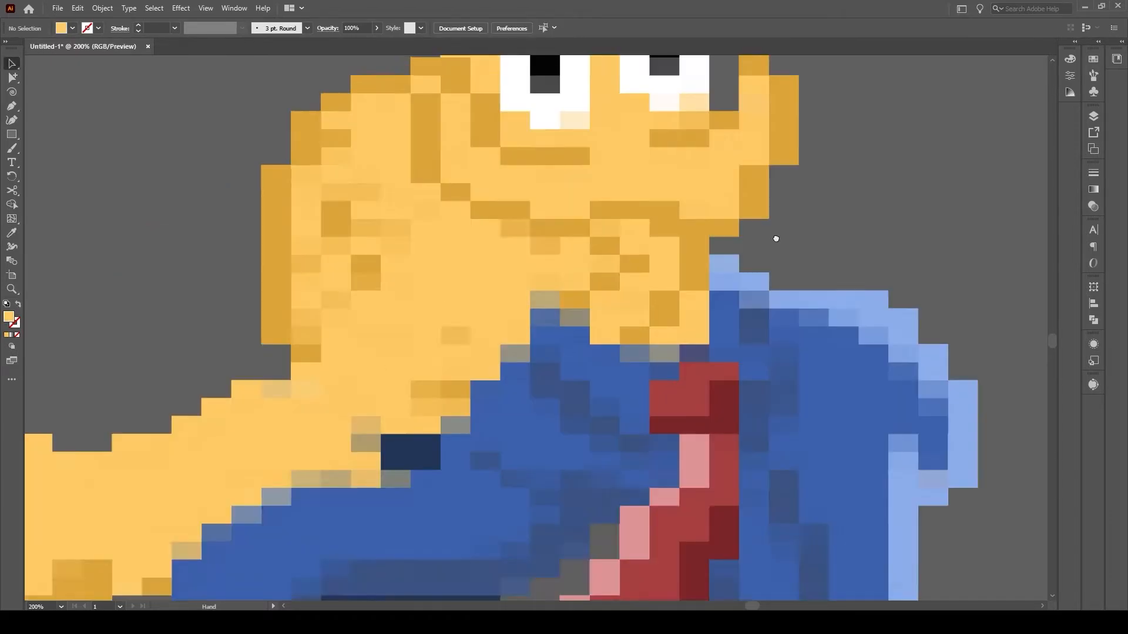
left_click_drag(776, 238, 773, 364)
left_click(512, 389)
left_click(541, 372, "shift")
left_click(542, 408, "shift")
key("i")
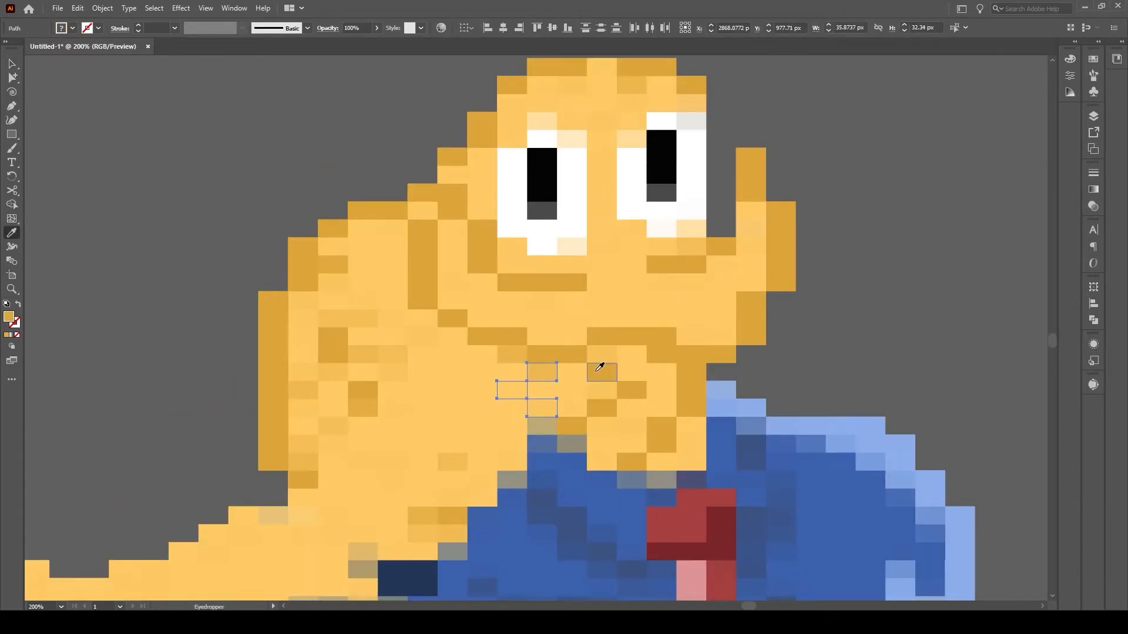
left_click(602, 368)
key("v")
double_click(692, 444)
Step: Duplicate light blue highlight pixels down the jacket's back edge to extend the strip to the elbow
double_click(12, 289)
left_click(509, 277)
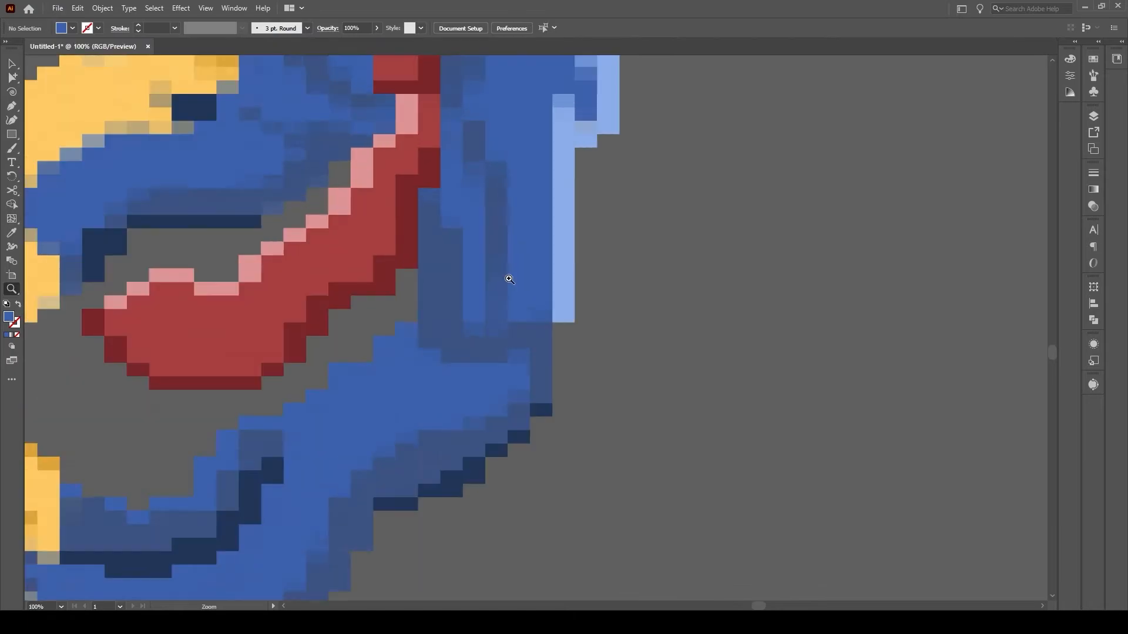
left_click(556, 360)
key("v")
left_click(545, 249)
left_click(553, 201, "shift")
left_click_drag(554, 201, 551, 374, "alt")
key("ctrl+shift+a")
Step: Continue the light blue highlight in steps around the jacket's lower back corner
double_click(12, 289)
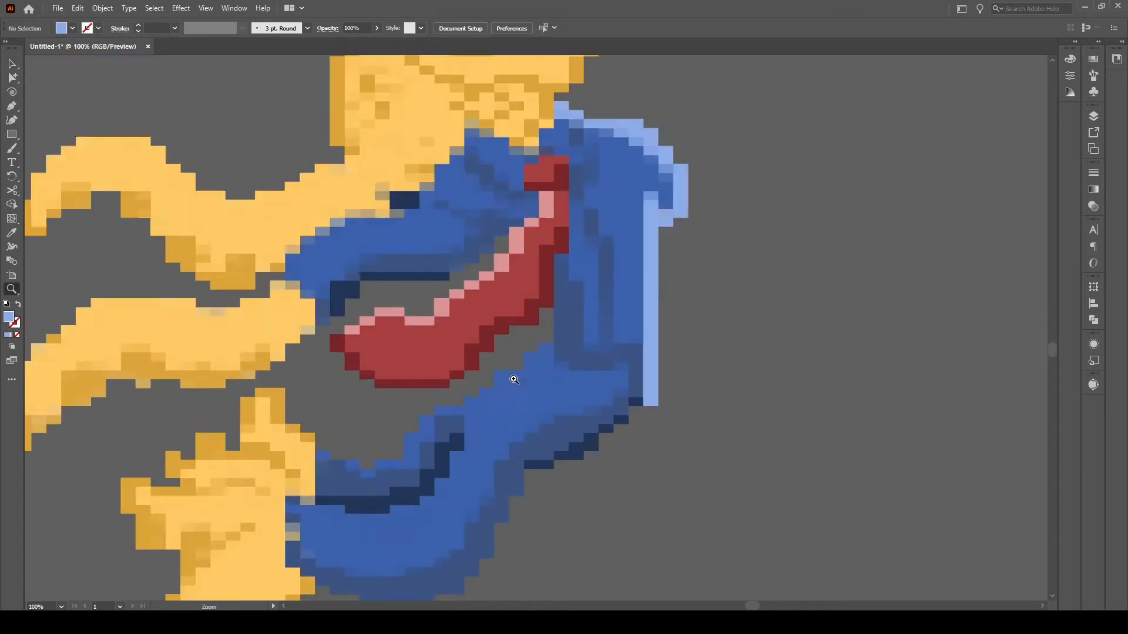
left_click(600, 426)
left_click(582, 340)
key("v")
left_click(517, 280)
key("i")
scroll(602, 301, "down", 5)
scroll(433, 249, "up", 1)
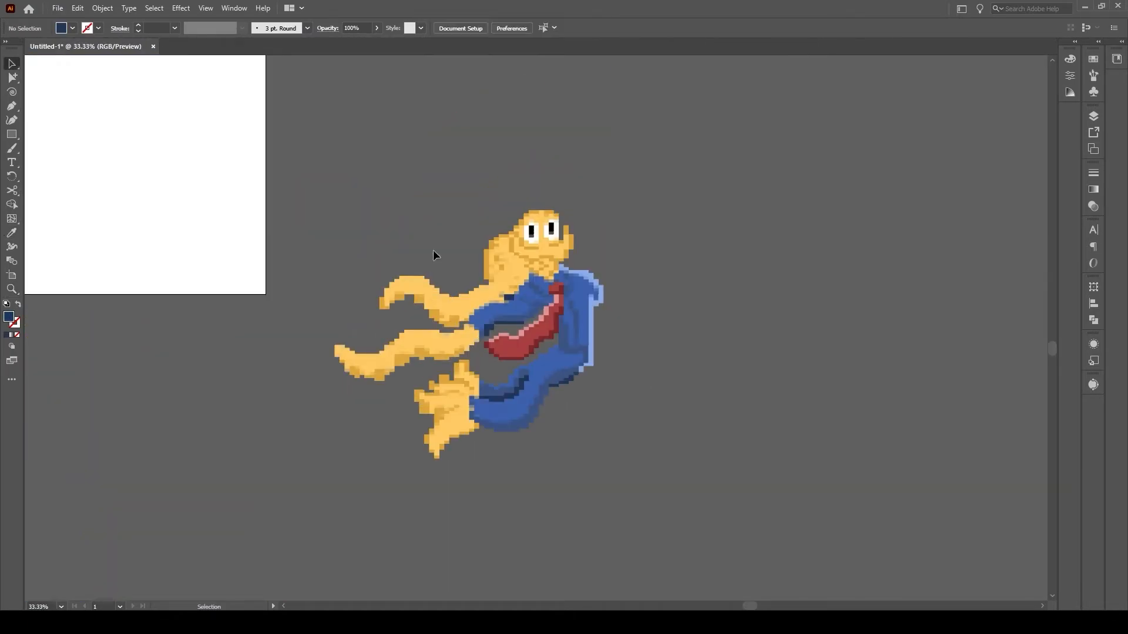
Step: Select the upper edge pixels of the lower sleeve beside the hand and recolour them blue
key("z")
left_click(456, 342)
triple_click(582, 335)
key("v")
left_click(334, 470)
left_click(393, 494, "shift")
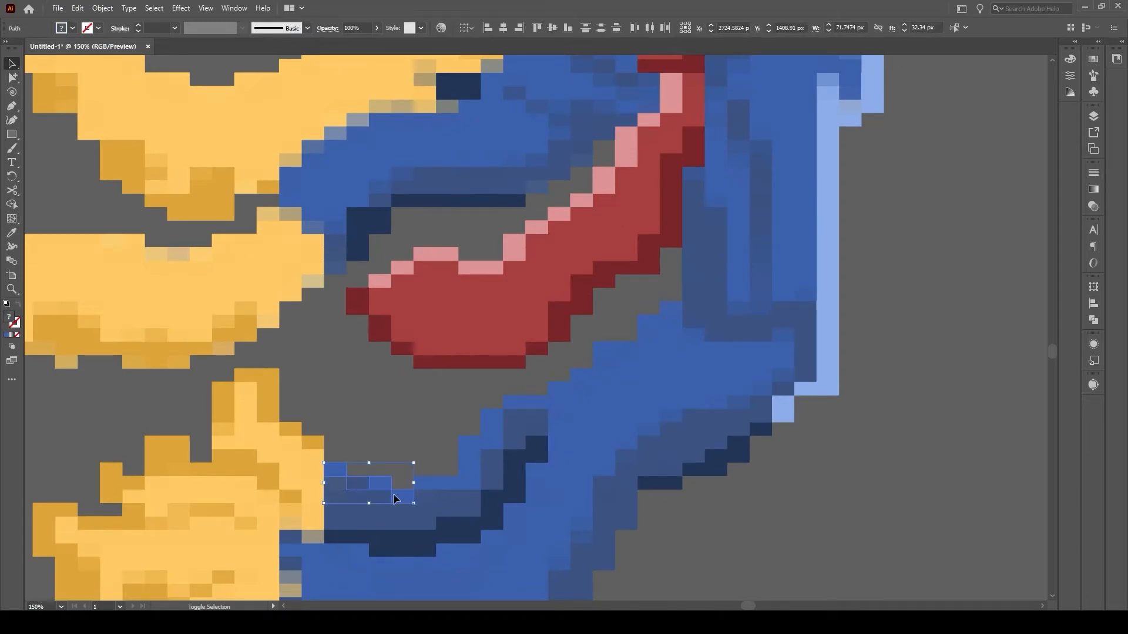
left_click(534, 406)
Step: Select the lower sleeve's cuff pixels along the hand and recolour them navy
key("v")
left_click(334, 488)
left_click(292, 572, "shift")
key("i")
left_click(347, 536)
left_click_drag(346, 537, 428, 358)
left_click(371, 369)
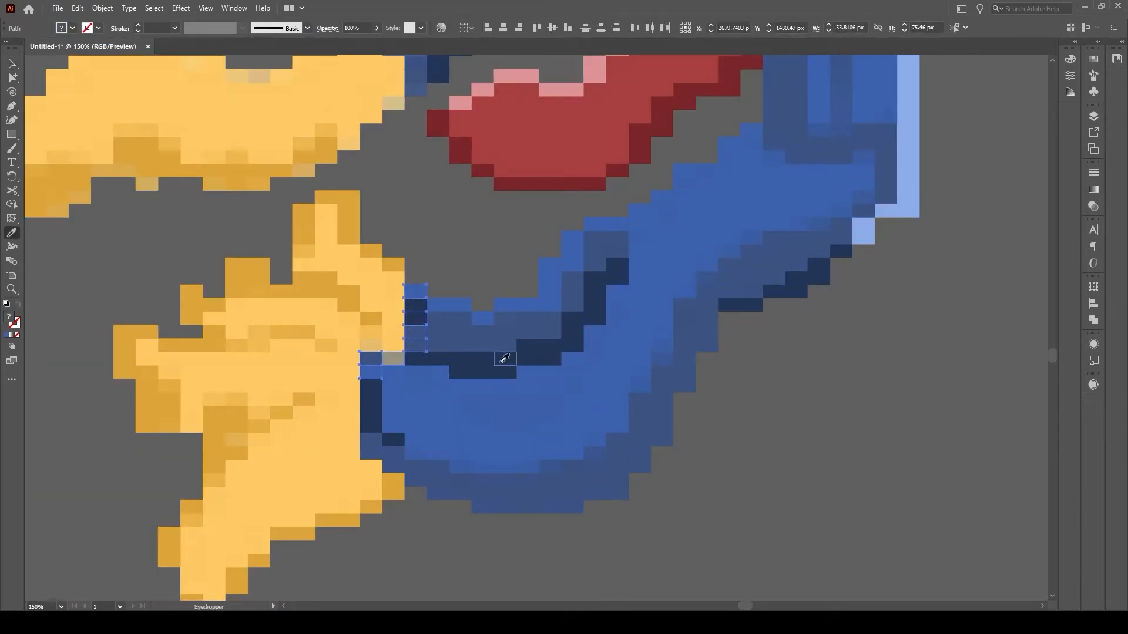
left_click(500, 363)
key("v")
left_click_drag(460, 306, 416, 301)
double_click(12, 289)
left_click(429, 313, "alt")
left_click(763, 276)
key("v")
left_click_drag(567, 342, 546, 238)
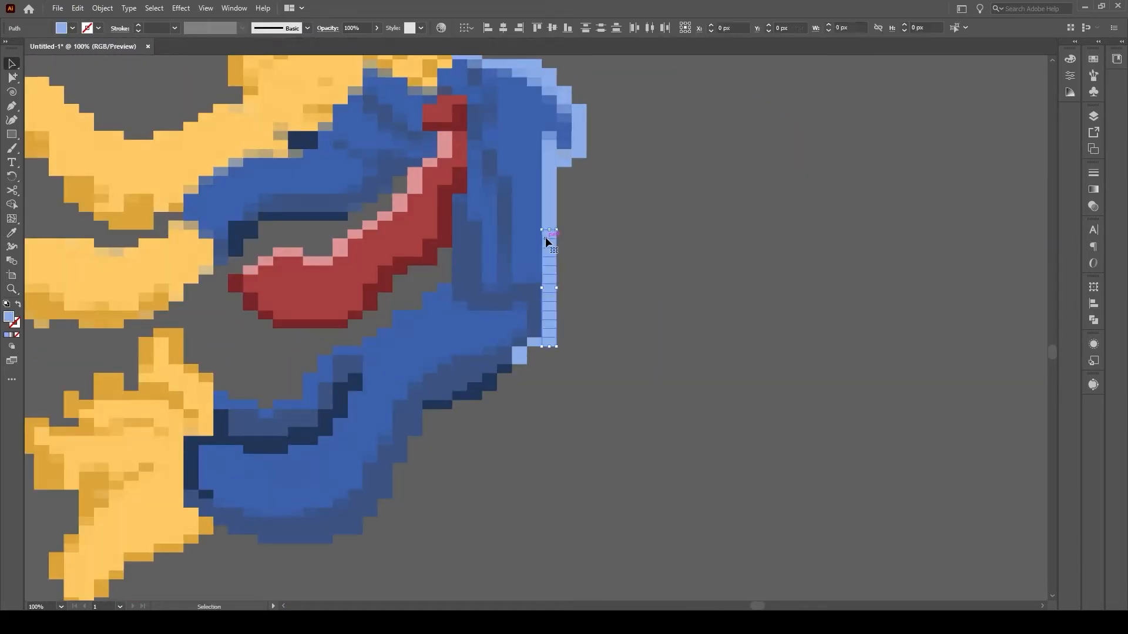
Step: Recolour the stepped upper edge of the lower sleeve navy, from the bend up to the jacket's front edge
left_click_drag(631, 325, 664, 433)
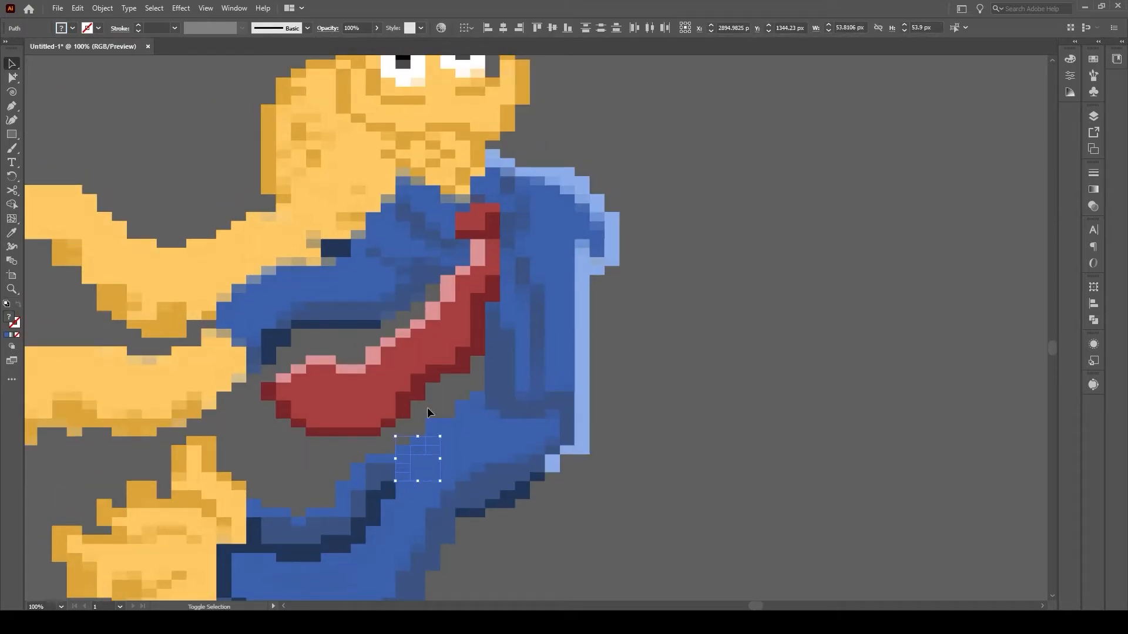
key("i")
left_click(388, 488)
left_click(477, 397)
left_click(462, 411, "shift")
key("i")
left_click(522, 490)
left_click(491, 370)
Step: Recolour the upper sleeve's underarm shadow and the fold above it navy, up to the tie
left_click_drag(417, 309, 470, 361)
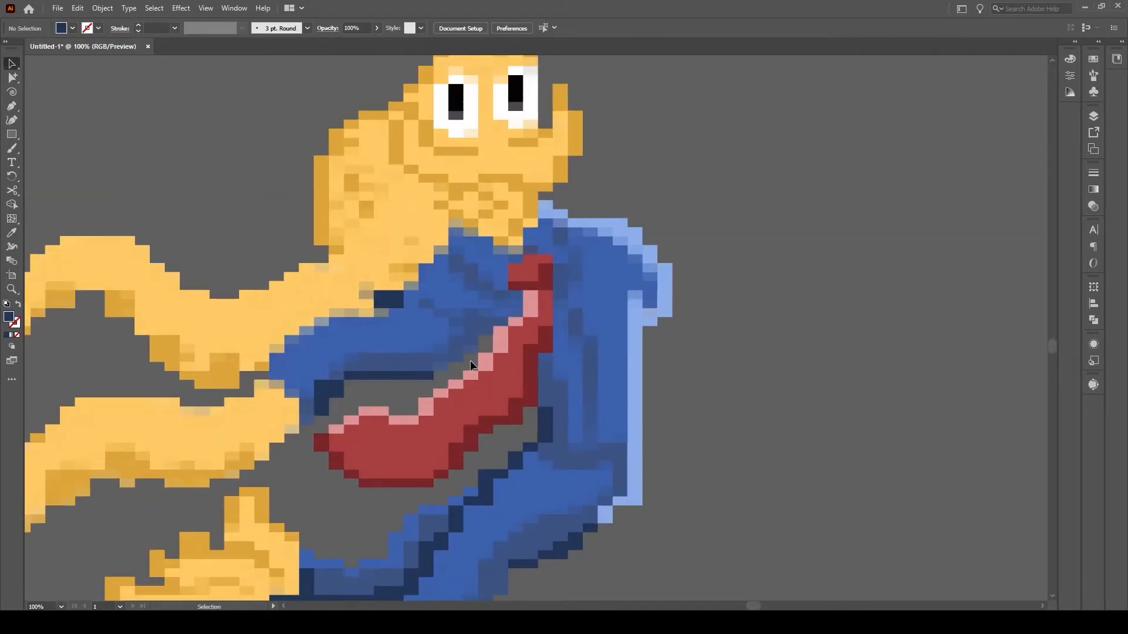
left_click(470, 361, "shift")
left_click(500, 321, "shift")
key("i")
left_click(442, 369)
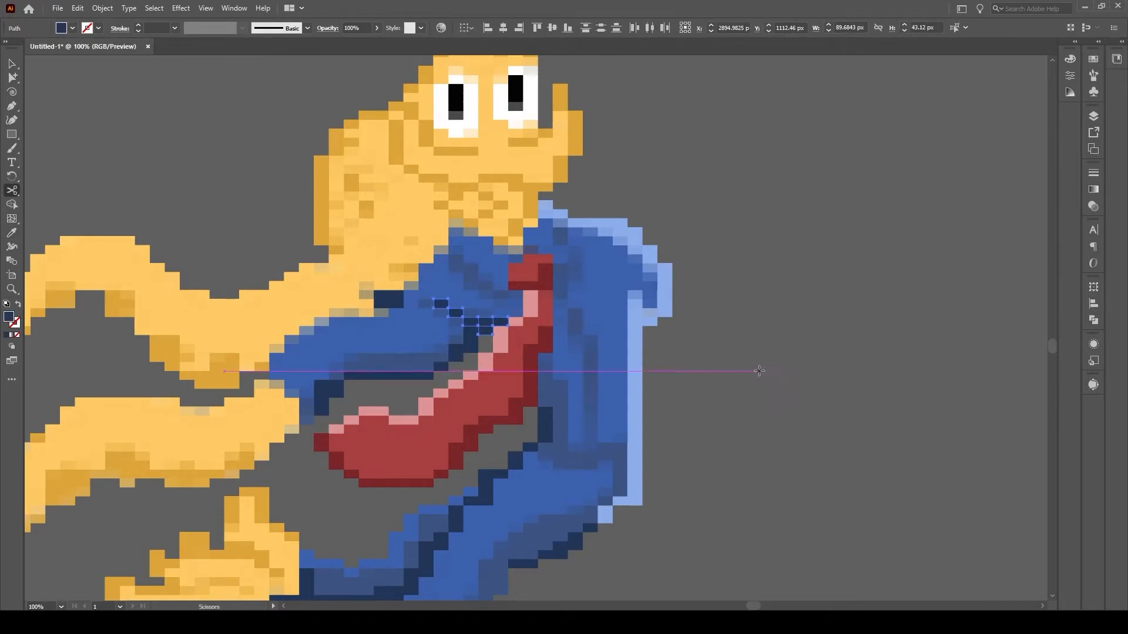
Step: Recolour the diagonal fold below the neck and the collar pixels on the far side of the tie knot navy
left_click_drag(456, 276, 477, 317)
key("v")
left_click(477, 309)
left_click(491, 317, "shift")
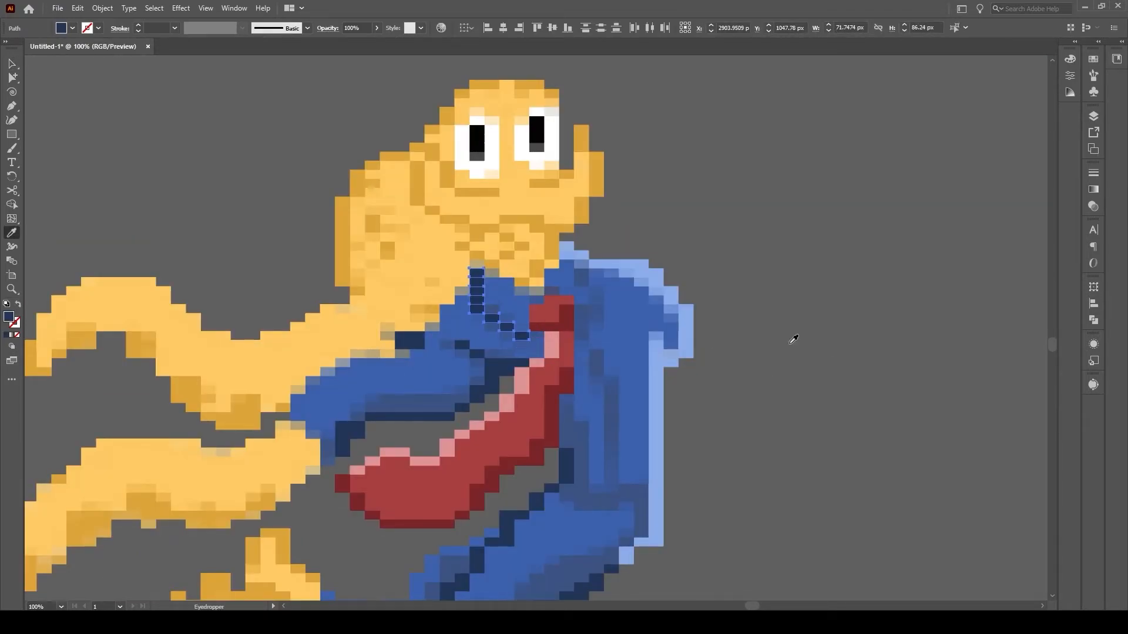
left_click(572, 265, "shift")
key("i")
left_click(521, 335)
key("ctrl+shift+a")
Step: Select the pixels of the vertical fold down the jacket's body and recolour them navy
left_click_drag(597, 342, 578, 255)
key("v")
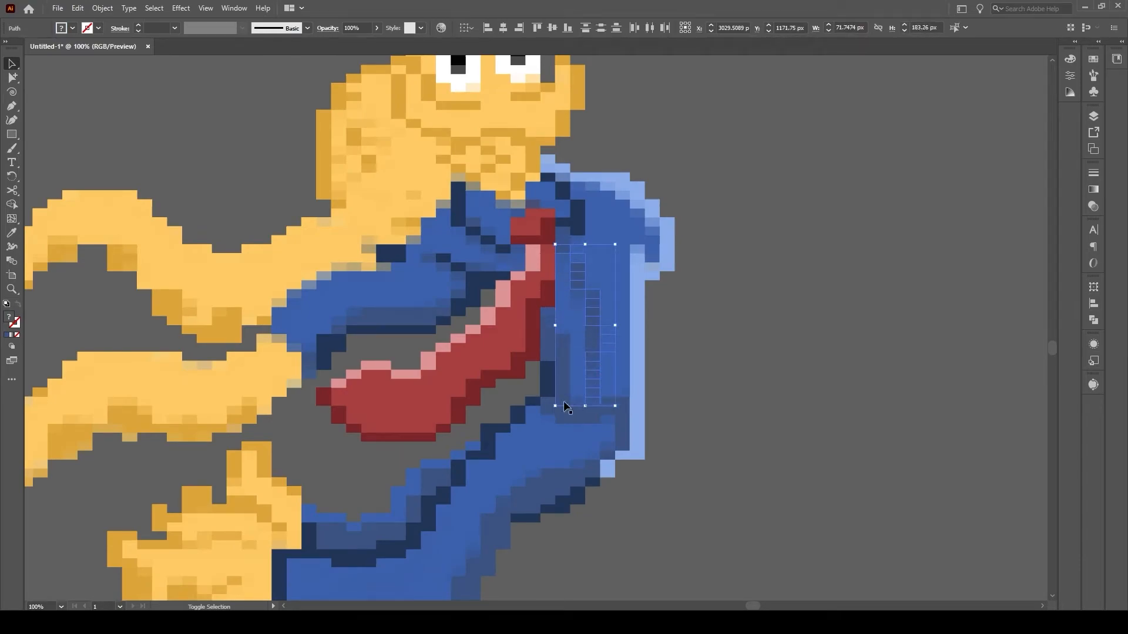
key("i")
left_click(548, 379)
key("ctrl+shift+a")
Step: Select the row of pixels on the upper sleeve's top edge beneath the navy patch and recolour it blue
scroll(646, 320, "down", 2)
scroll(521, 254, "up", 3)
key("v")
left_click(502, 370)
left_click(480, 369, "shift")
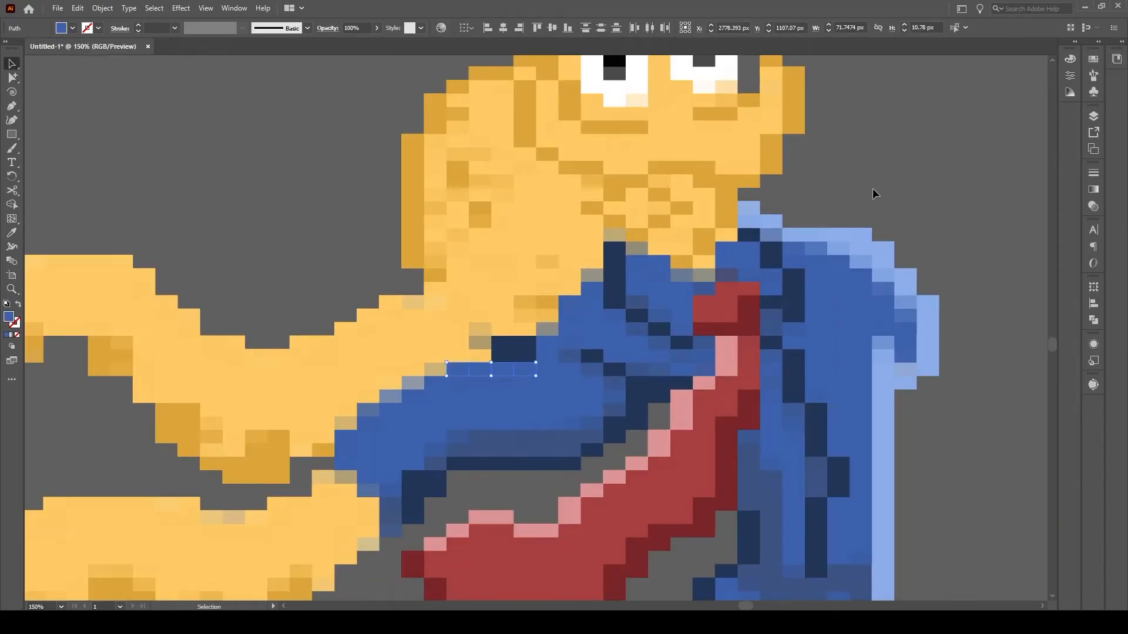
Step: Recolour the greyish upper tentacle pixels beside the sleeve's navy patch darker orange
left_click(480, 338)
left_click(413, 302, "shift")
key("i")
left_click(435, 275)
key("ctrl+shift+a")
Step: Recolour the pixels where the base of the head meets the upper tentacle darker orange
key("v")
left_click(466, 295)
left_click(492, 315, "shift")
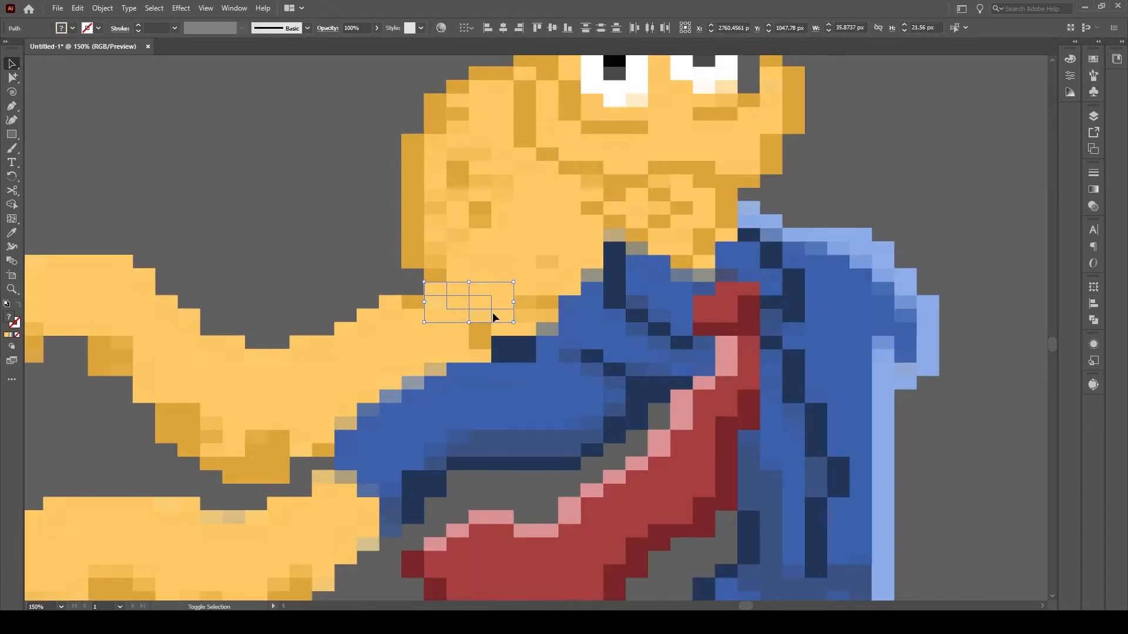
left_click(546, 275)
key("ctrl+shift+a")
Step: Recolour the uneven edge pixels at the tip of the lower tentacle light orange
left_click_drag(30, 318, 359, 346)
left_click(329, 361)
left_click_drag(229, 409, 379, 243)
left_click(422, 203)
left_click(198, 459, "ctrl")
left_click(242, 523)
key("v")
left_click(175, 500)
key("ctrl+shift+a")
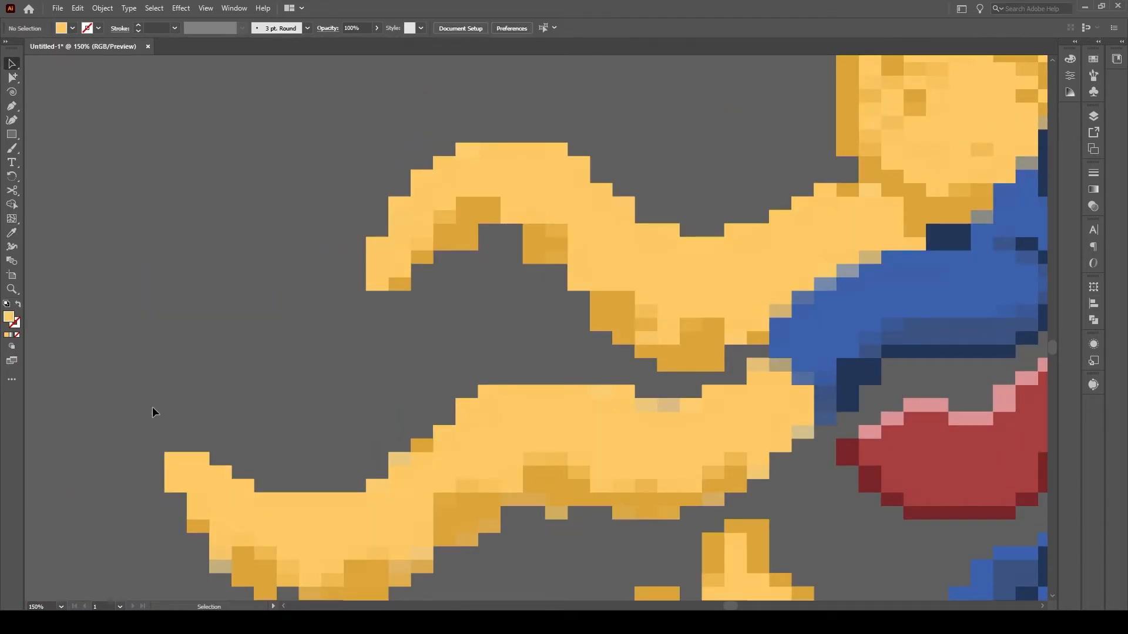
Step: Recolour the two greyish pixels in the dip of the lower tentacle's upper edge light orange
key("z")
left_click(366, 301, "alt")
left_click(477, 374)
key("v")
left_click(423, 260)
left_click(445, 260, "shift")
key("i")
left_click(462, 268)
key("ctrl+shift+a")
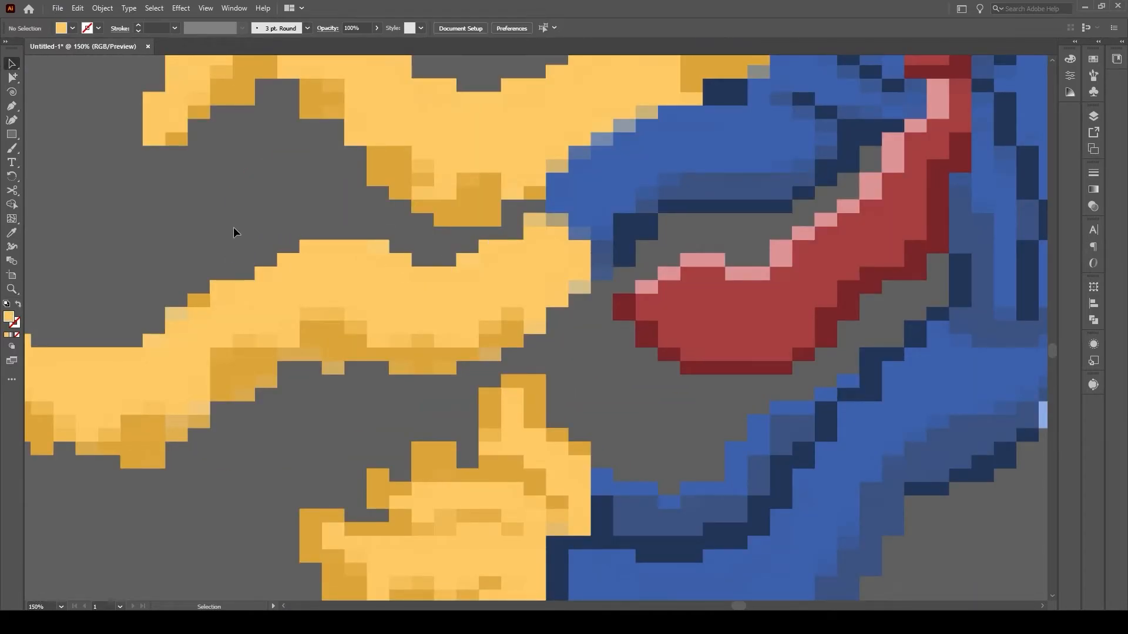
Step: Recolour the greyish pixels at the end of the lower tentacle beside the sleeve cuff light orange
key("z")
left_click(600, 286, "alt")
left_click(684, 320)
key("v")
left_click(540, 258)
left_click(567, 274, "shift")
key("i")
left_click(599, 359)
key("ctrl+shift+a")
key("v")
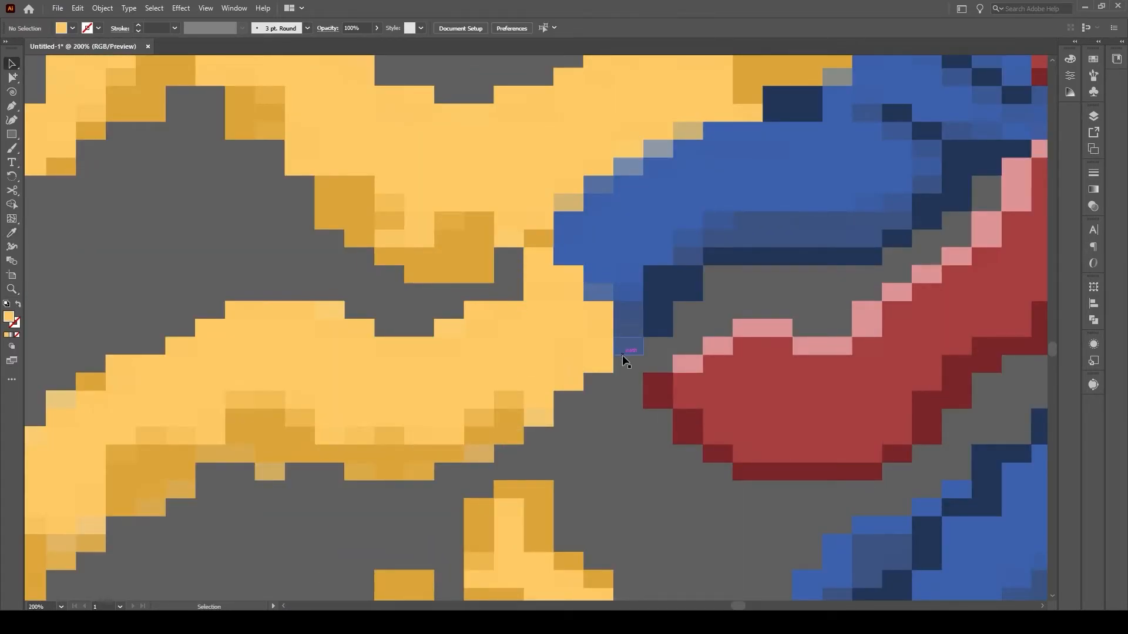
Step: Recolour the pixel below the sleeve's cuff navy to match the cuff's shading
key("i")
left_click(681, 294)
key("ctrl+shift+a")
key("z")
left_click(537, 329, "alt")
left_click(556, 361)
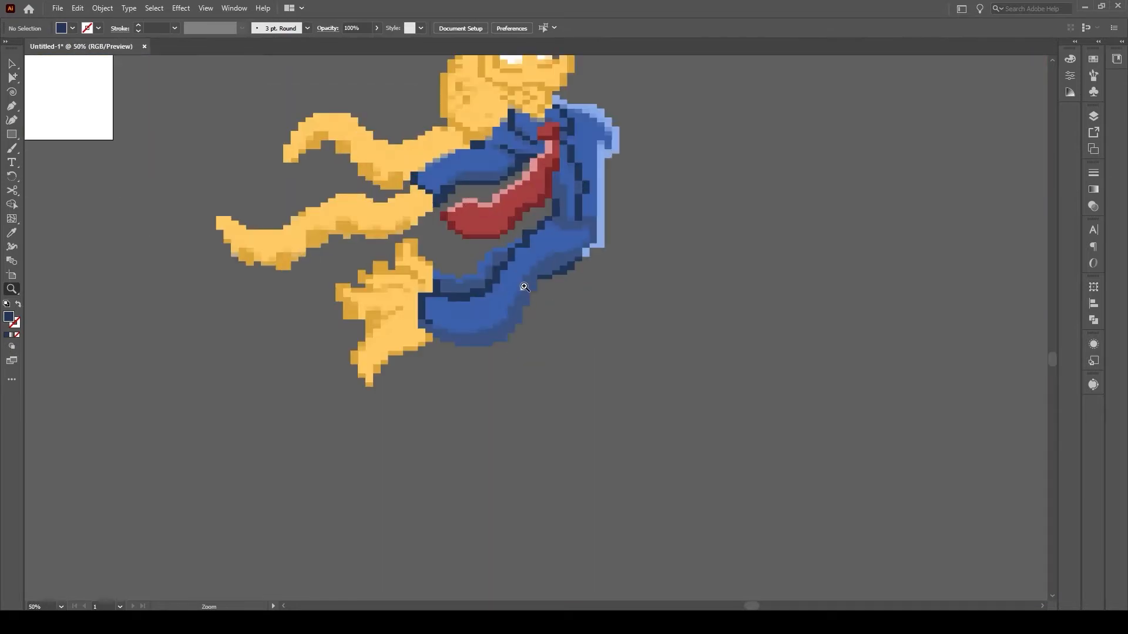
Step: Add the title text OCTODAD to the artboard with the octopus
left_click(519, 322, "alt")
left_click_drag(456, 335, 443, 343)
key("ctrl+equal")
key("ctrl+equal")
key("ctrl+equal")
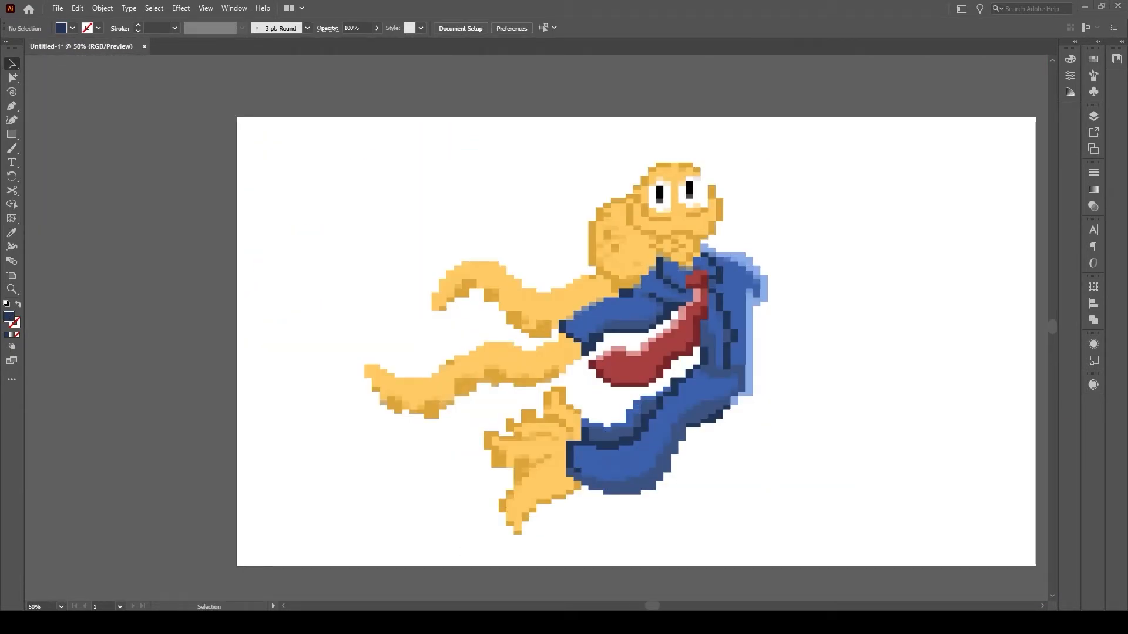
key("t")
left_click(296, 188)
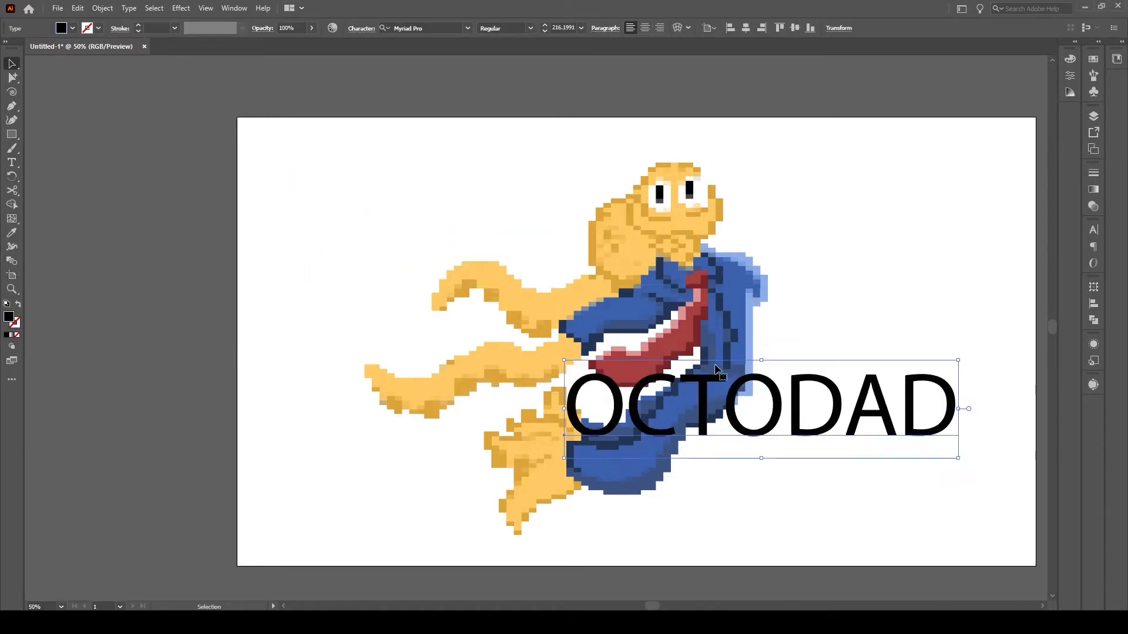
Step: Set the OCTODAD title in the 04b 30 font and convert it to outlines below the artboard
scroll(529, 329, "right", 5)
left_click(417, 29)
type("pl")
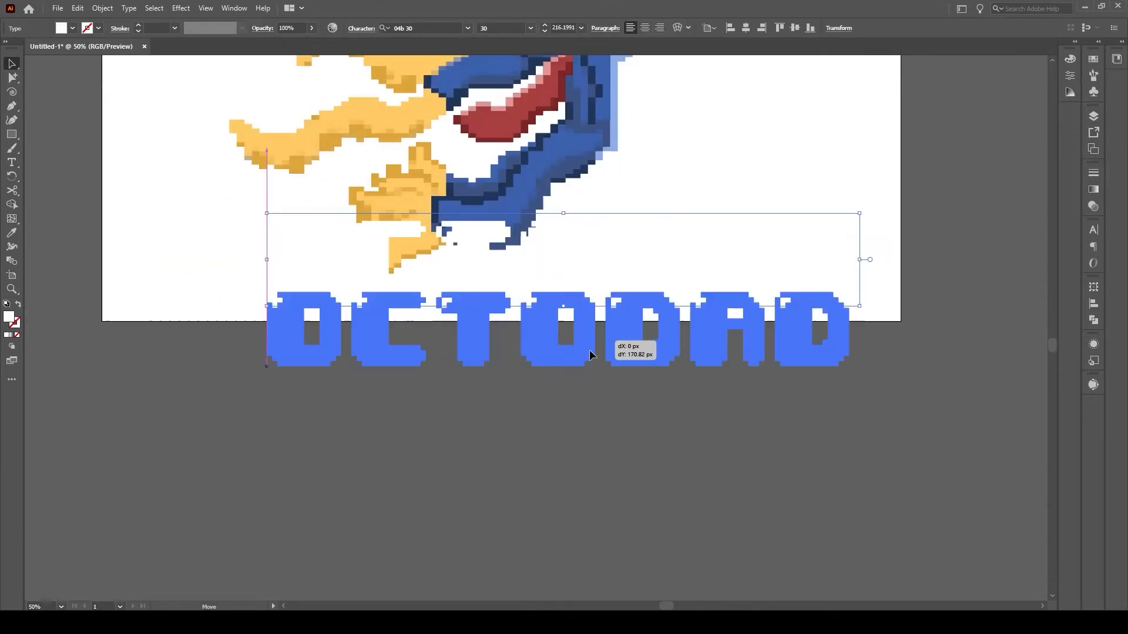
left_click_drag(590, 351, 583, 471)
key("ctrl+shift+o")
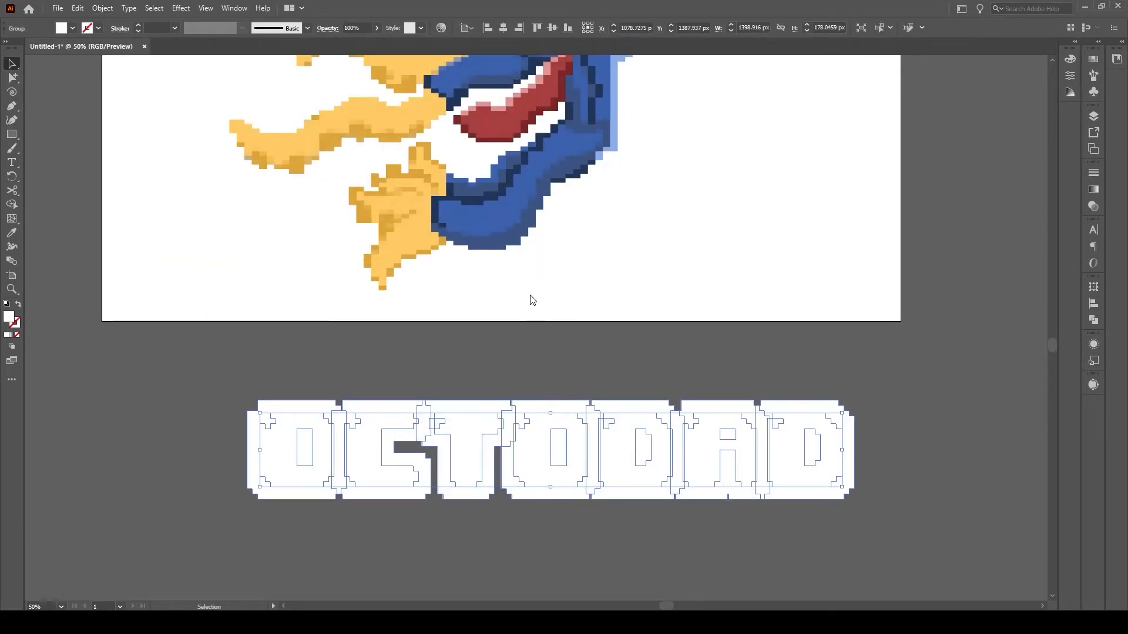
Step: Fill the title's offset border with the jacket's blue and unite it into one shape behind the white letters
key("i")
scroll(532, 313, "up", 2)
left_click(517, 265)
key("v")
left_click_drag(565, 384, 560, 308)
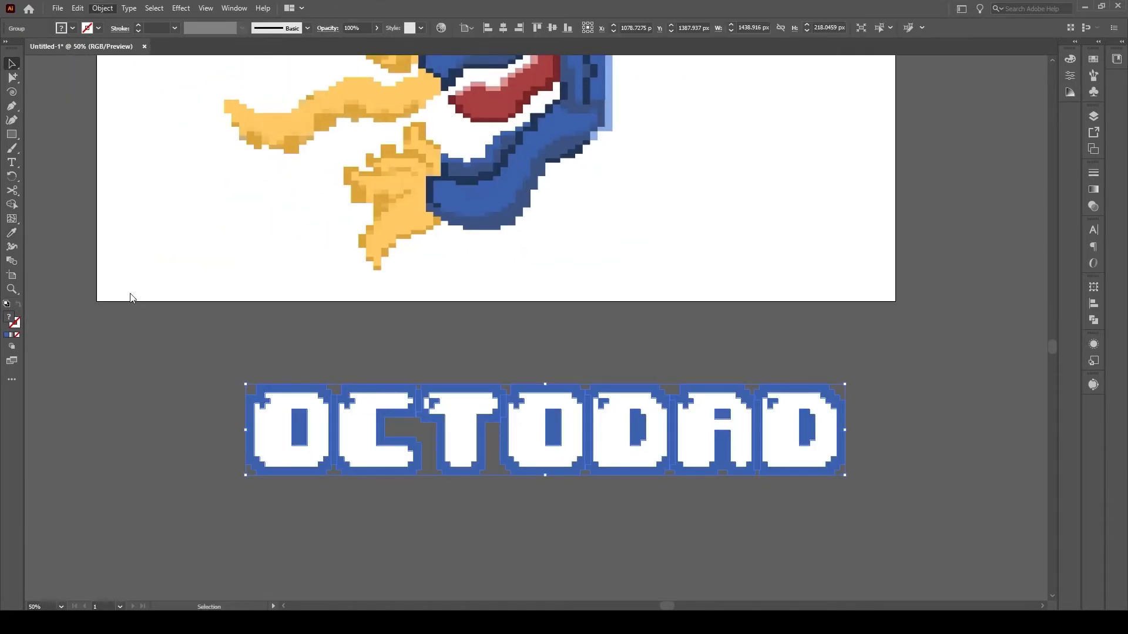
left_click(954, 314)
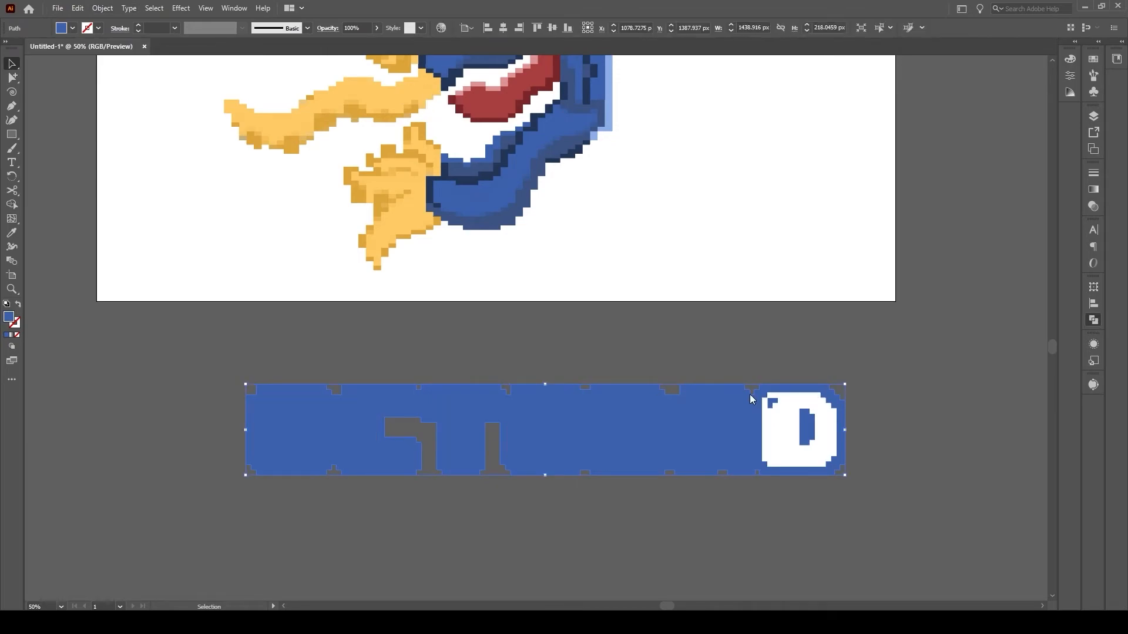
key("ctrl+shift+bracketleft")
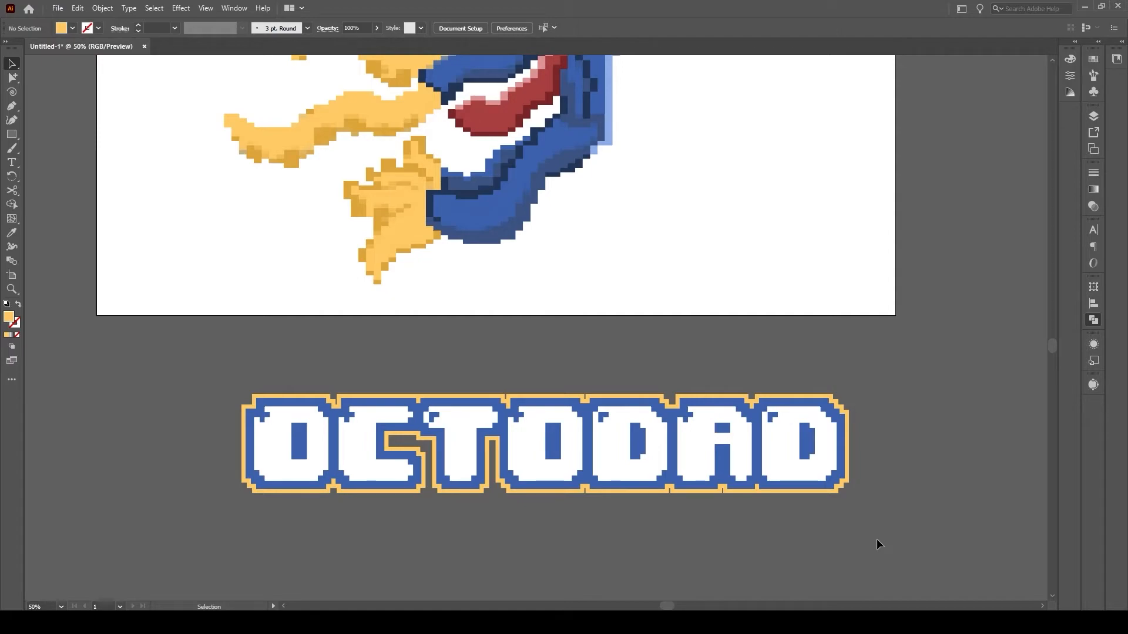
Step: Move the complete outlined OCTODAD title up onto the artboard, over the octopus's lower end
left_click_drag(877, 539, 209, 446)
left_click_drag(546, 509, 548, 375)
left_click_drag(285, 444, 526, 486, "shift")
left_click(378, 499)
key("ctrl+z")
left_click_drag(715, 281, 714, 379)
left_click(714, 379)
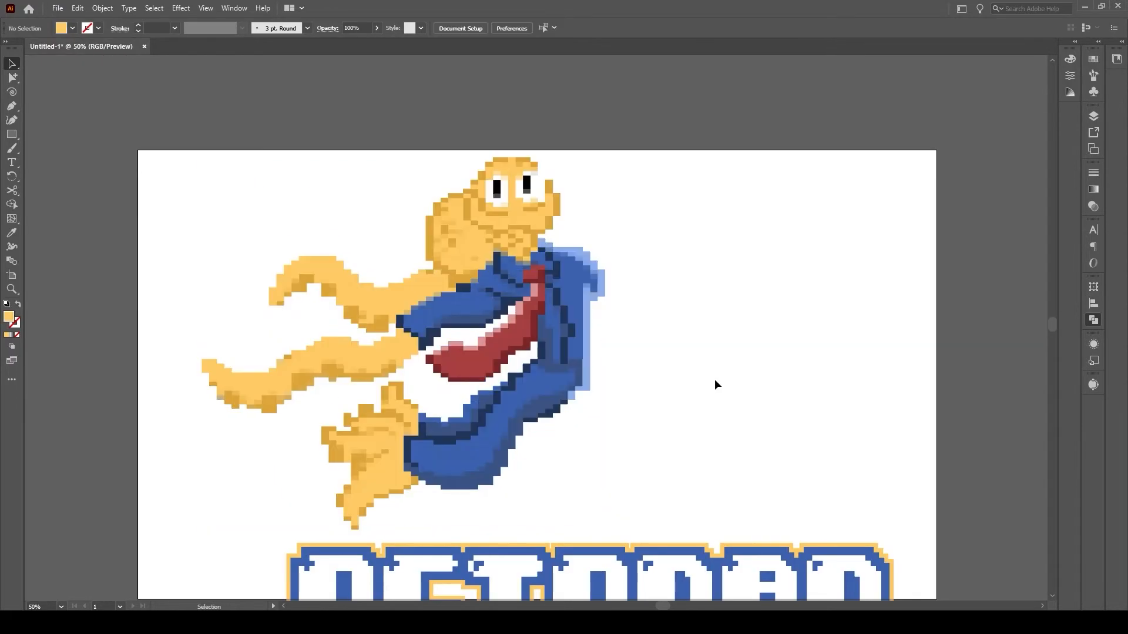
Step: Draw a light orange rectangle about 1320 by 771 px behind the octopus and title as a backdrop
key("m")
left_click_drag(302, 216, 852, 536)
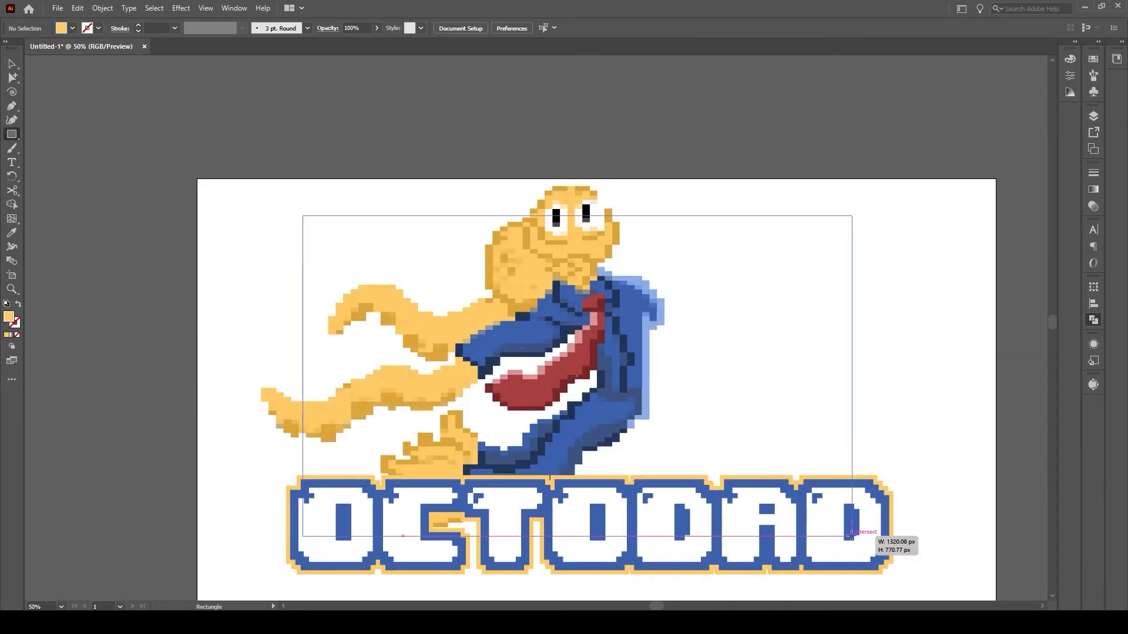
key("v")
key("ctrl+shift+bracketleft")
Step: Offset the octopus's silhouette to create a white outline and place it behind the octopus
left_click(546, 235)
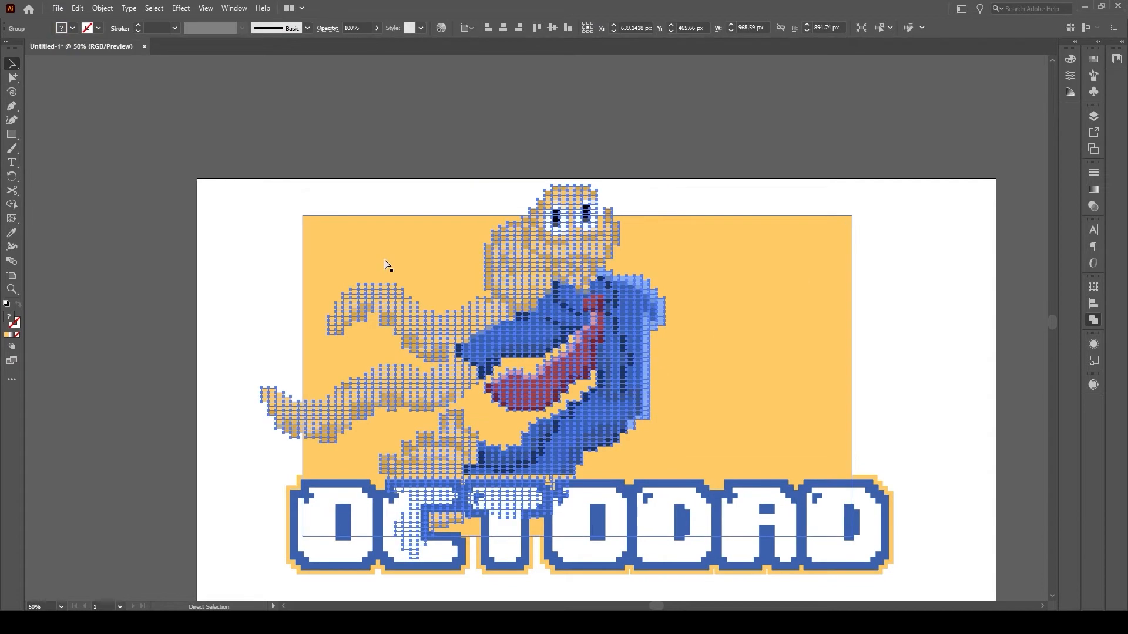
left_click(957, 324)
left_click(102, 8)
key("Return")
left_click(546, 328)
key("Delete")
key("ctrl+bracketleft")
Step: Move the OCTODAD title slightly down so it sits at the foot of the octopus and backdrop
key("z")
left_click_drag(658, 340, 499, 324)
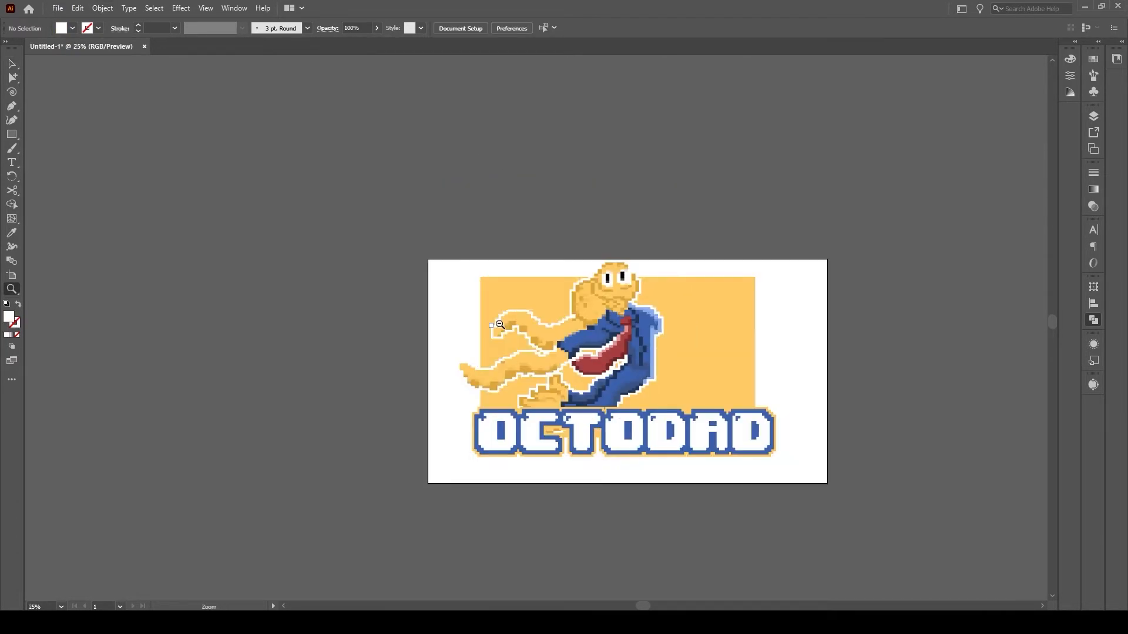
left_click(661, 333)
key("v")
left_click_drag(668, 461, 668, 480)
scroll(672, 458, "up", 2)
left_click(672, 458)
left_click_drag(670, 529, 670, 506)
key("ctrl+z")
left_click_drag(697, 396, 746, 353)
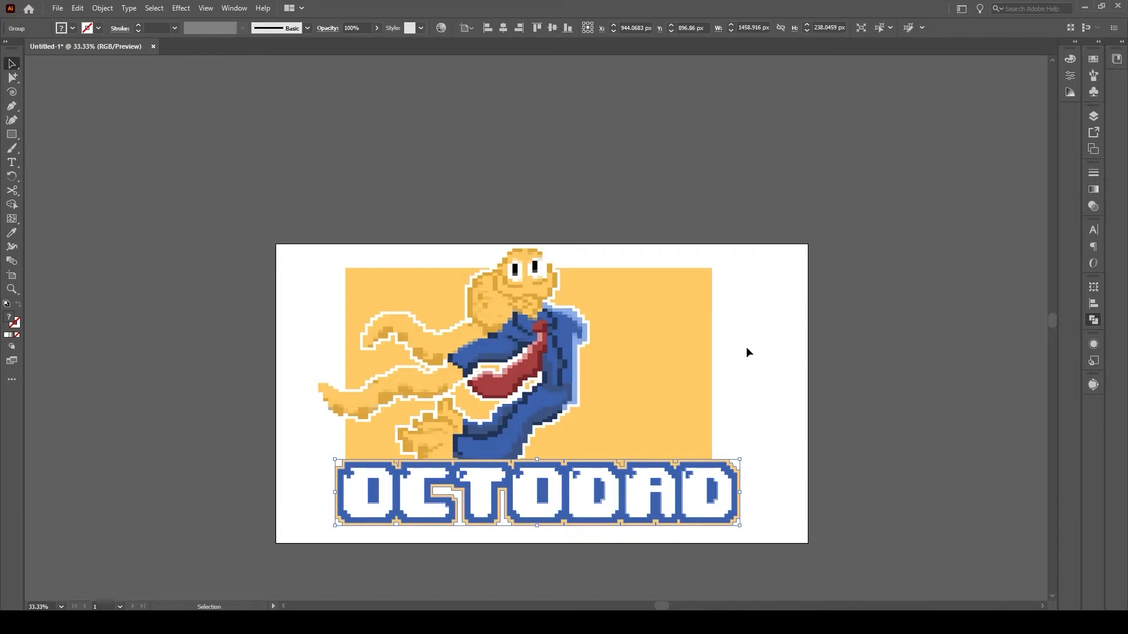
Step: Lower the backdrop rectangle's upper-right corner so that its top edge slants downwards
left_click(747, 347)
left_click(629, 352)
left_click(12, 120)
left_click_drag(712, 268, 712, 340)
key("v")
Step: Shift the octopus to the right and narrow the orange backdrop from both sides
left_click_drag(532, 287, 602, 287)
left_click(376, 371)
left_click_drag(346, 375, 414, 376)
left_click_drag(712, 374, 675, 375)
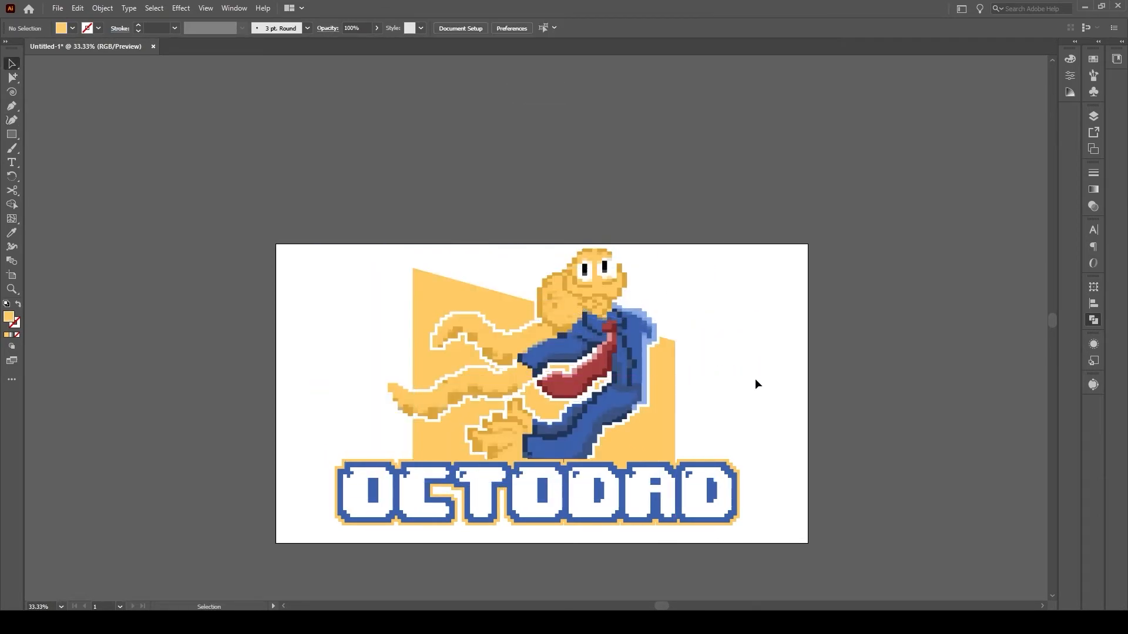
Step: Group the octopus with the slanted orange backdrop
left_click_drag(756, 383, 625, 382)
key("ctrl+g")
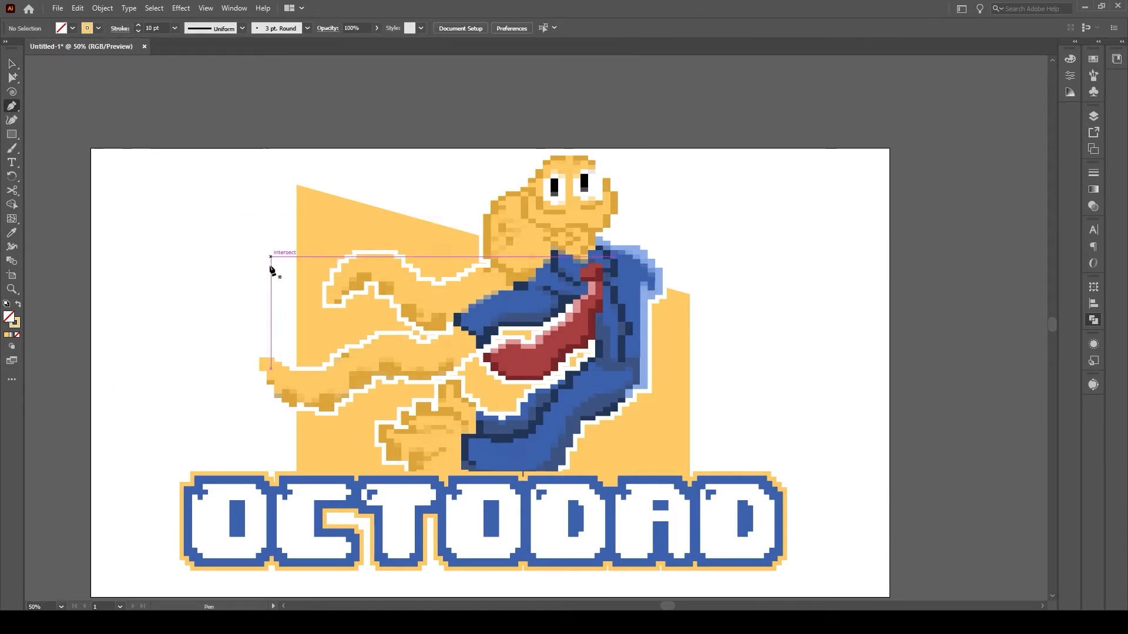
Step: Add tapered light orange speed lines of varying length down the backdrop's left edge by duplicating one stroke
left_click(138, 26)
left_click(138, 25)
left_click(138, 25)
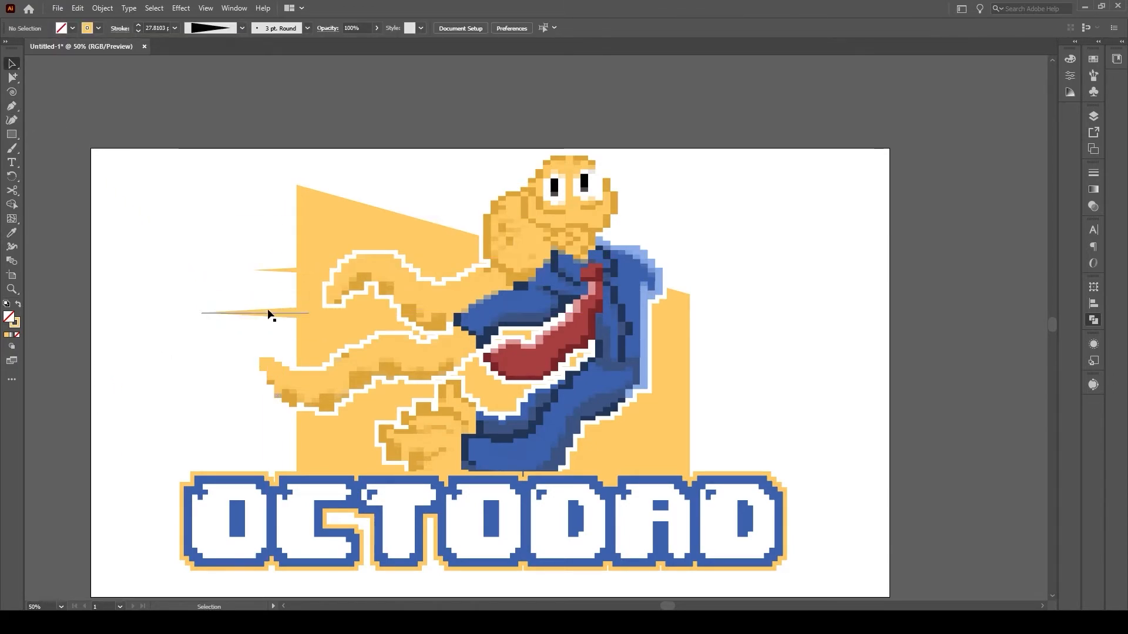
left_click_drag(289, 278, 305, 286)
mouse_move(264, 350)
left_mouse_down()
mouse_move(253, 411)
mouse_move(294, 450)
left_mouse_up()
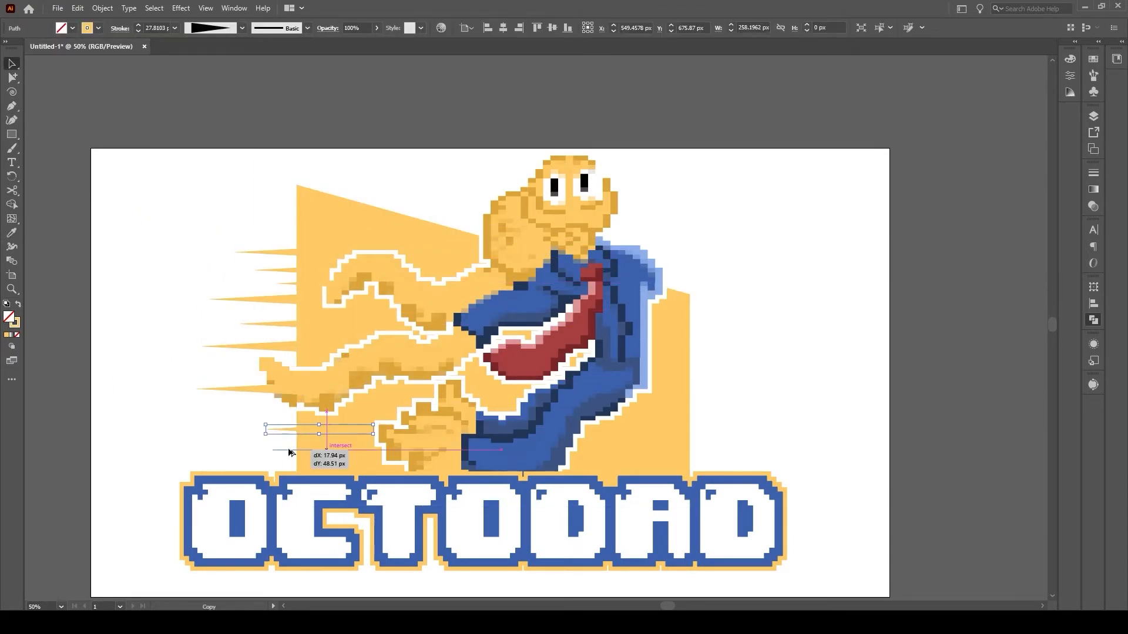
left_click(171, 253)
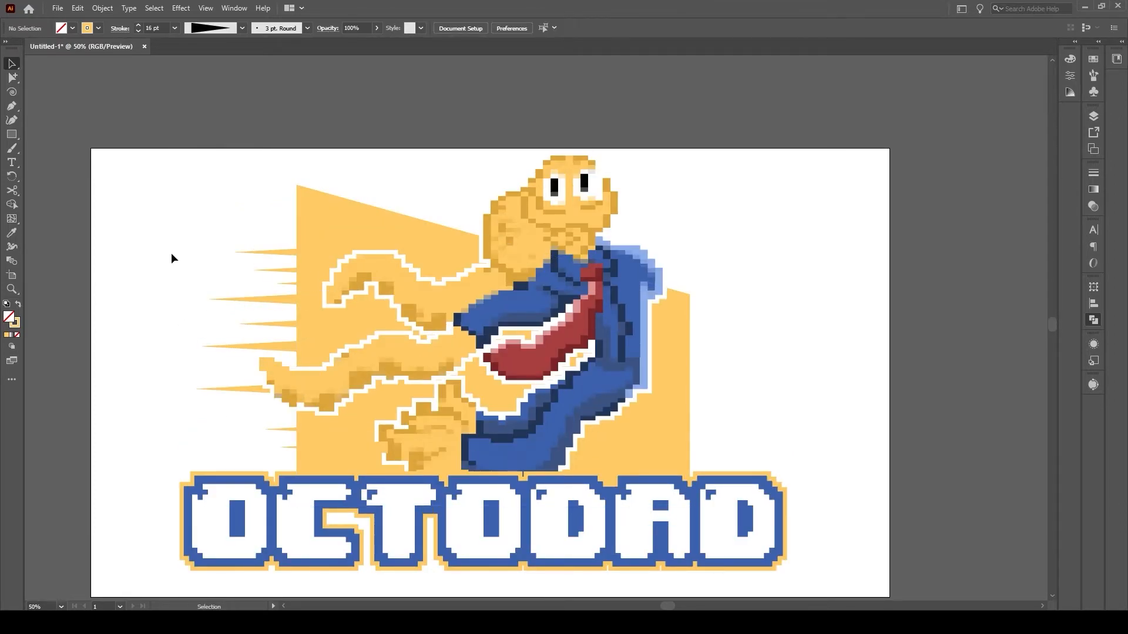
left_click(297, 271)
left_click(234, 216)
Step: Draw a small white square about 16 px wide and place it in the lower-right area of the backdrop
key("m")
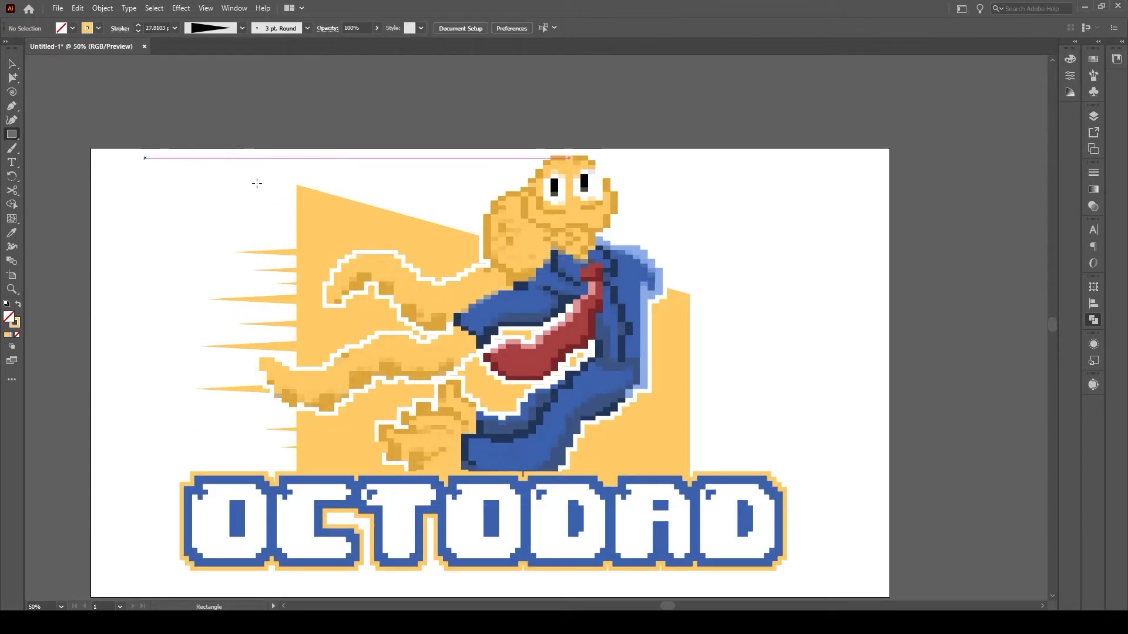
key("v")
mouse_move(811, 315)
left_mouse_down()
mouse_move(818, 322)
mouse_move(822, 311)
mouse_move(808, 305)
left_mouse_up()
left_click(18, 303)
left_click(844, 337)
left_click_drag(812, 319, 657, 427)
Step: Scatter copies of the small white square across the backdrop and around the octopus's head
left_click_drag(657, 427, 377, 237)
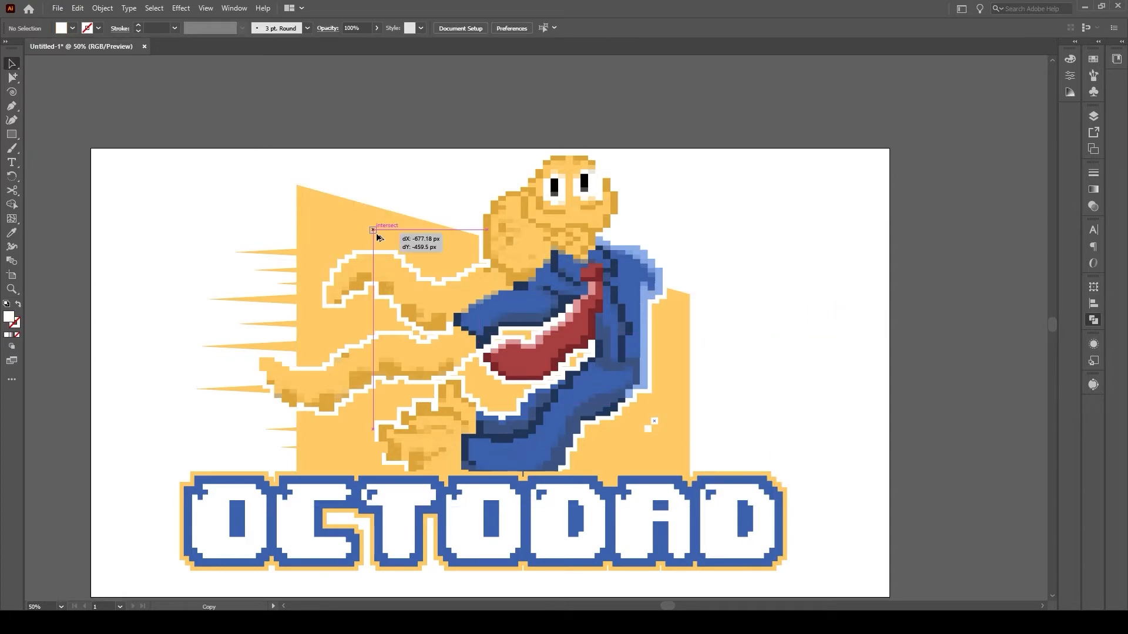
left_click_drag(678, 317, 679, 460)
left_click(742, 393)
left_click_drag(679, 461, 441, 268)
left_click_drag(442, 268, 354, 247)
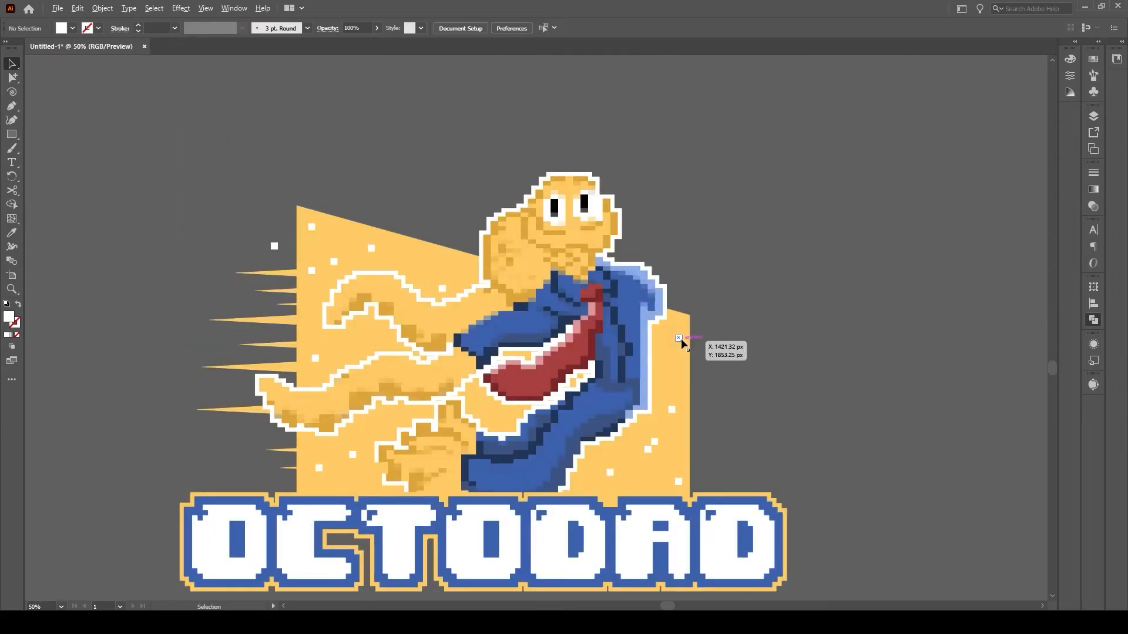
left_click_drag(682, 341, 413, 234)
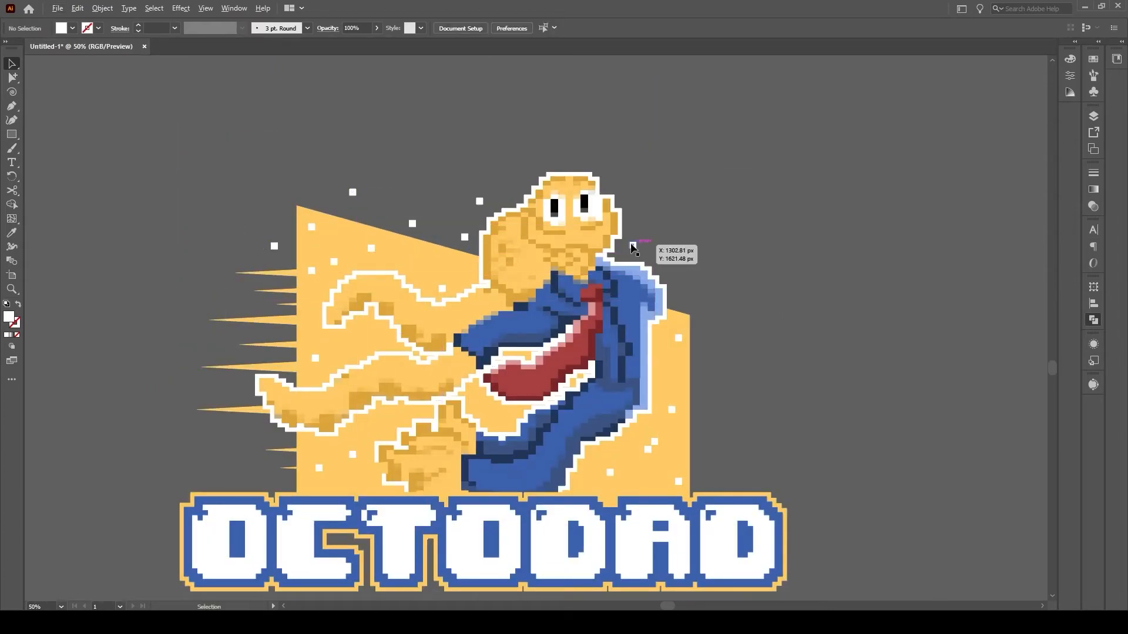
Step: Select all the scattered white squares and group them
left_click(274, 246)
left_click(311, 227, "shift")
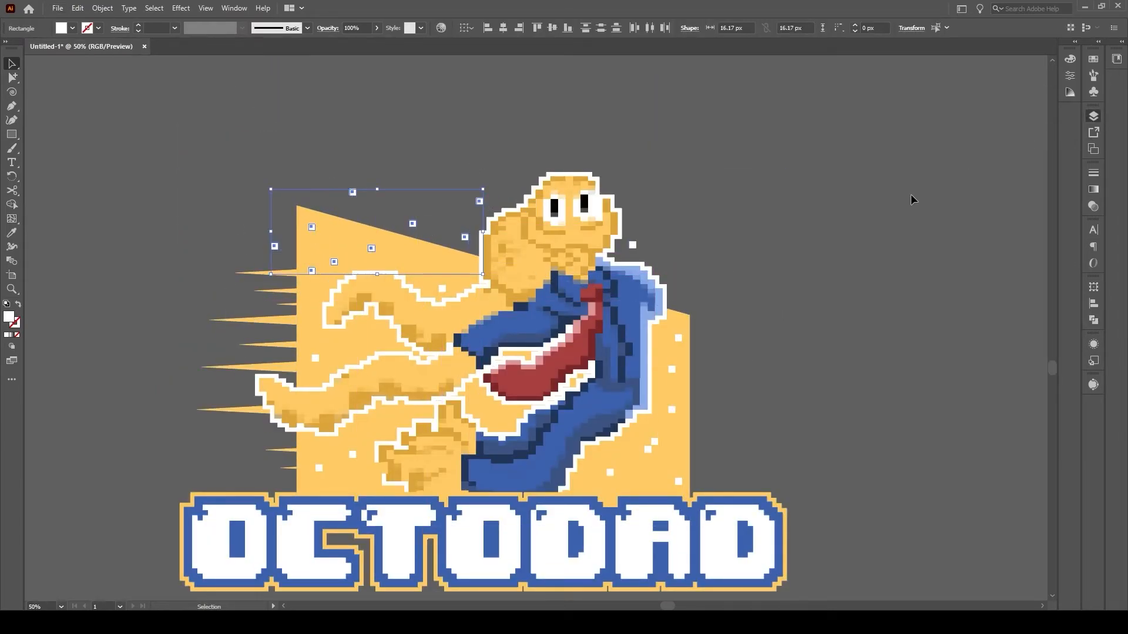
left_click(952, 182)
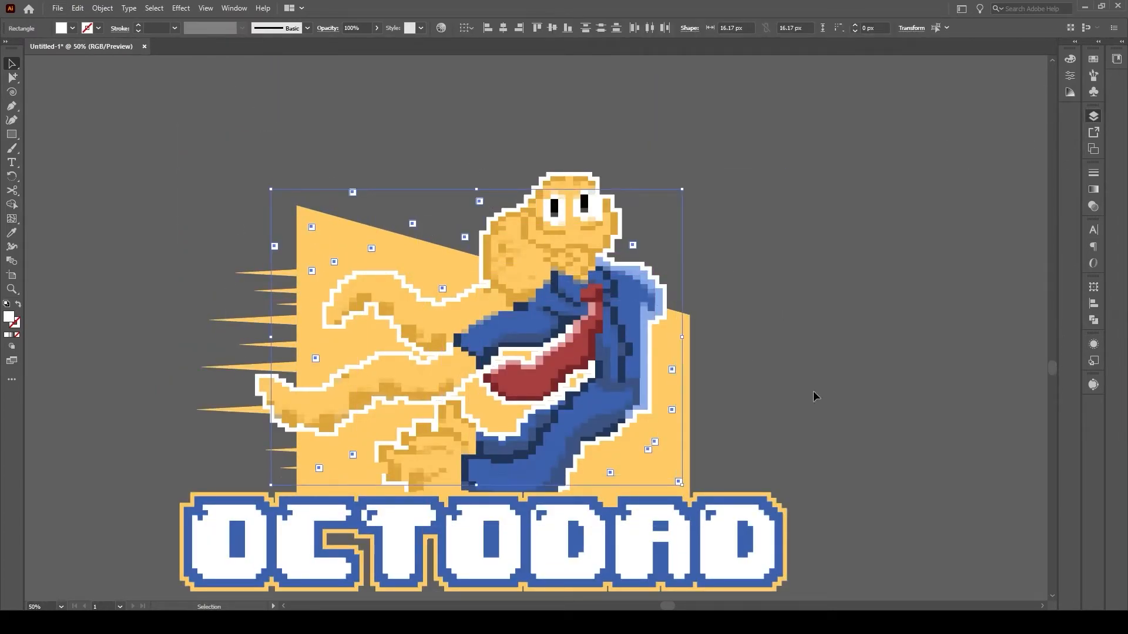
key("ctrl+g")
Step: Distort the group of squares in perspective with Free Transform, shrinking its right side and enlarging its left side
key("e")
left_click(60, 148)
left_click_drag(681, 189, 682, 227)
left_click_drag(271, 189, 272, 148)
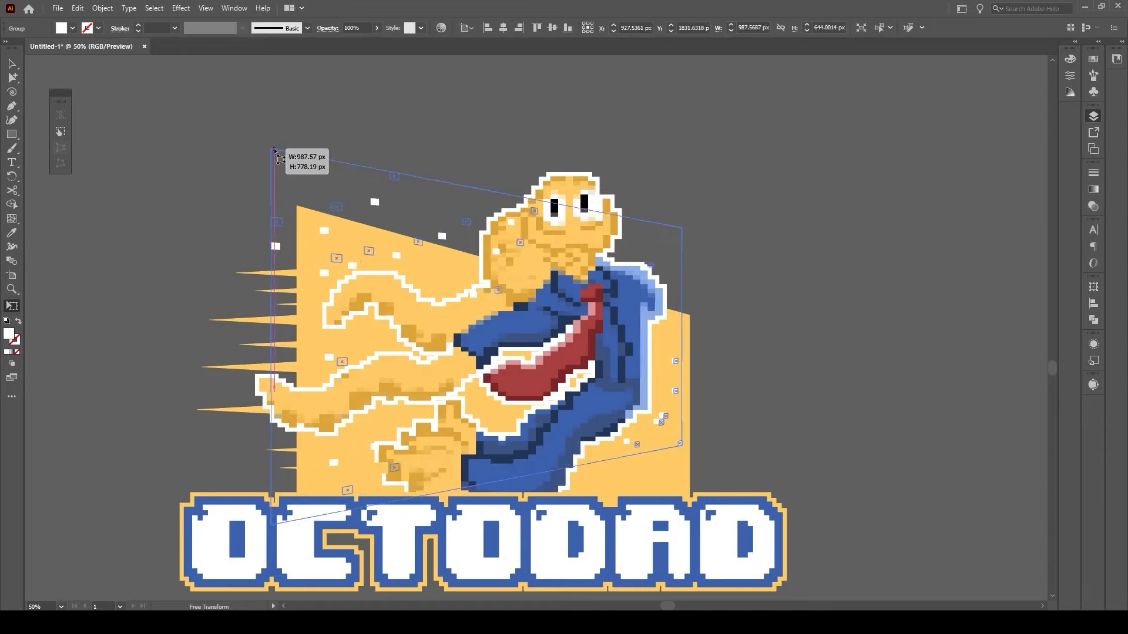
Step: Move the white squares that overlap the octopus's head to the open area beside it
key("v")
double_click(514, 257)
left_click_drag(514, 258, 468, 205)
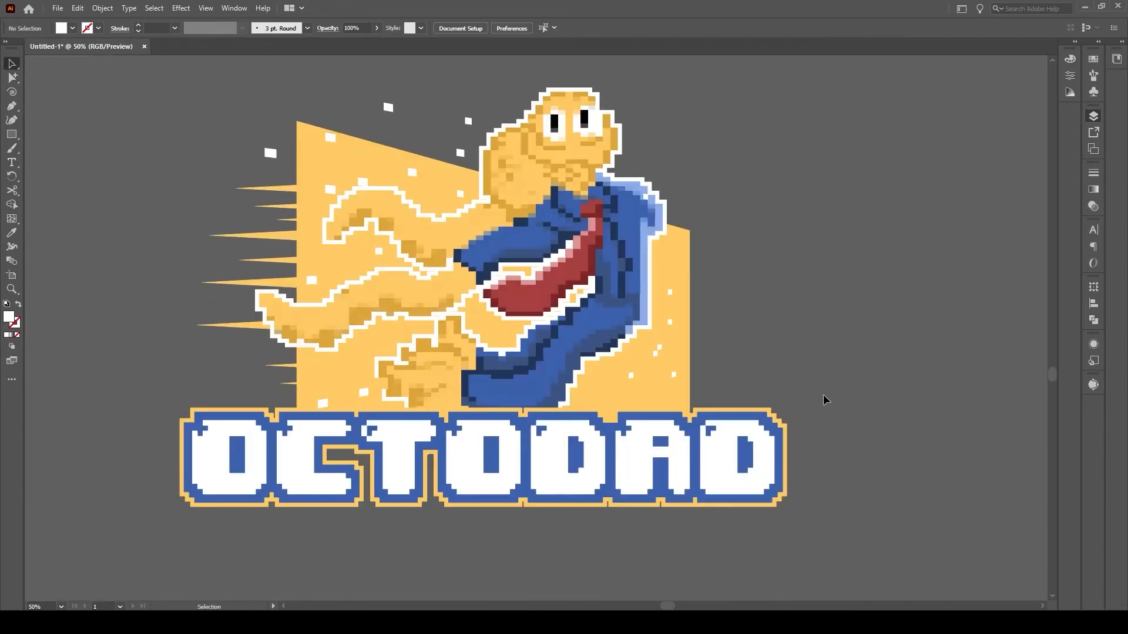
Step: Extend the title's blue and orange borders to the left to form a thick extruded side behind the letters
left_click_drag(823, 394, 763, 447)
key("ctrl+z")
key("ctrl+z")
key("ctrl+z")
key("ctrl+z")
key("ctrl+z")
key("ctrl+z")
key("ctrl+z")
key("ctrl+z")
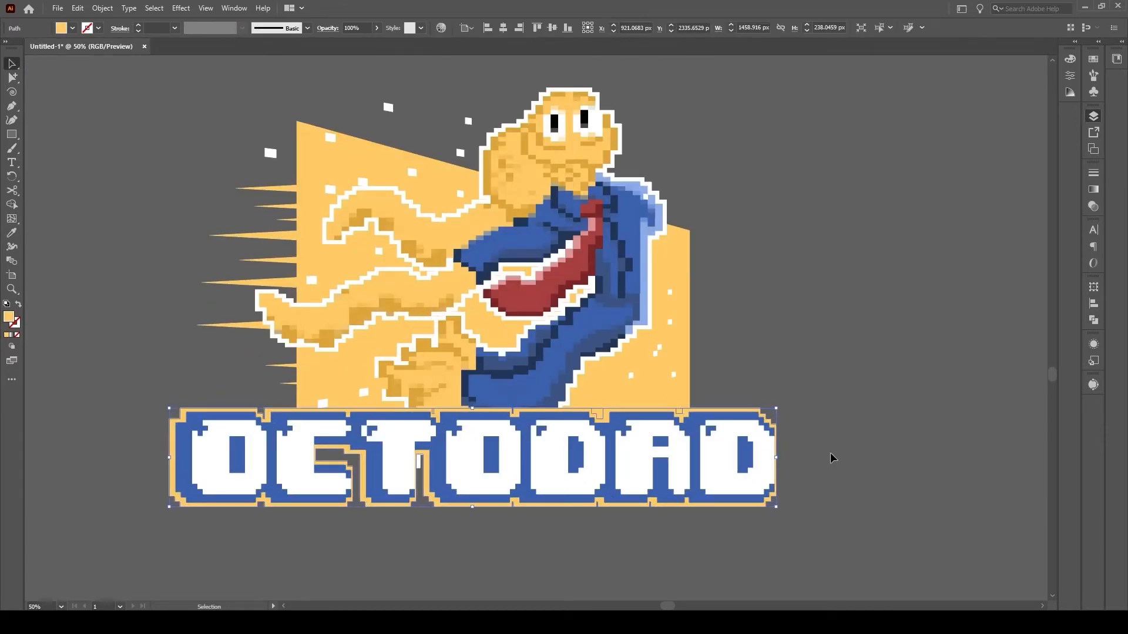
key("ctrl+z")
key("ctrl+z")
key("ctrl+z")
key("ctrl+z")
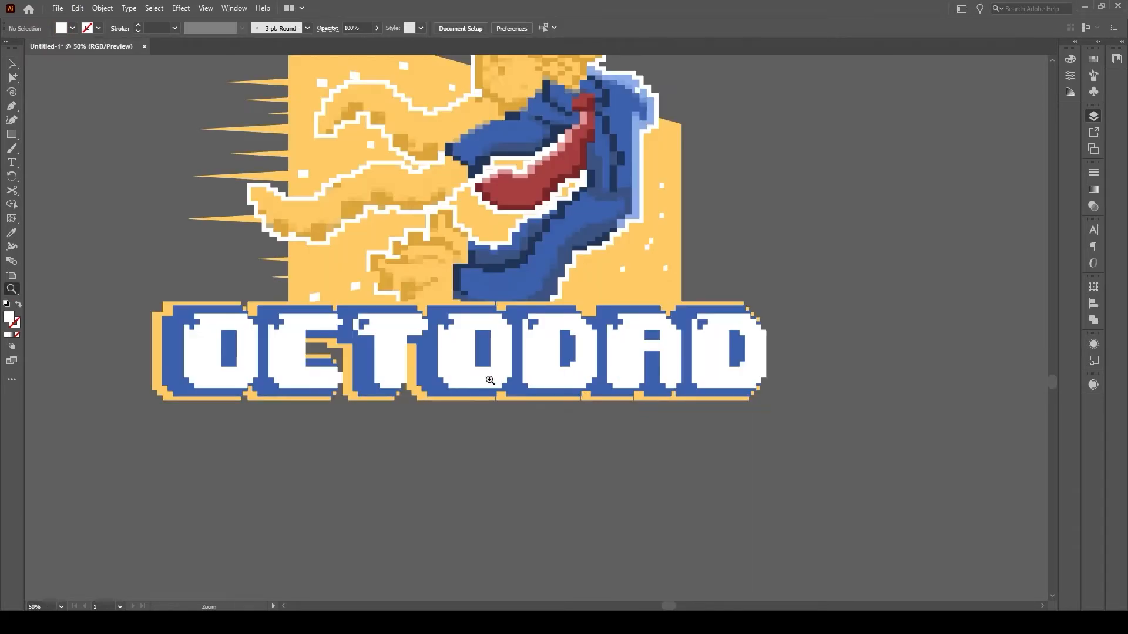
Step: Duplicate a tapered light orange speed line at the left end of the OCTODAD title
left_click(490, 381)
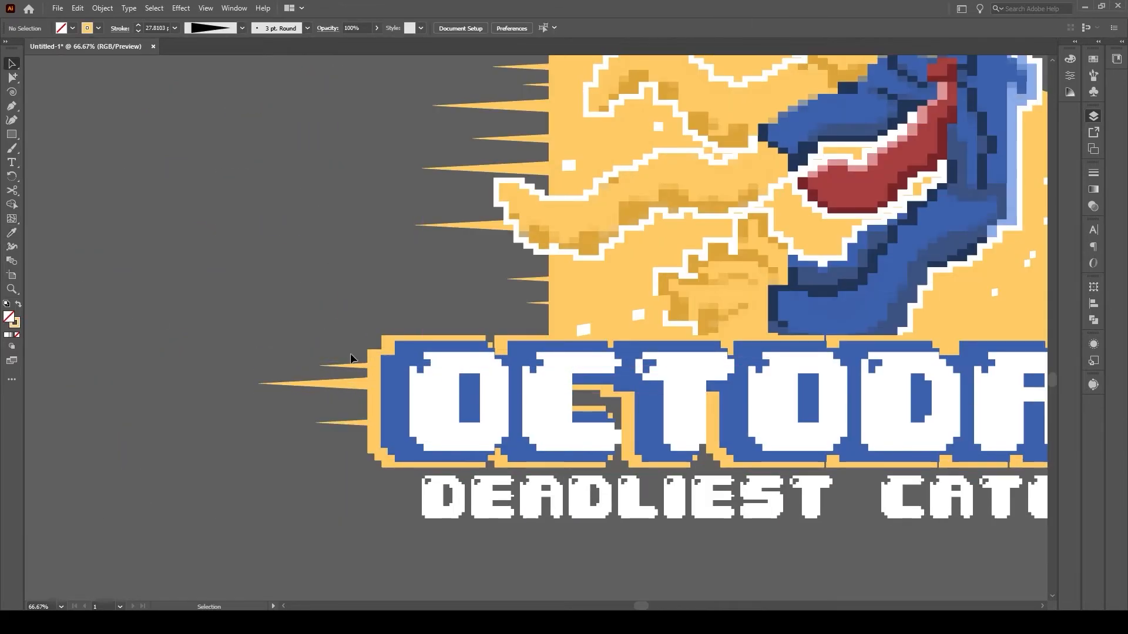
left_click_drag(345, 385, 353, 390)
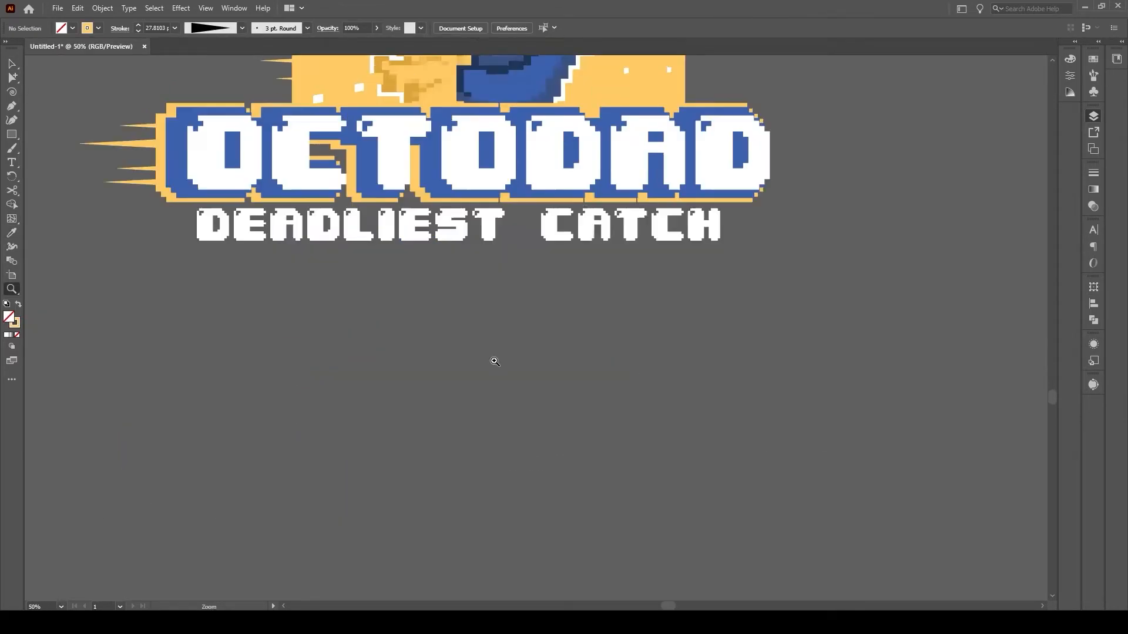
scroll(493, 360, "up", 5)
key("v")
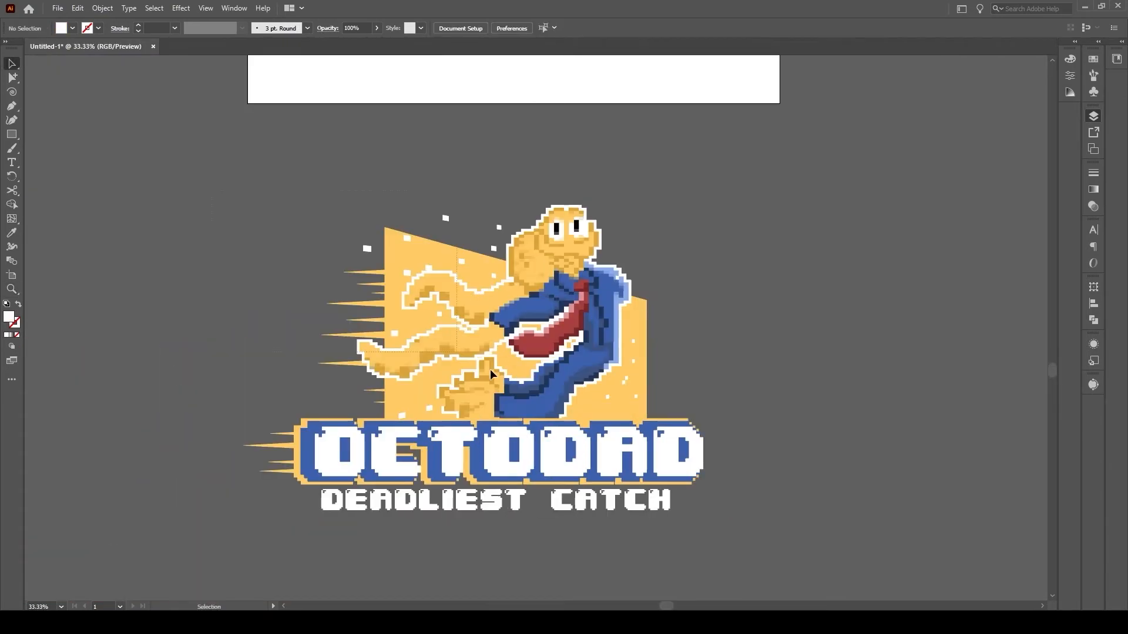
Step: Send the light orange backdrop and its speed lines behind the octopus and fill the shape with a linear orange gradient
left_click(363, 386)
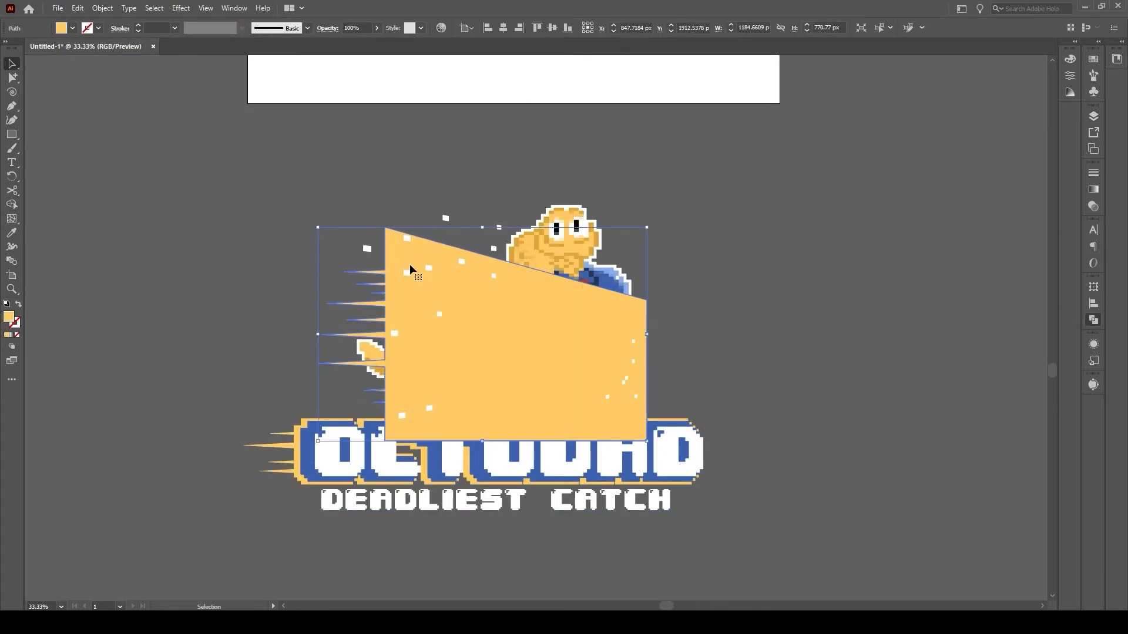
key("ctrl+shift+[")
left_click(11, 334)
left_click(1034, 376)
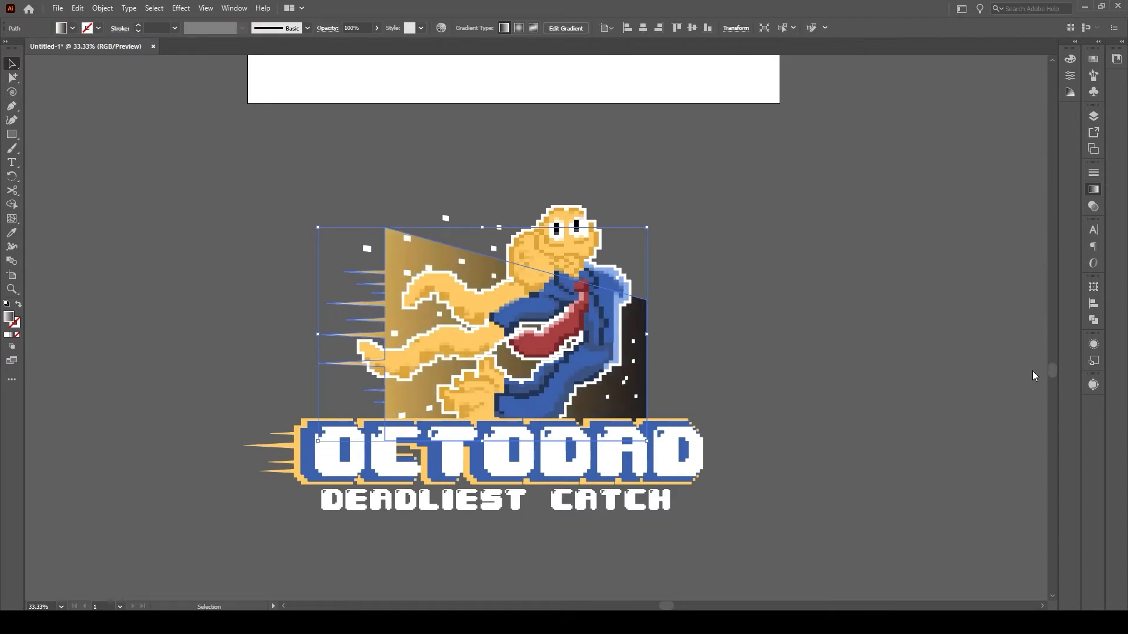
left_click(1035, 383)
left_click(1057, 308)
left_click_drag(1059, 298, 1002, 289)
left_click(992, 345)
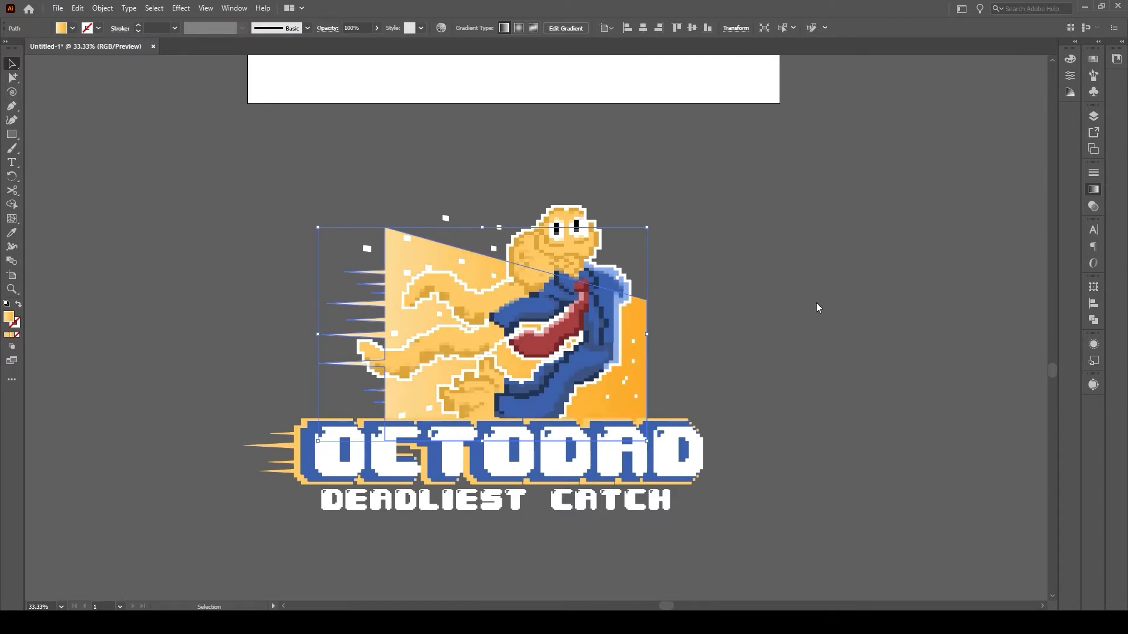
left_click(658, 385)
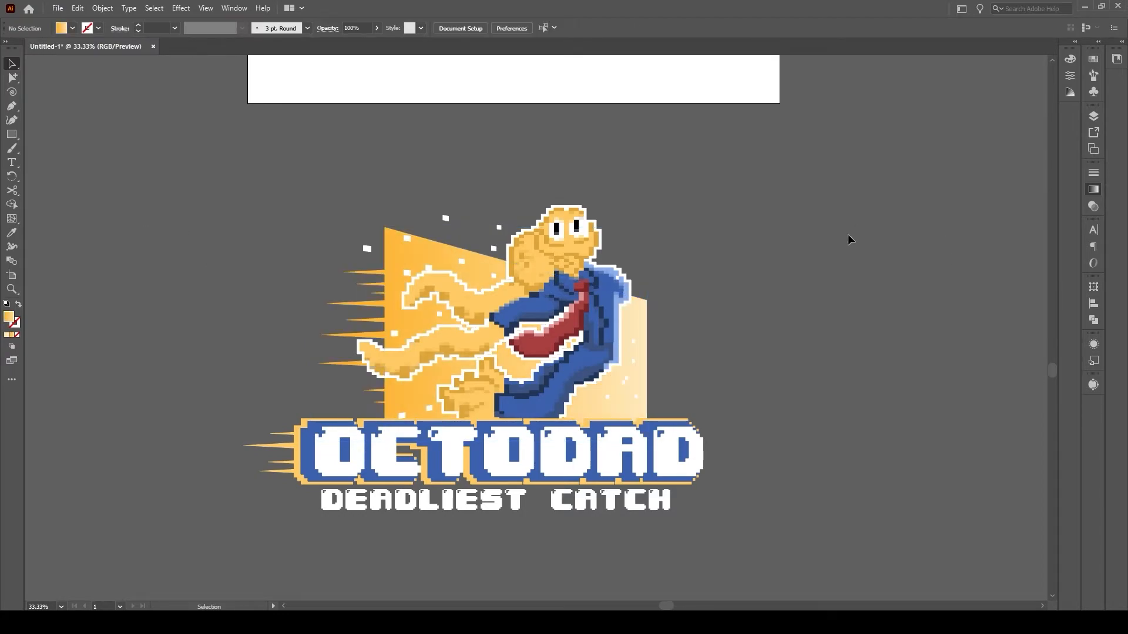
Step: Subtract the octopus's white outline from the gradient backdrop so the outline becomes an open gap around the figure
left_click(637, 312)
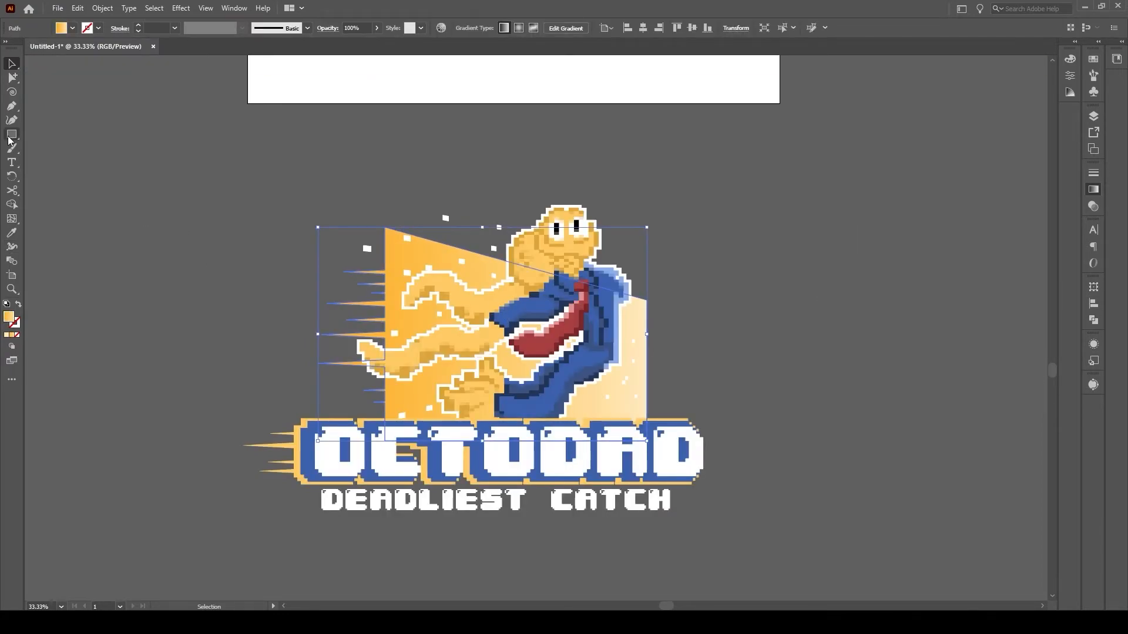
left_click_drag(140, 179, 702, 422)
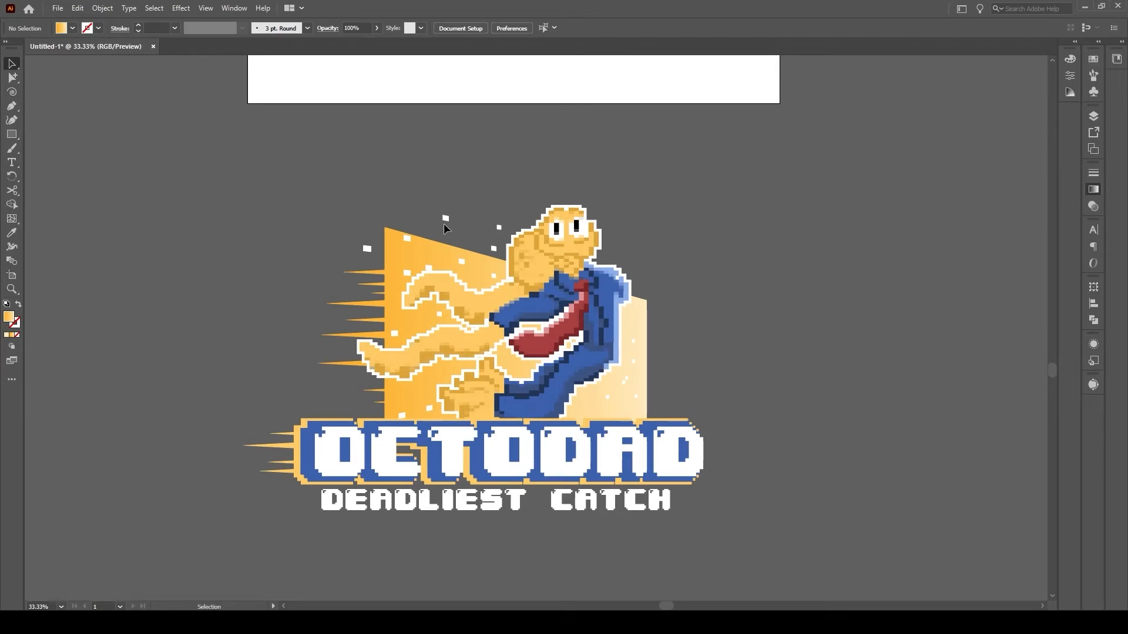
key("z")
left_click(511, 348)
key("v")
left_click(722, 282)
left_click(94, 283)
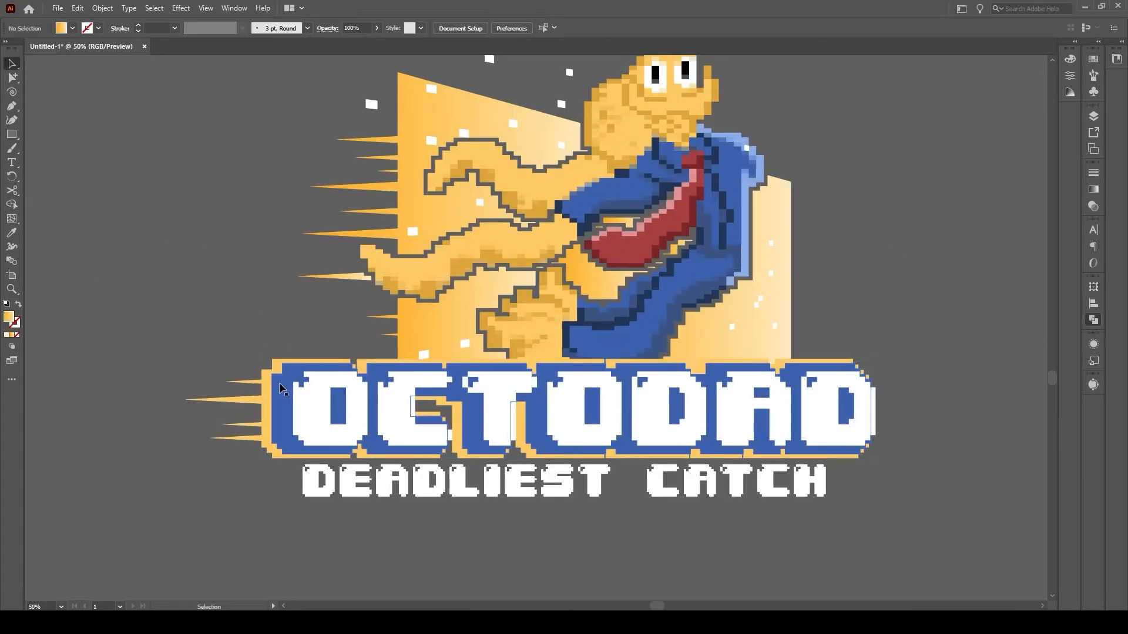
Step: Nudge the OCTODAD title's light orange outer border to the right to even it out around the blue shape
left_click(327, 362)
left_click(843, 361)
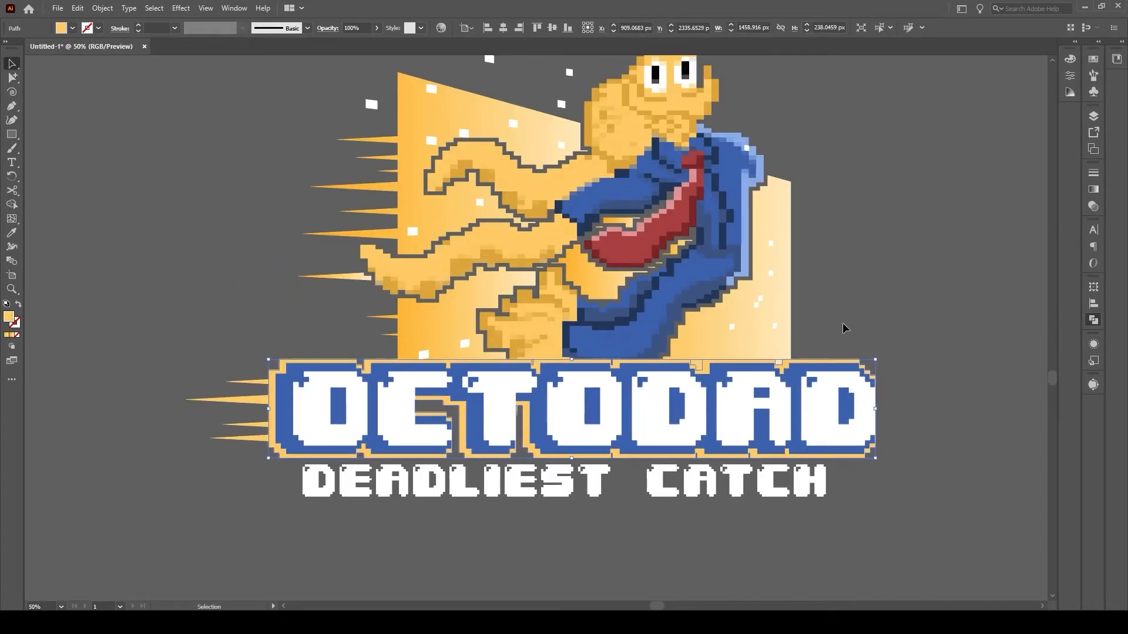
key("Right")
key("Right")
key("Right")
key("Right")
key("Right")
key("Right")
left_click(244, 317)
scroll(244, 317, "up", 2)
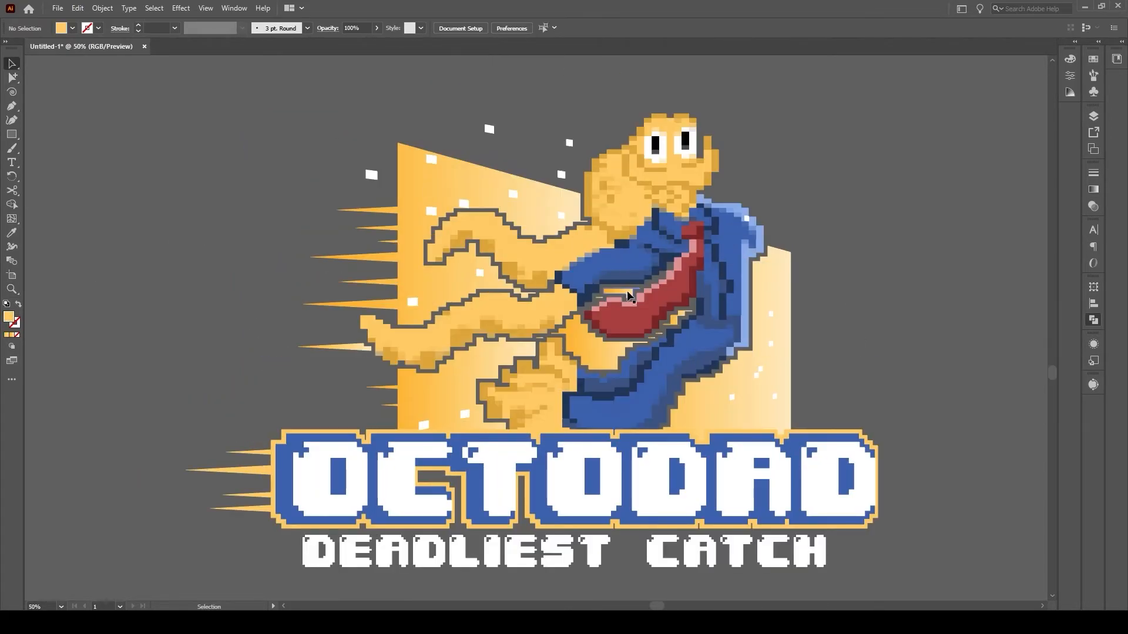
Step: Redraw the backdrop's gradient across the whole shape, from orange at the speed lines to pale orange at the far edge
left_click(728, 352)
key("g")
left_click_drag(385, 376, 752, 335)
key("v")
left_click(116, 158)
key("ctrl+minus")
key("ctrl+minus")
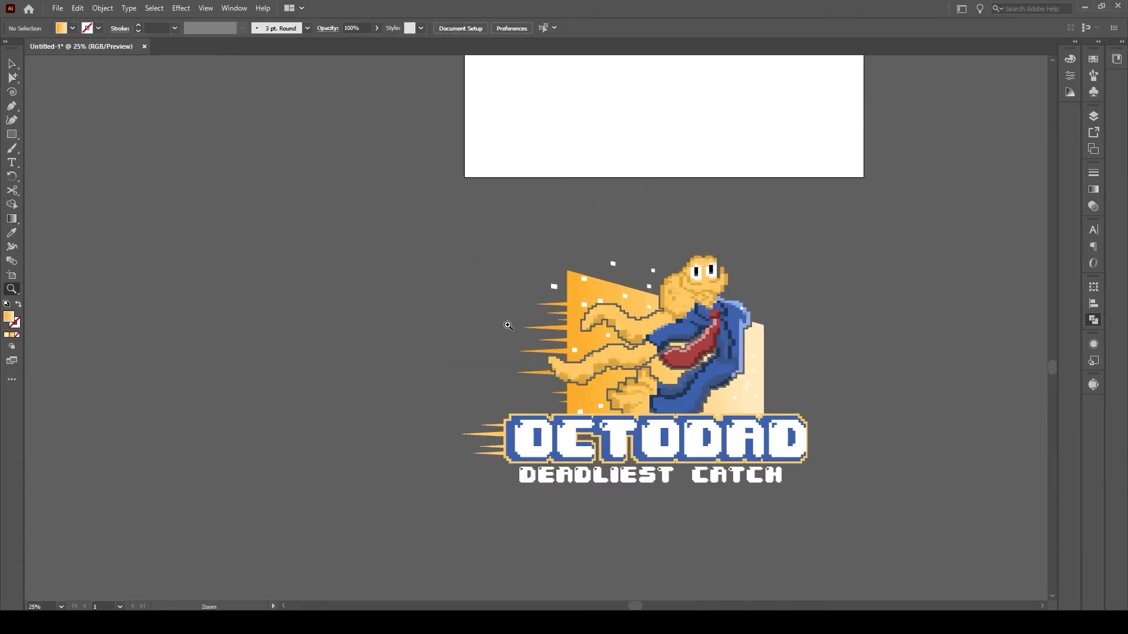
left_click_drag(506, 325, 435, 297)
left_click_drag(486, 257, 491, 259)
key("ctrl+z")
key("ctrl+z")
key("ctrl+z")
key("ctrl+shift+z")
key("ctrl+shift+z")
key("ctrl+shift+z")
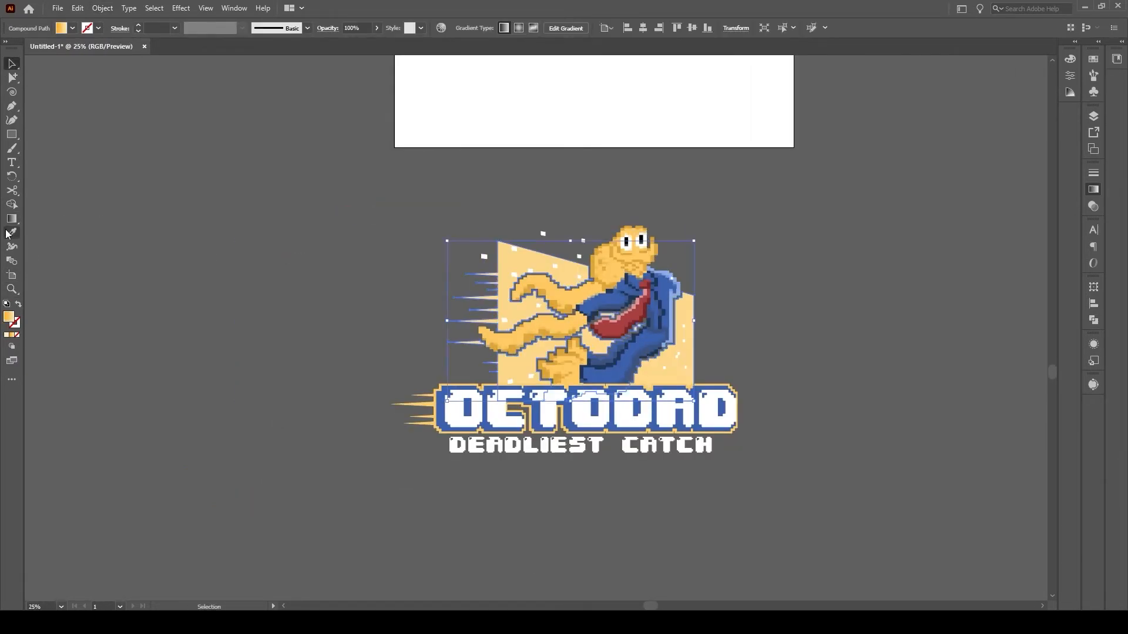
left_click(545, 233)
left_click(823, 296)
key("ctrl+z")
Step: Spread the small white squares near the backdrop's pale edge farther apart
key("z")
left_click(678, 376)
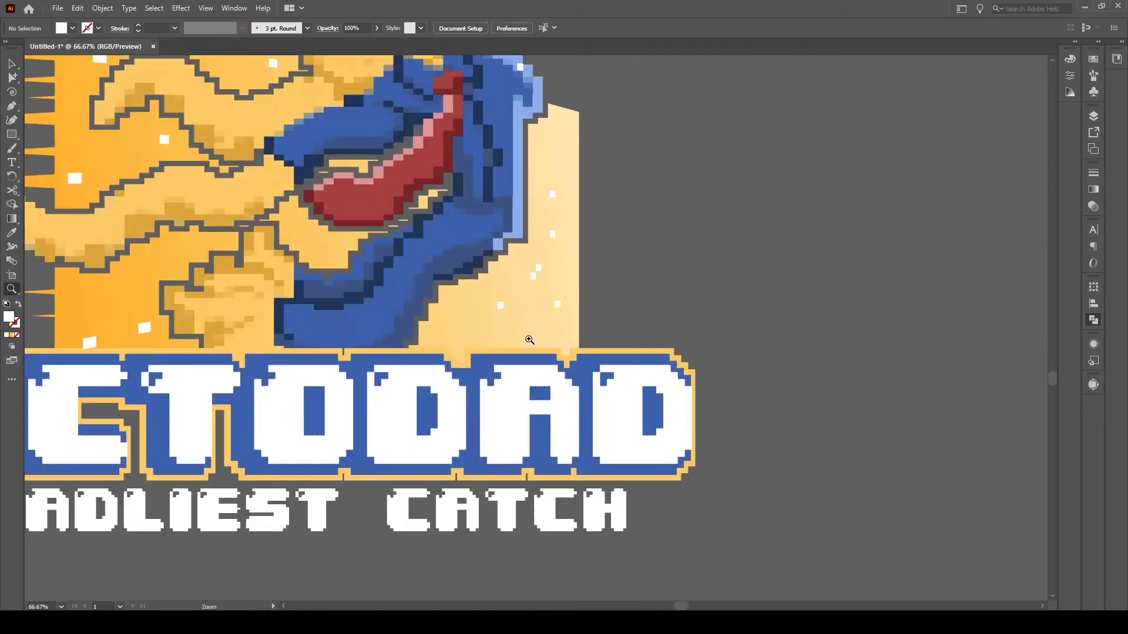
left_click(529, 265)
double_click(544, 342)
left_click_drag(544, 342, 546, 437)
left_click_drag(550, 332, 546, 315)
left_click_drag(552, 222, 557, 226)
Step: Cut the small white squares out of the gradient backdrop and send it behind the artwork
double_click(738, 335)
left_click_drag(738, 335, 458, 443)
key("ctrl+8")
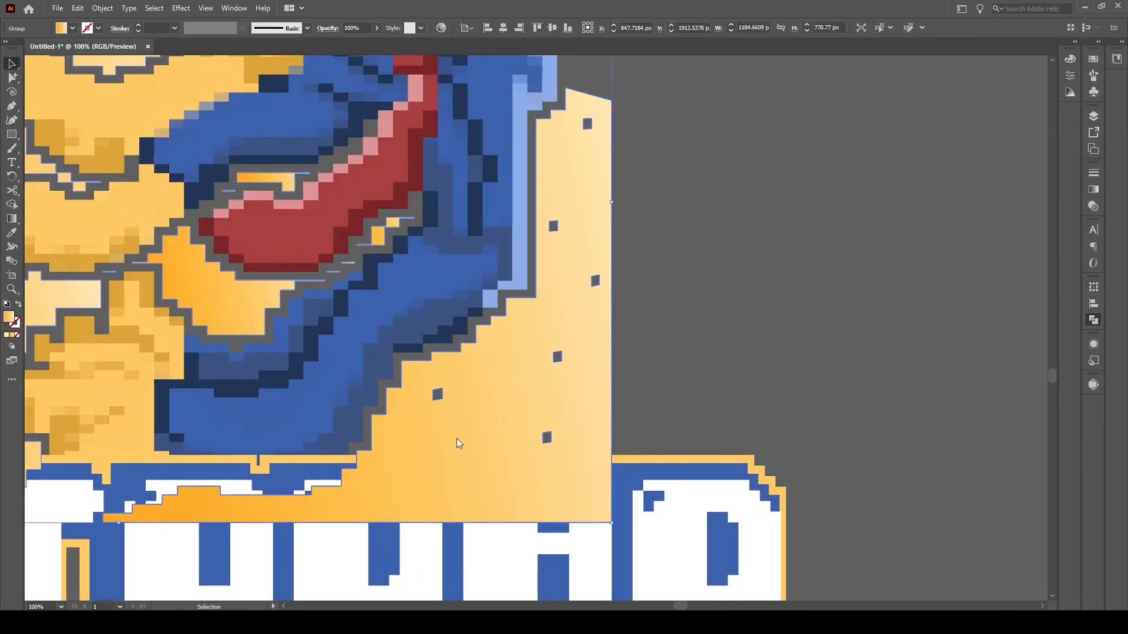
key("ctrl+shift+[")
key("ctrl+minus")
key("ctrl+minus")
key("ctrl+minus")
key("ctrl+minus")
key("ctrl+plus")
Step: Combine the white OCTODAD letters into one compound path and merge the title's speed lines with its light orange border
left_click(382, 474)
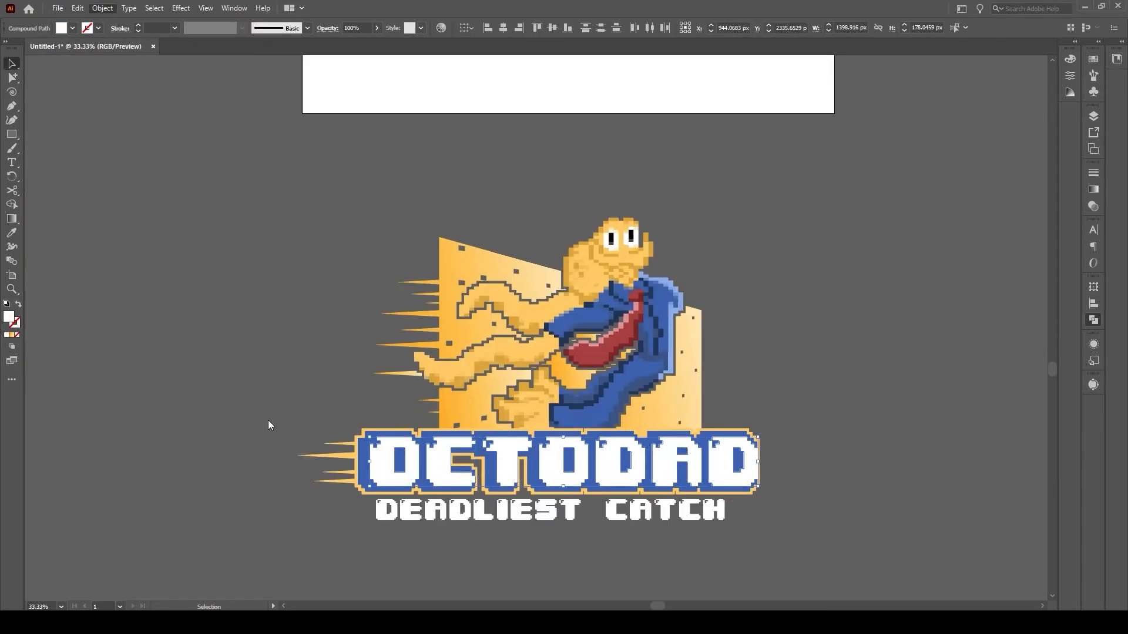
key("ctrl+alt+[")
left_click_drag(340, 500, 296, 405)
key("ctrl+shift+[")
left_click(291, 317)
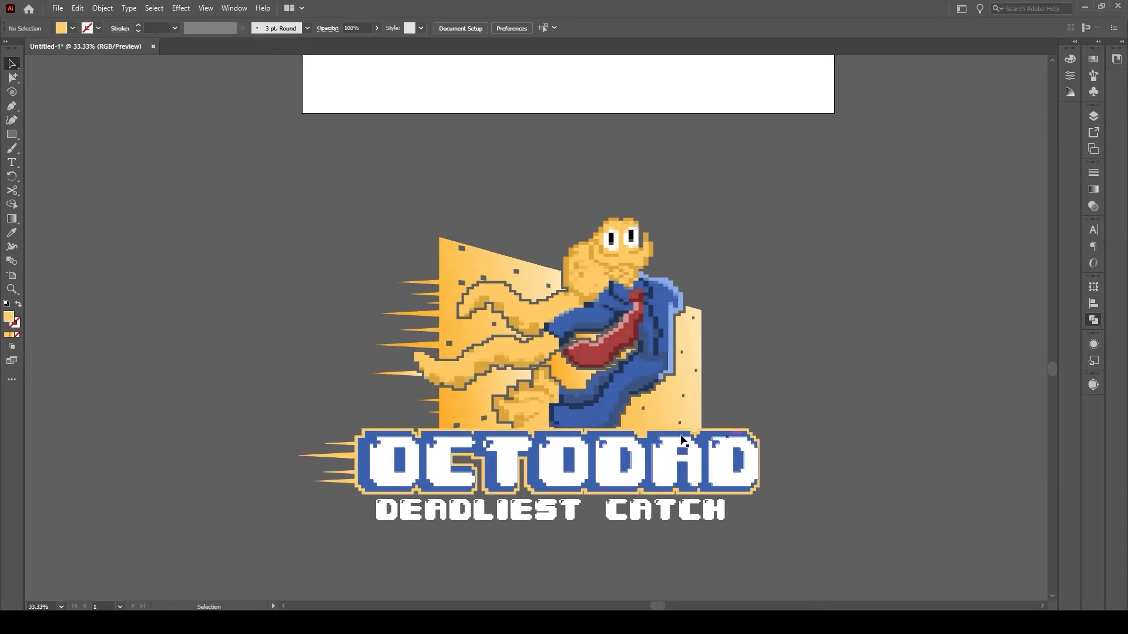
left_click(366, 465)
scroll(732, 461, "up", 1)
left_click(814, 431)
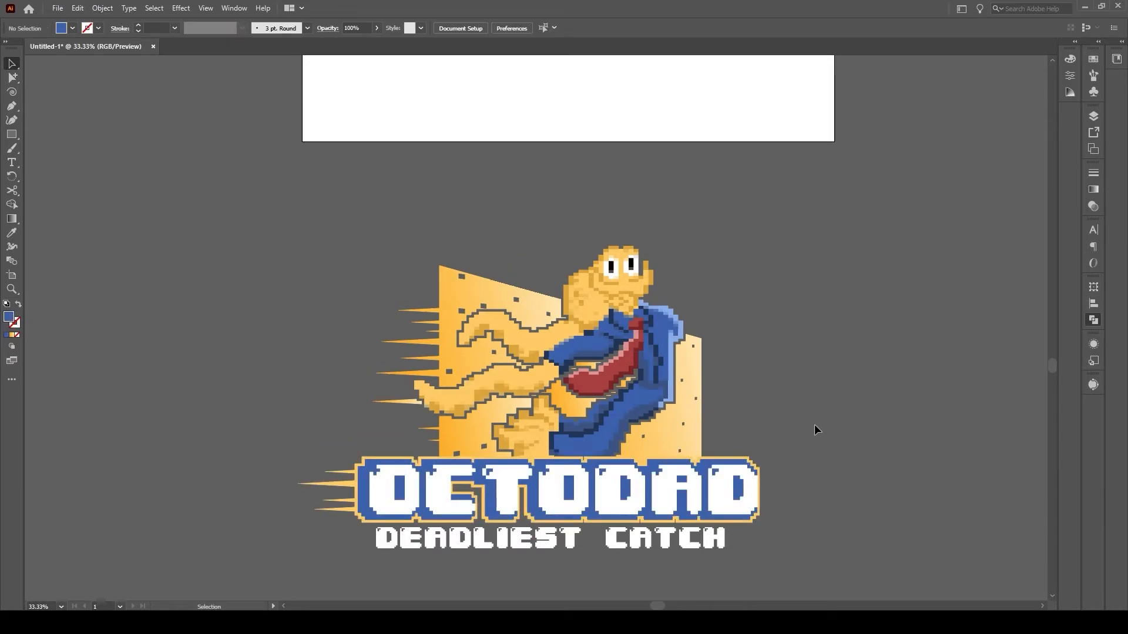
Step: Group the complete logo, move it onto the white artboard and scale it down to fit
left_click(512, 538)
left_click_drag(814, 486, 811, 431)
key("ctrl+a")
key("ctrl+g")
left_click_drag(528, 492, 550, 90)
left_click_drag(550, 94, 546, 536)
left_click_drag(628, 341, 623, 345)
left_click(620, 180)
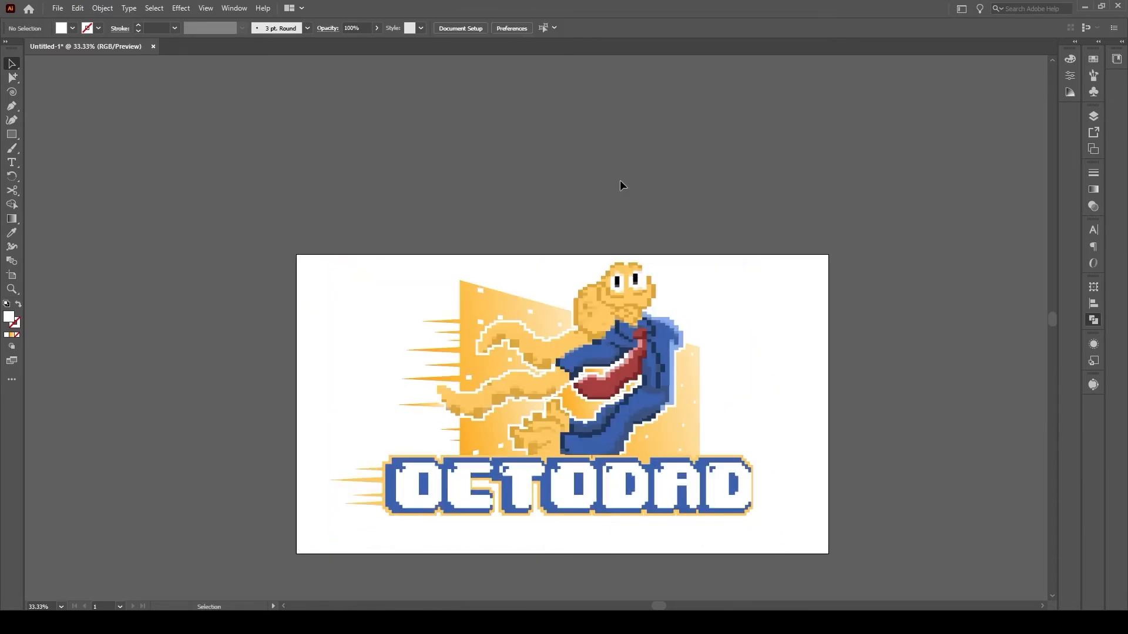
Step: Nudge the grouped logo slightly left on the artboard
key("ctrl+a")
key("shift+Left")
key("shift+Left")
left_click(731, 238)
scroll(731, 239, "down", 2)
key("ctrl+a")
left_click(681, 169)
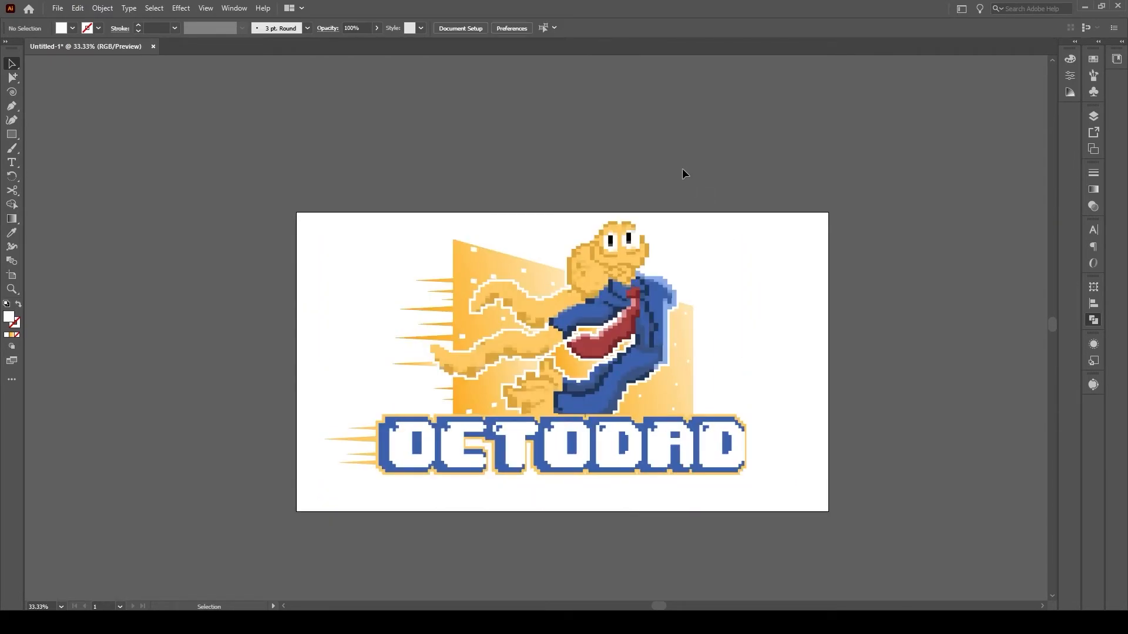
Step: Draw a near-black 1920 × 1080 px rectangle covering the artboard and send it behind the logo
key("m")
left_click_drag(296, 211, 828, 511)
left_click(12, 63)
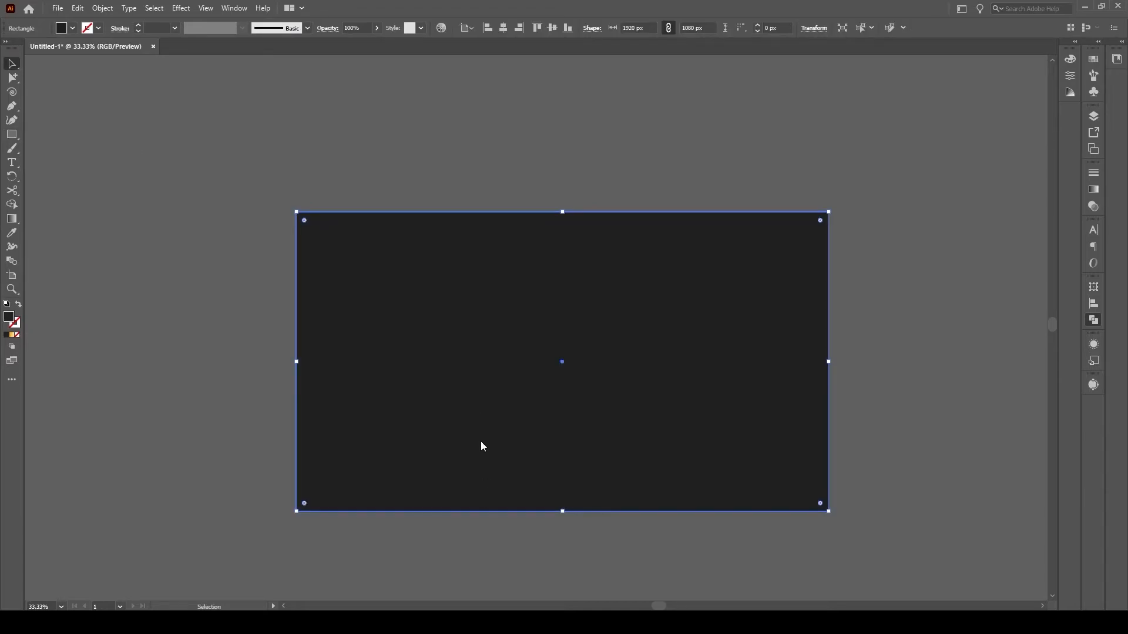
key("ctrl+shift+[")
left_click(180, 256)
Step: Shift the DEADLIEST CATCH subtitle slightly right inside the logo group to centre it under the title
key("z")
left_click(545, 370)
left_click(545, 371)
key("v")
double_click(537, 425)
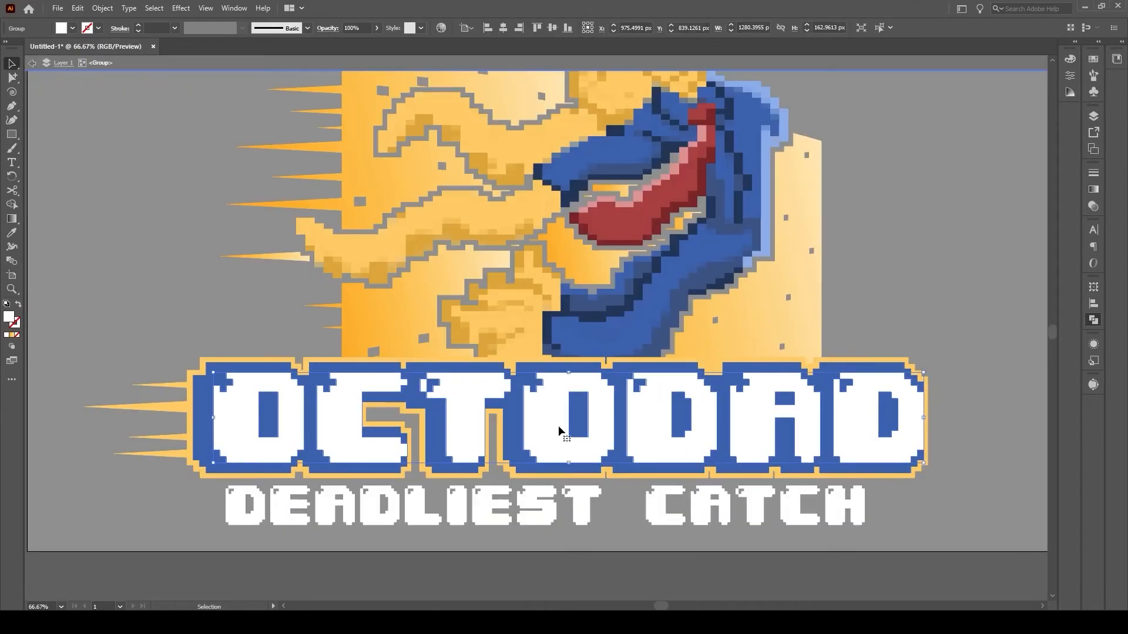
left_click_drag(441, 498, 449, 498)
key("Escape")
Step: Ungroup the logo and cut the title's blue area out of its light orange border
key("z")
left_click(490, 305, "alt")
left_click(567, 352)
key("v")
key("ctrl+shift+g")
double_click(210, 361)
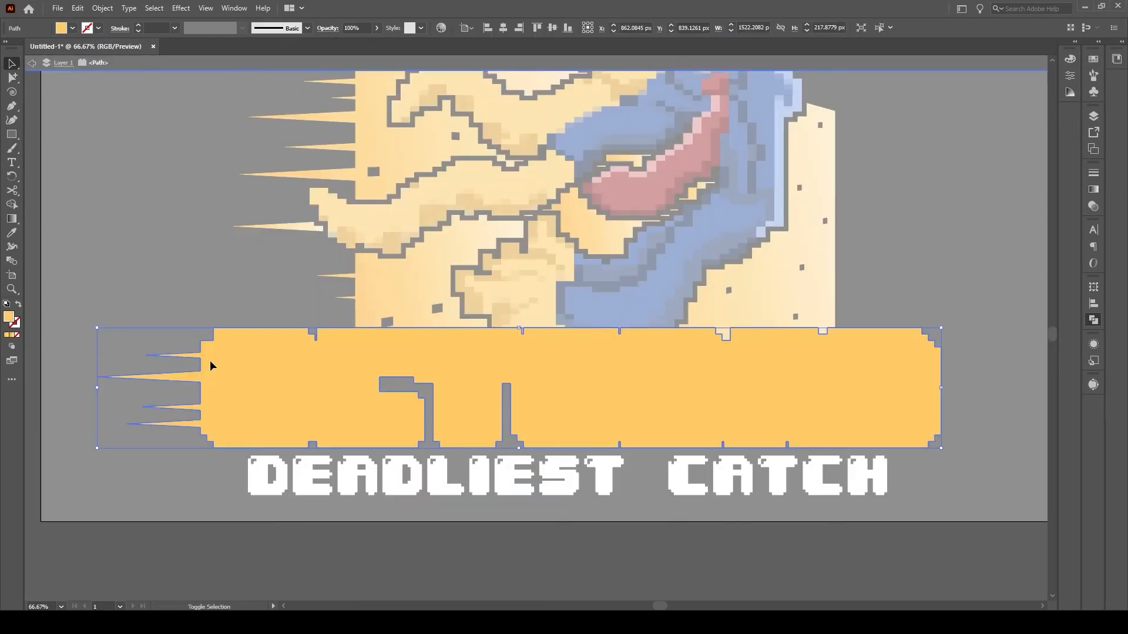
key("Escape")
Step: Draw a white rectangle around the octopus artwork down to the title's upper edge and place it behind the octopus
scroll(529, 294, "up", 5)
key("m")
left_click_drag(194, 65, 935, 495)
key("i")
left_click(876, 569)
key("v")
key("ctrl+shift+[")
key("ctrl+]")
key("ctrl+]")
Step: Trim the white rectangle's lower edge along the contour of the title's light orange border
left_click(802, 486)
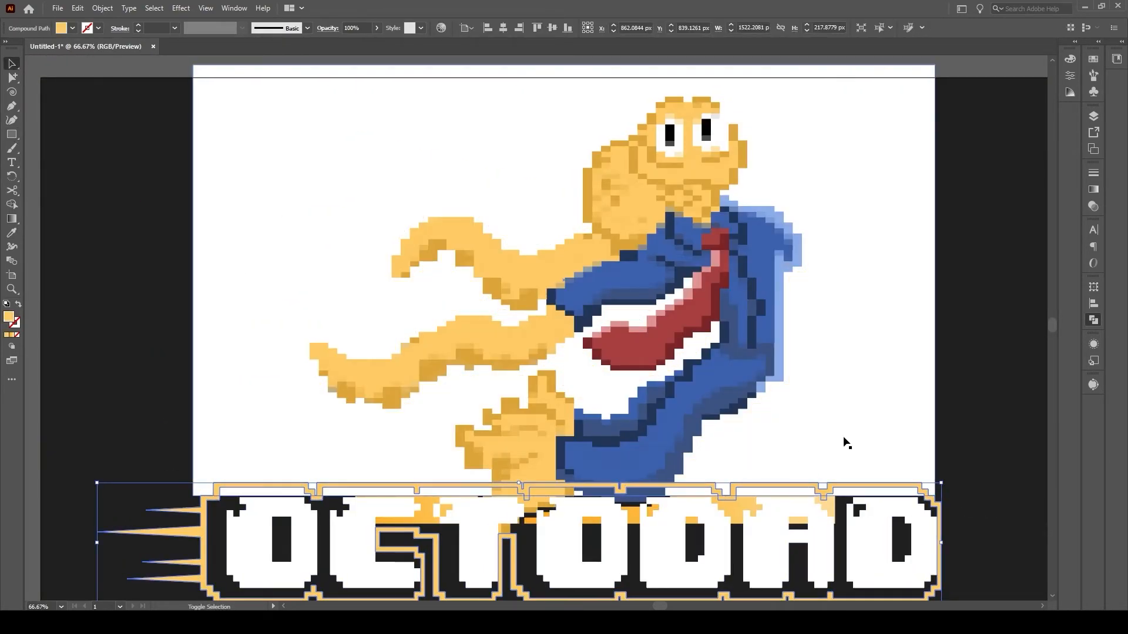
left_click(844, 438, "shift")
left_click(970, 337)
left_click_drag(864, 491, 766, 392)
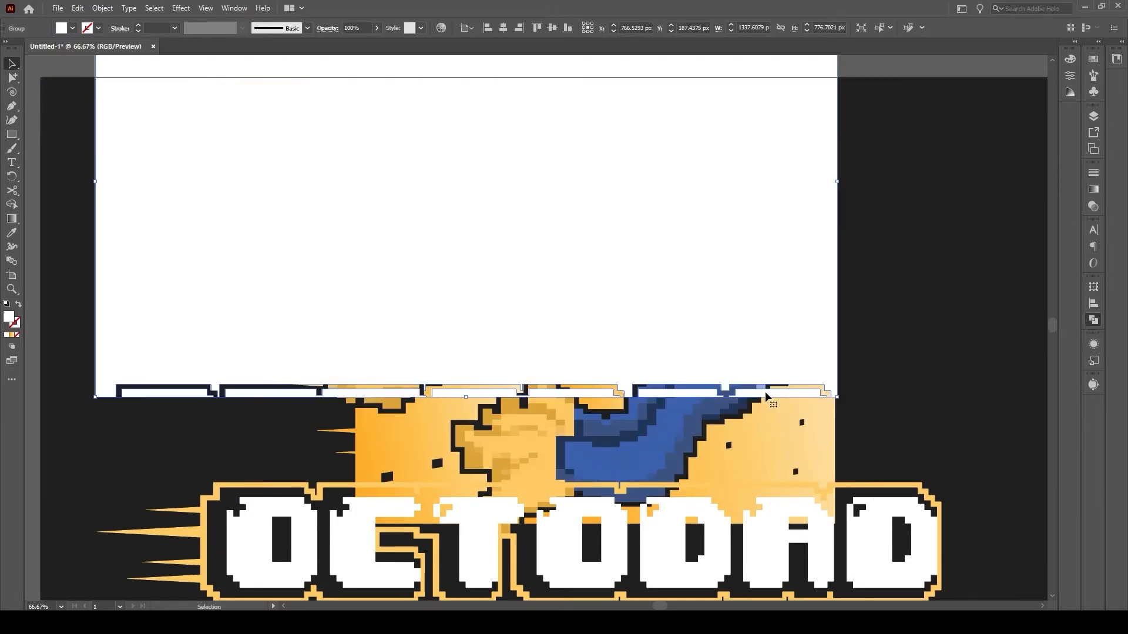
key("ctrl+z")
Step: Use the trimmed white shape as a clipping mask so the octopus and backdrop end at the title border
key("ctrl+minus")
key("ctrl+minus")
key("ctrl+minus")
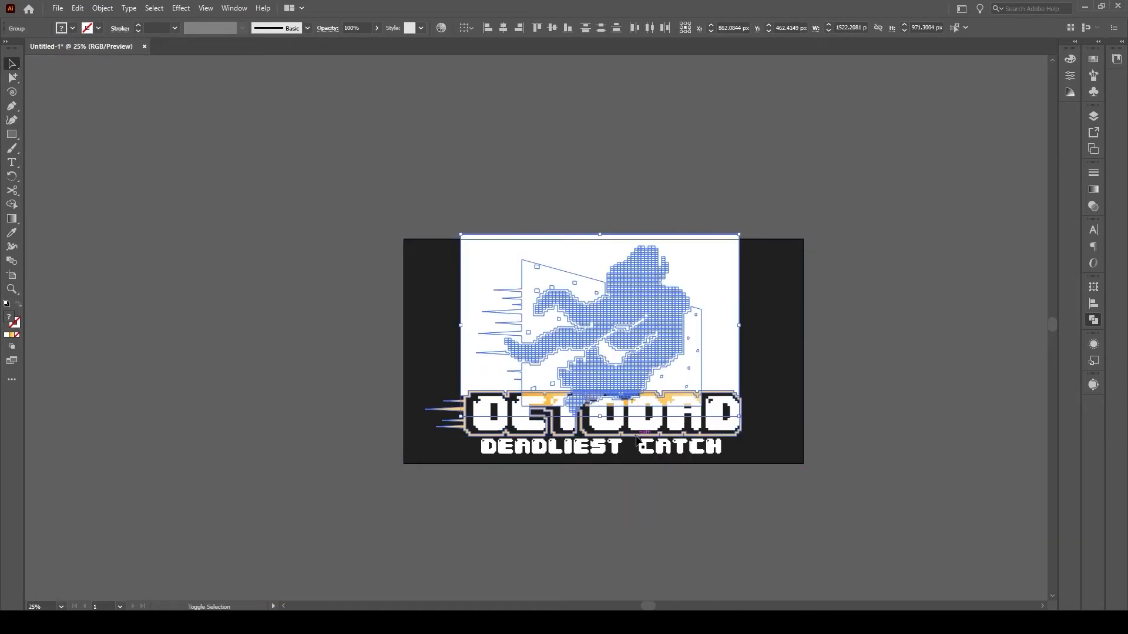
left_click(839, 378)
key("ctrl+a")
left_click(712, 295)
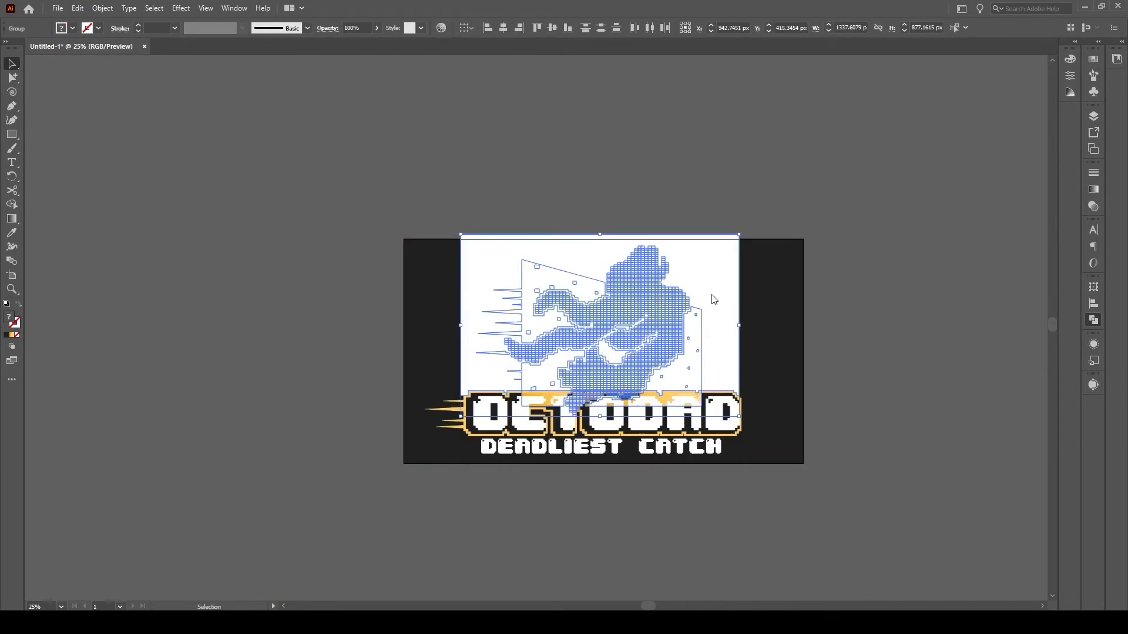
key("ctrl+7")
left_click(143, 227)
Step: Recolour the DEADLIEST CATCH subtitle with the tie's red and a darker red extruded edge
key("z")
double_click(587, 354)
key("v")
left_click(410, 479)
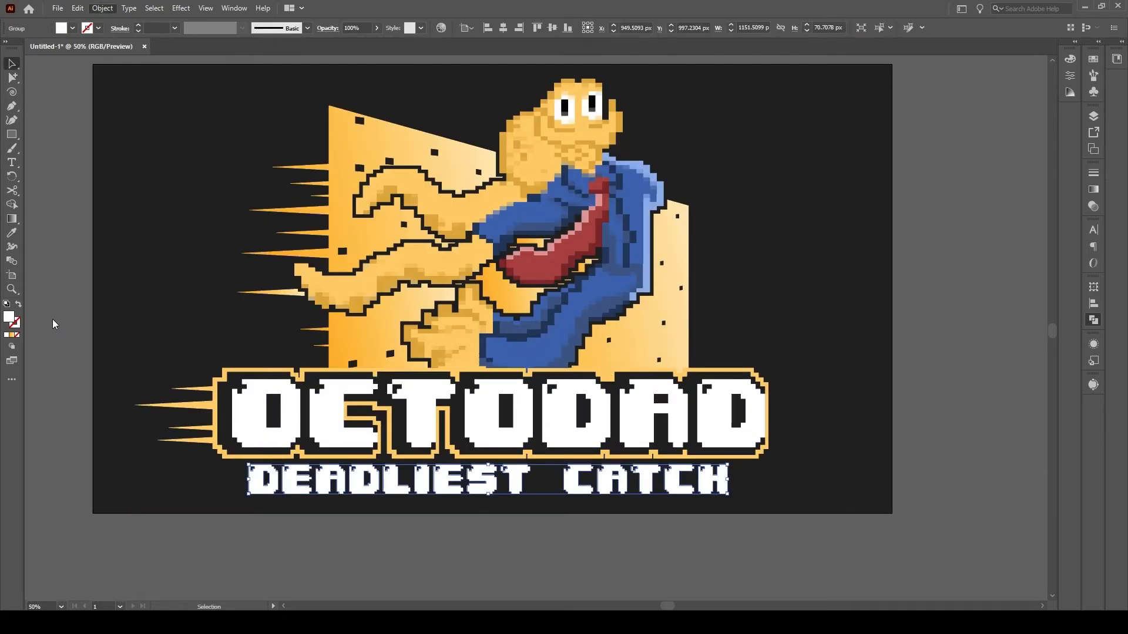
key("i")
left_click(537, 333)
left_click(603, 204)
key("v")
left_click(956, 446)
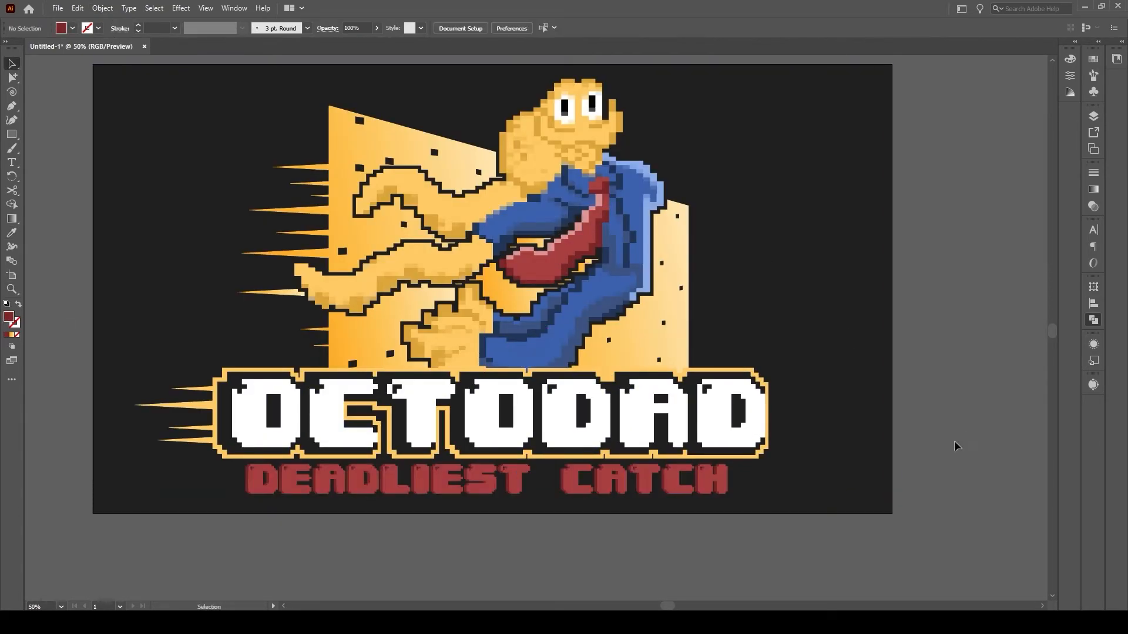
left_click(314, 490)
left_click(300, 520)
left_click(288, 488)
left_click(275, 529)
left_click_drag(163, 222, 235, 247)
left_click(235, 247)
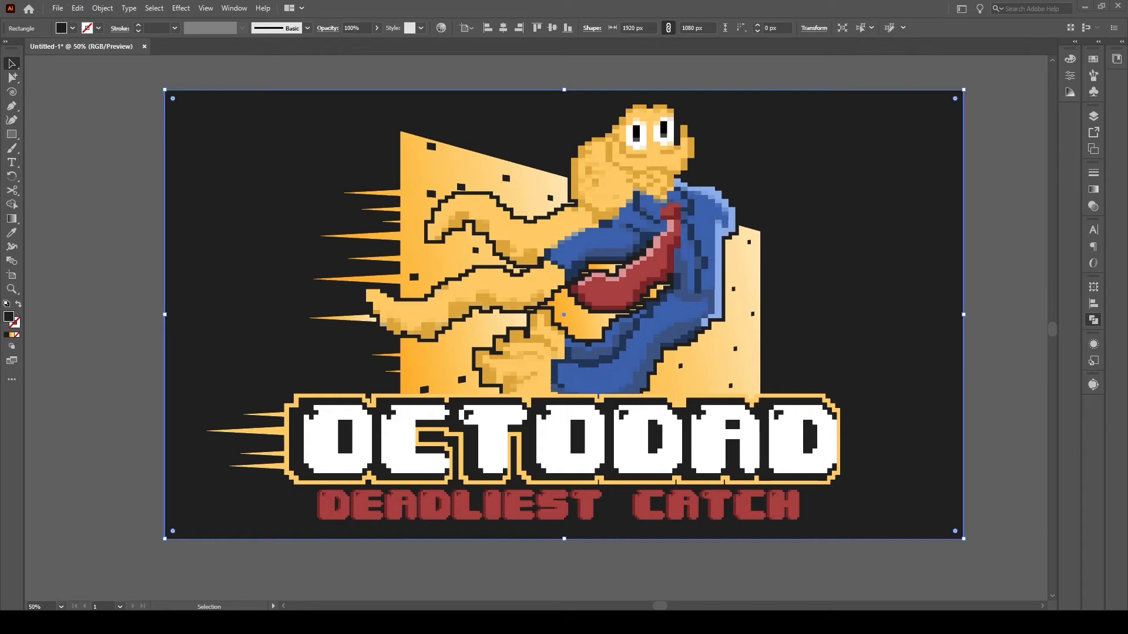
left_click(98, 210)
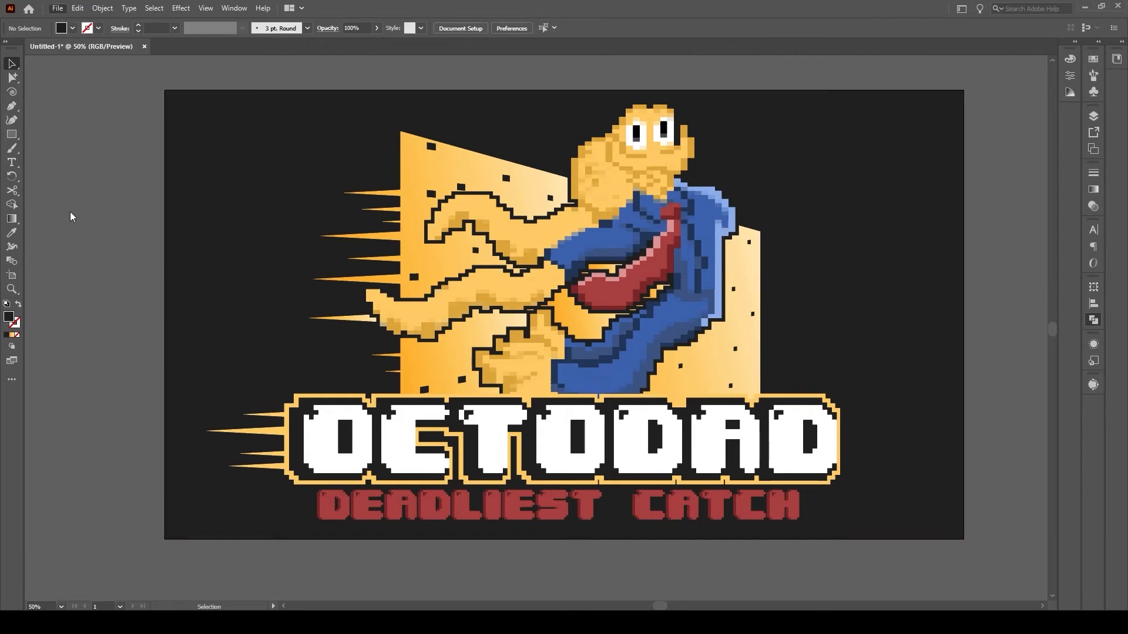
Step: Place the speckled paper texture centred on the artboard, sized slightly beyond its edges, and send it behind the dark rectangle
left_click_drag(728, 453, 969, 584)
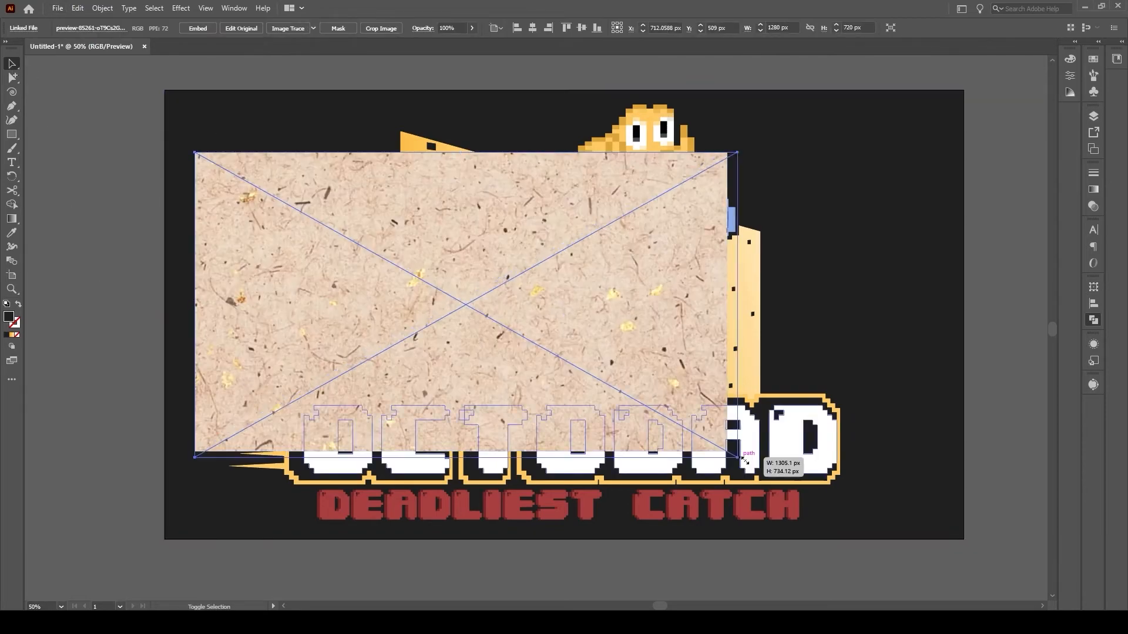
left_click_drag(328, 100, 376, 103)
scroll(376, 103, "up", 2)
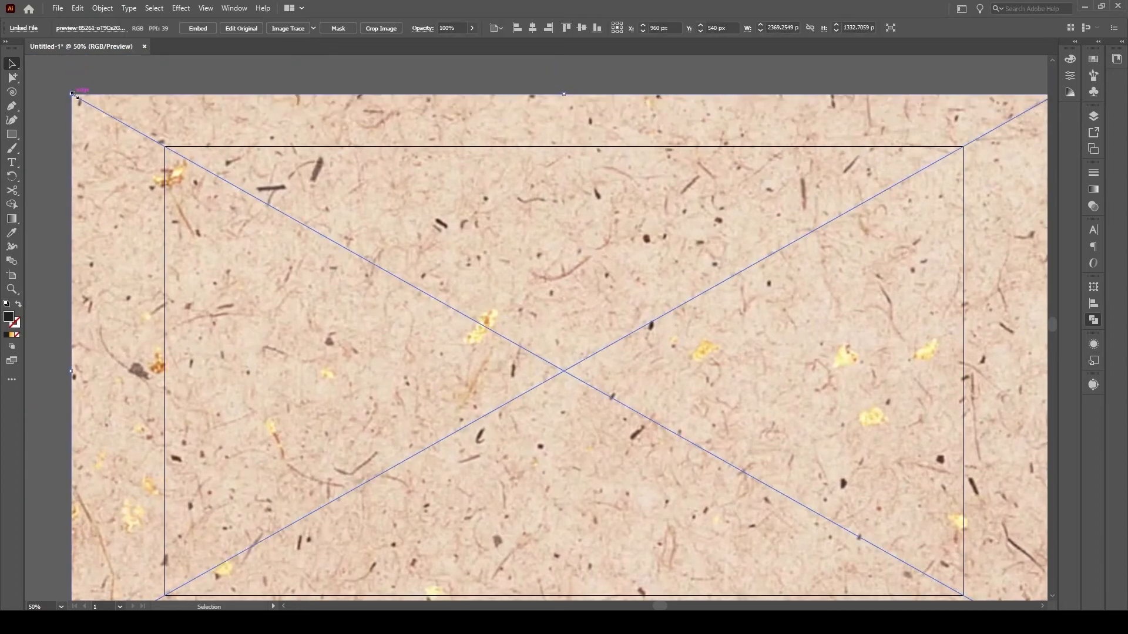
left_click_drag(75, 94, 148, 136)
scroll(239, 171, "down", 3)
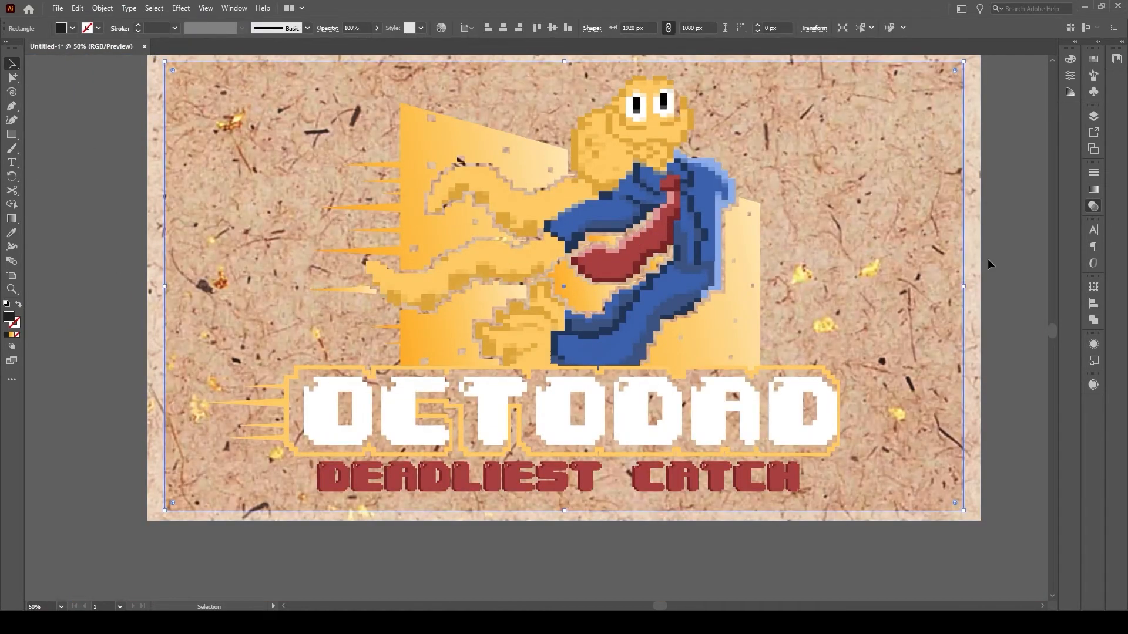
Step: Blend the dark background rectangle with the paper texture beneath it and lower the rectangle's opacity
left_click(988, 259)
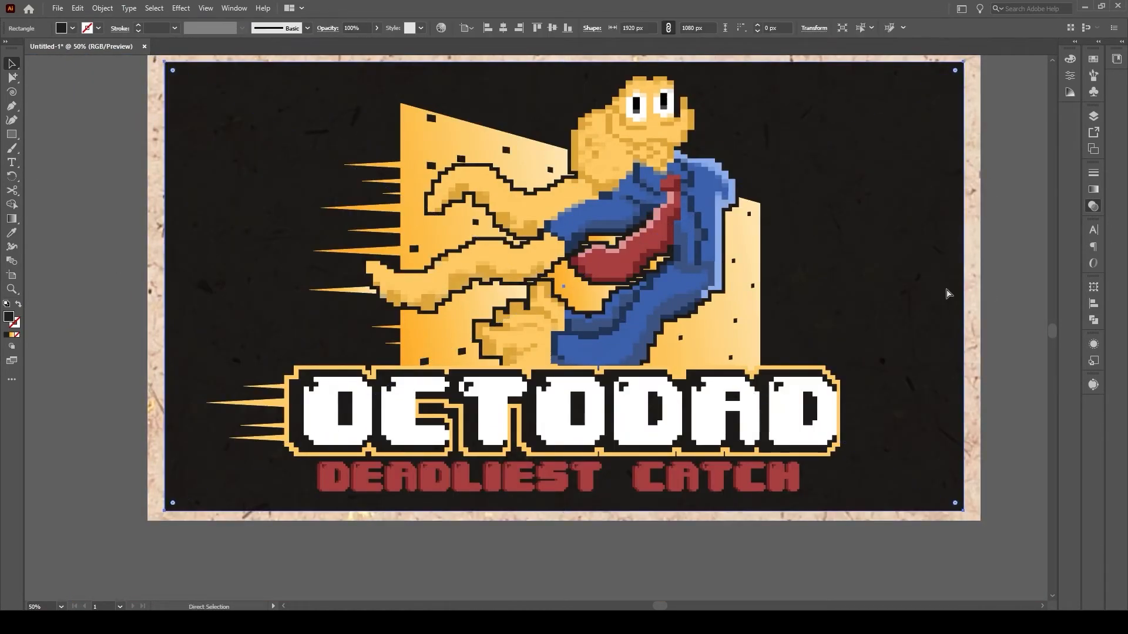
key("ctrl+z")
left_click(980, 233)
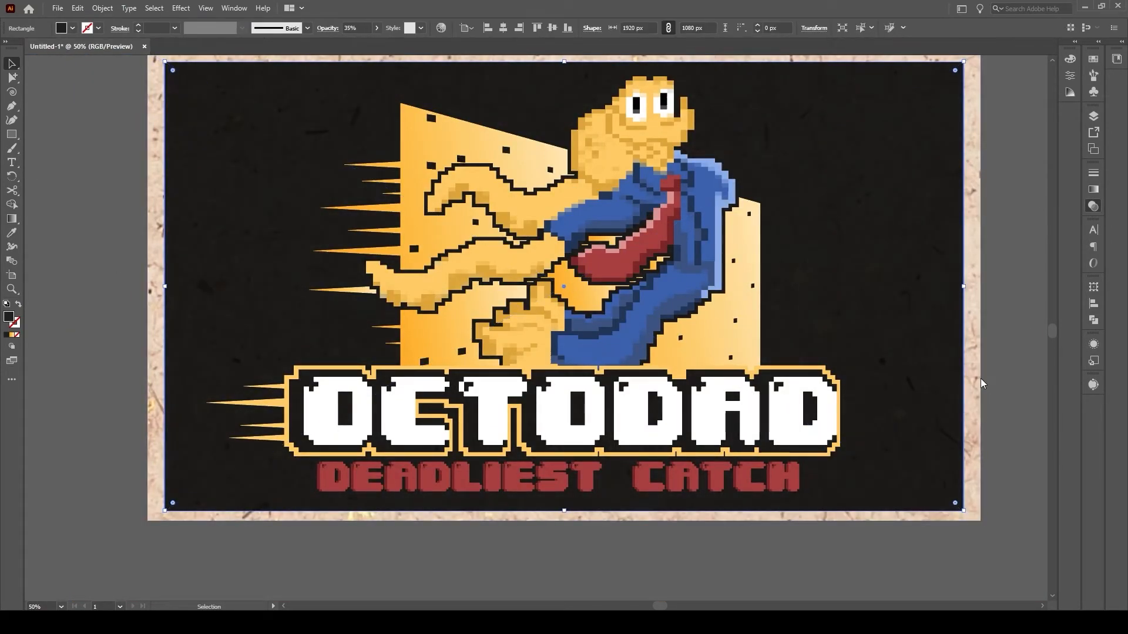